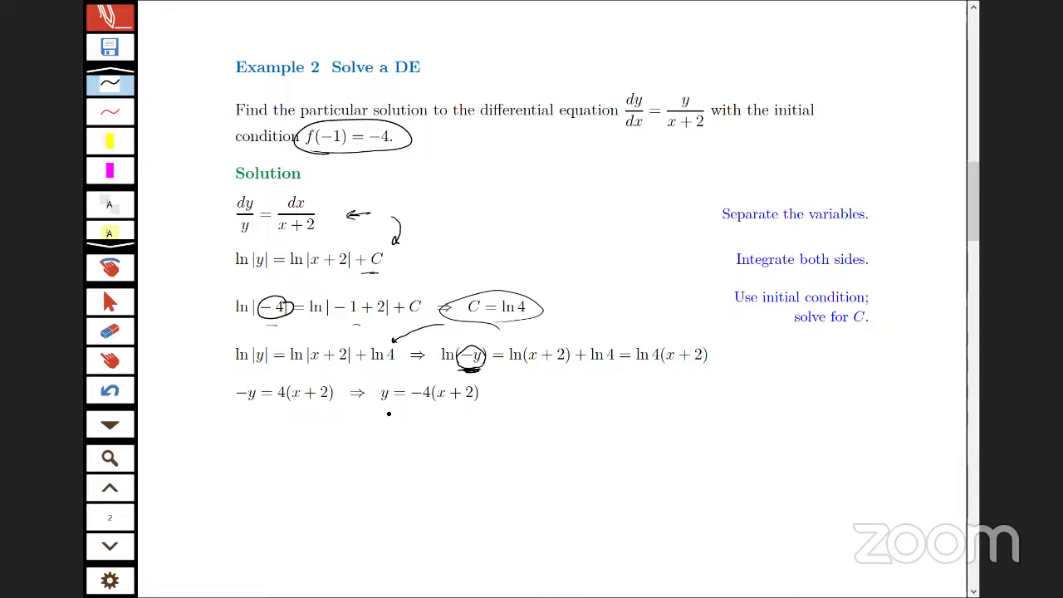
Circle and underline the solution y = −4(x + 2), and underline x + 2, ln 4(x + 2) and −y = 4(x + 2) in the working.
mouse_move(381, 411)
mouse_down()
mouse_move(455, 412)
mouse_move(488, 395)
mouse_move(467, 381)
mouse_move(378, 386)
mouse_move(392, 413)
mouse_up()
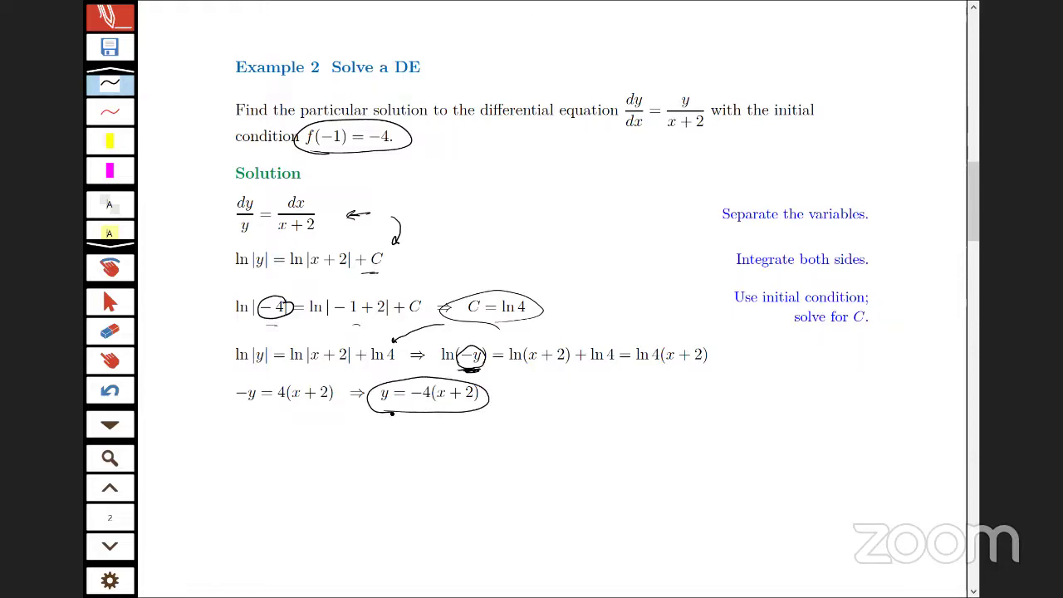
drag(533, 370, 548, 370)
mouse_move(663, 369)
mouse_down()
mouse_move(632, 371)
mouse_move(708, 370)
mouse_up()
drag(246, 415, 323, 413)
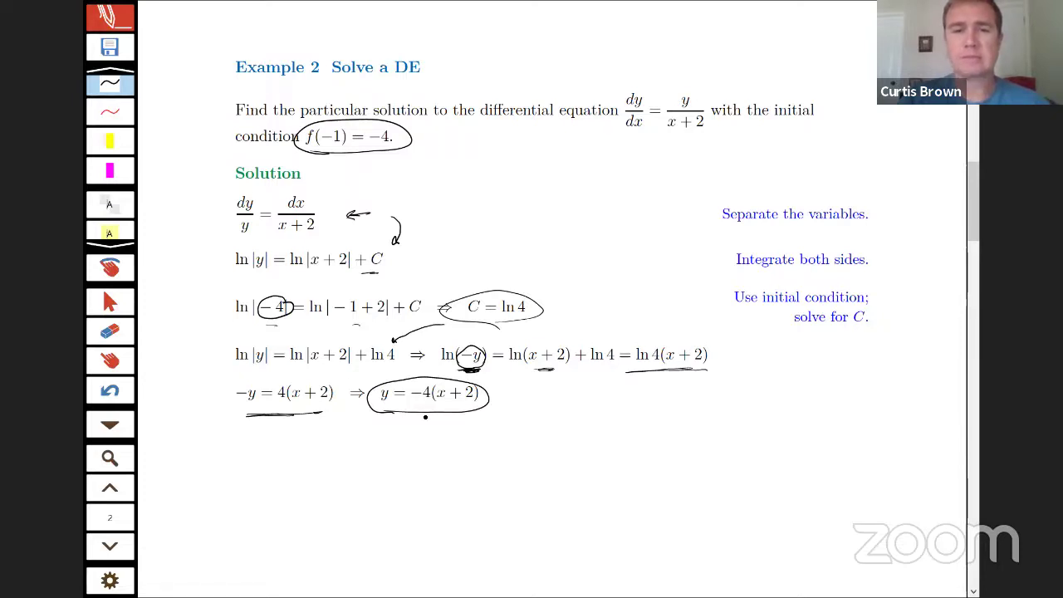
drag(392, 416, 470, 408)
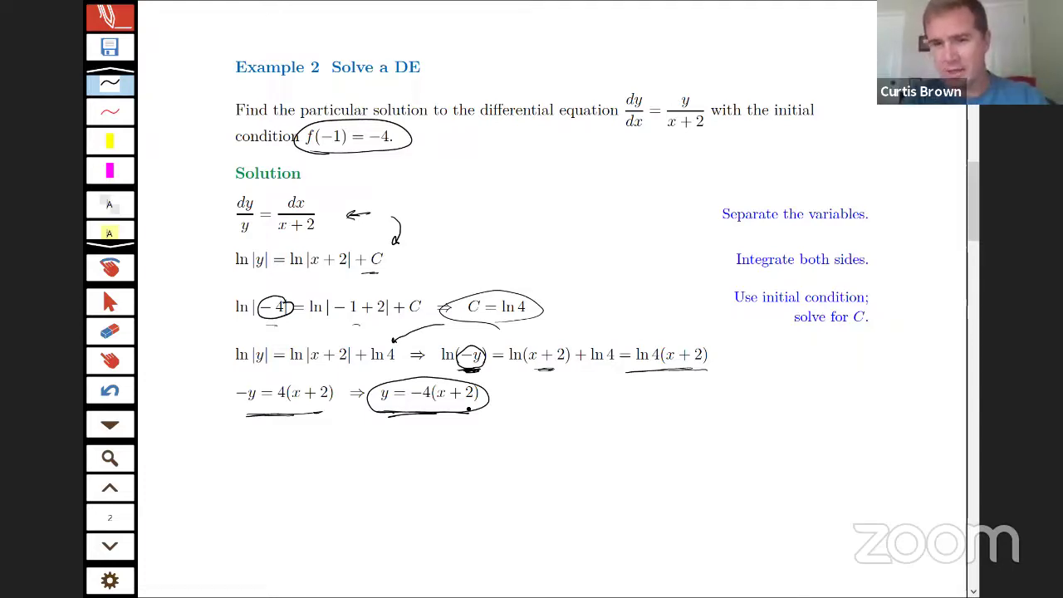
Handwrite the domain restriction x > −2 beside the final solution and underline it twice.
mouse_move(558, 408)
mouse_down()
mouse_move(569, 415)
mouse_move(561, 426)
mouse_move(632, 423)
mouse_up()
mouse_move(556, 441)
mouse_down()
mouse_move(646, 442)
mouse_move(641, 452)
mouse_up()
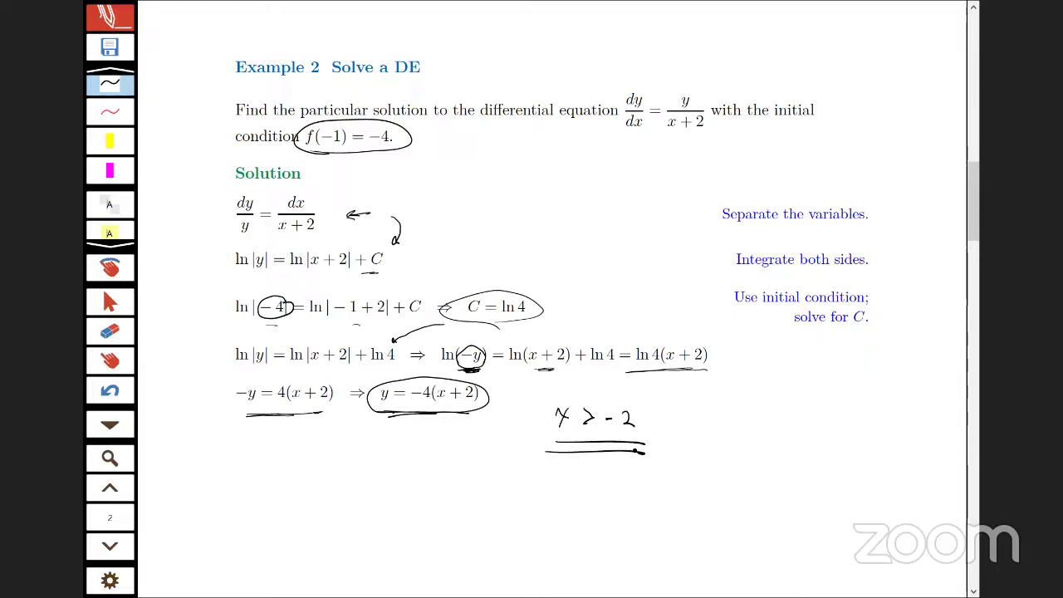
Circle x + 2 in the differential equation and in ln(x + 2), underline it in the integrated line, circle the solution's y and mark −4.
mouse_move(706, 109)
mouse_down()
mouse_move(690, 134)
mouse_move(715, 123)
mouse_up()
mouse_move(543, 366)
mouse_down()
mouse_move(565, 344)
mouse_move(527, 369)
mouse_move(557, 370)
mouse_up()
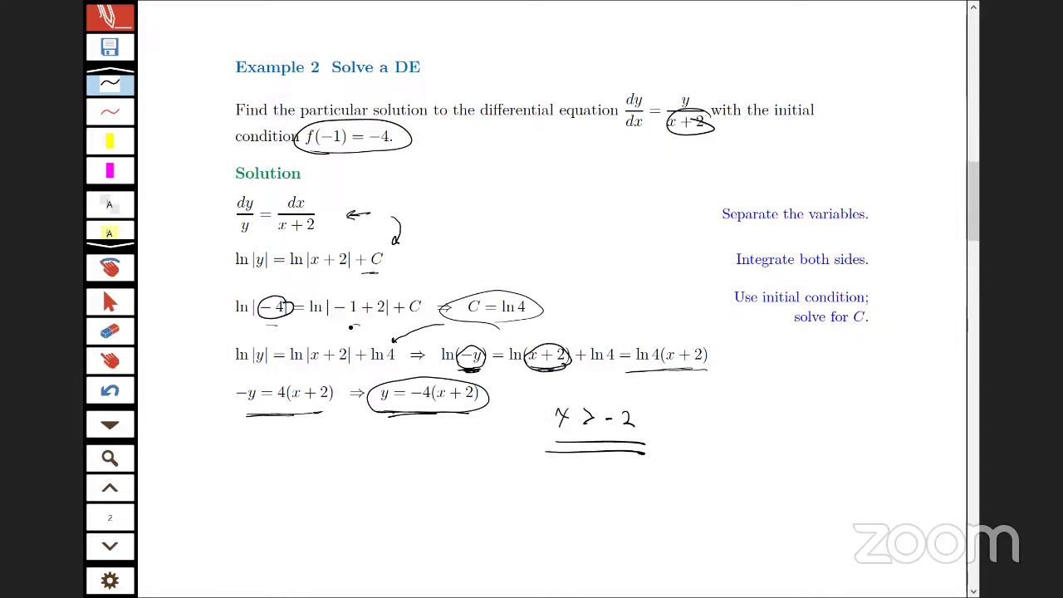
drag(319, 274, 342, 273)
mouse_move(392, 385)
mouse_down()
mouse_move(371, 396)
mouse_move(390, 407)
mouse_move(380, 391)
mouse_up()
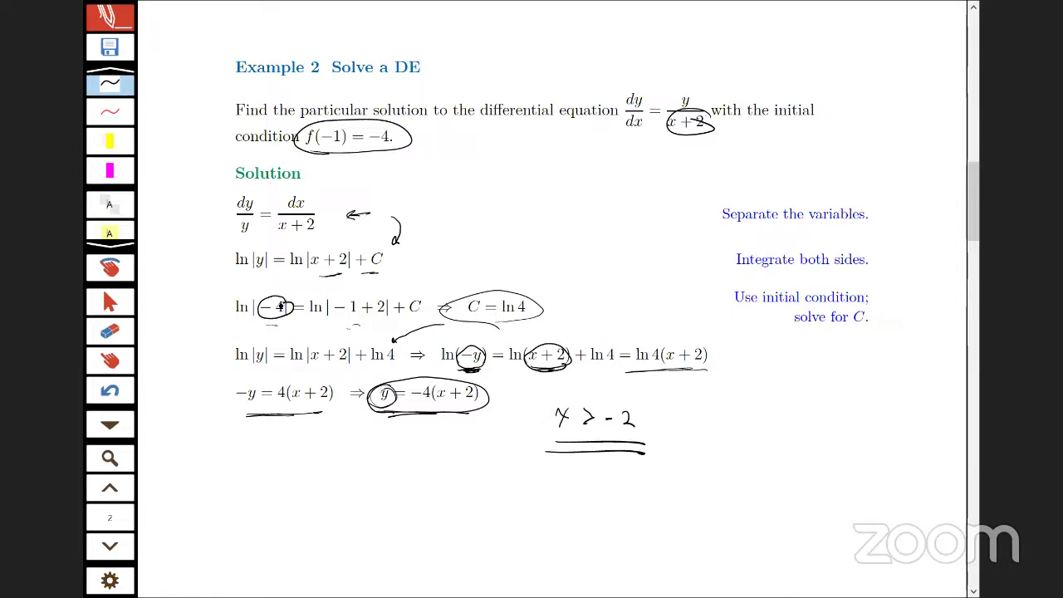
drag(257, 274, 265, 275)
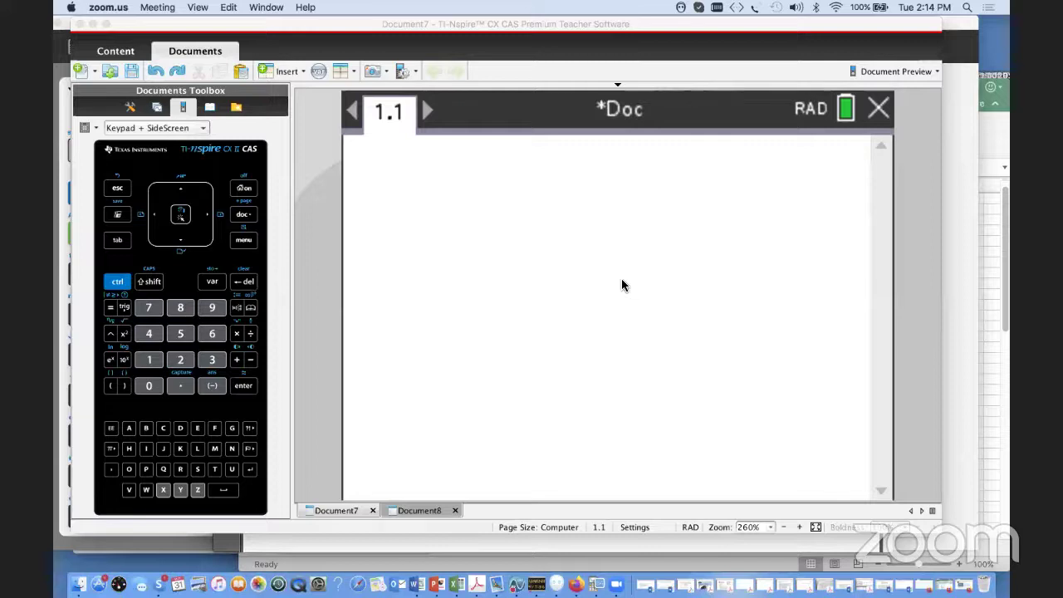
Switch to TI-Nspire CX CAS and insert a Graphs page into the open document.
click(622, 282)
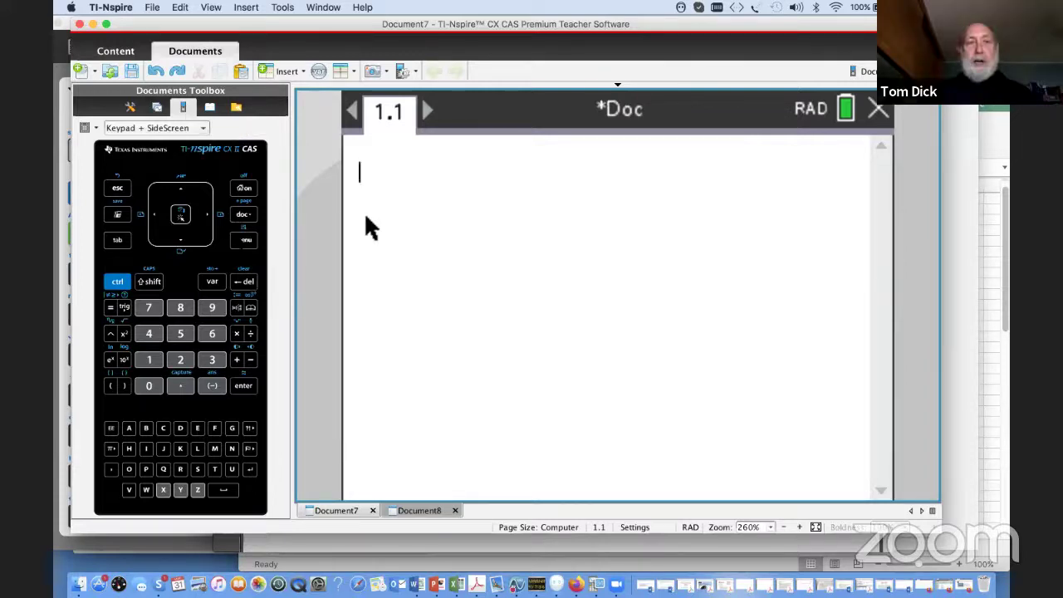
key(super+m)
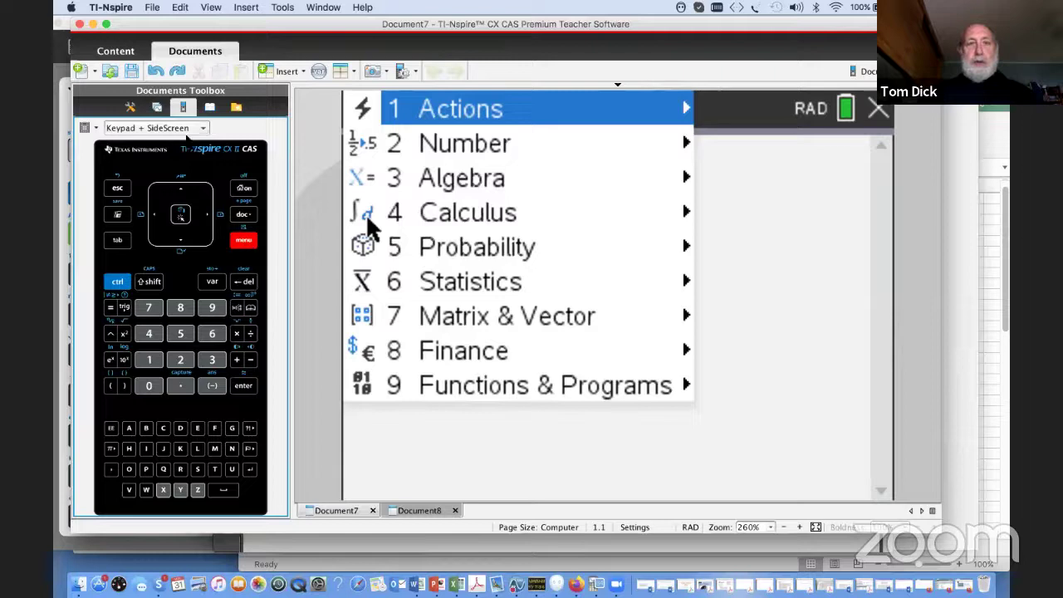
click(291, 73)
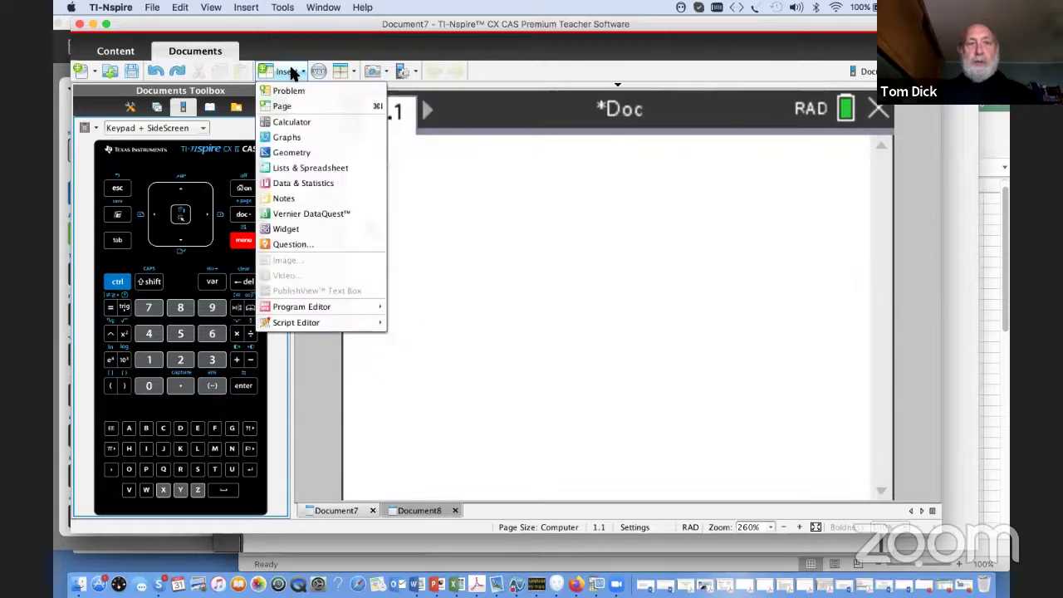
click(303, 140)
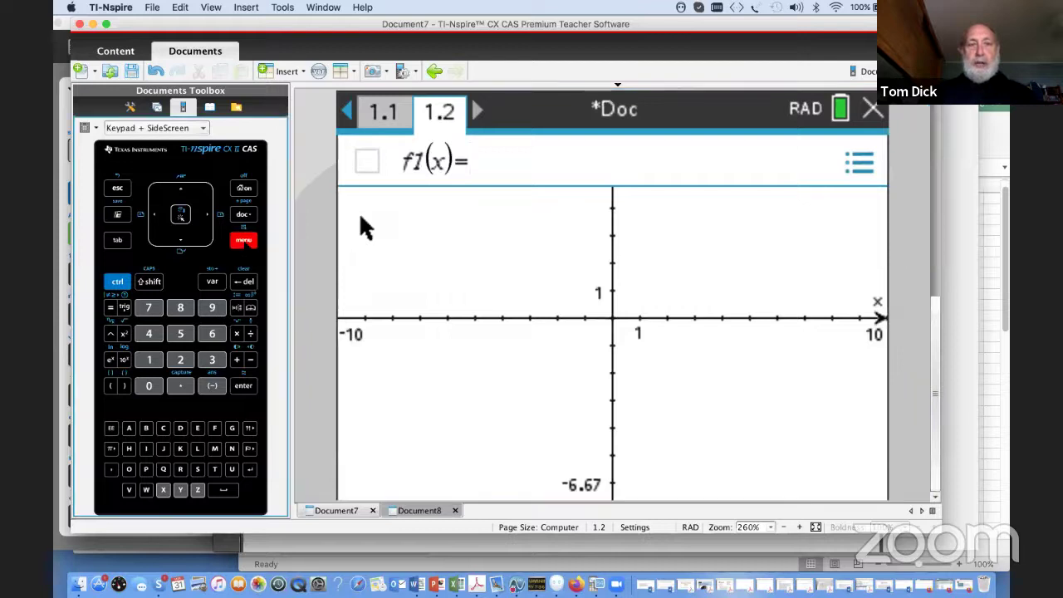
Change the graph entry type from Function to Diff Eq.
key(ctrl+m)
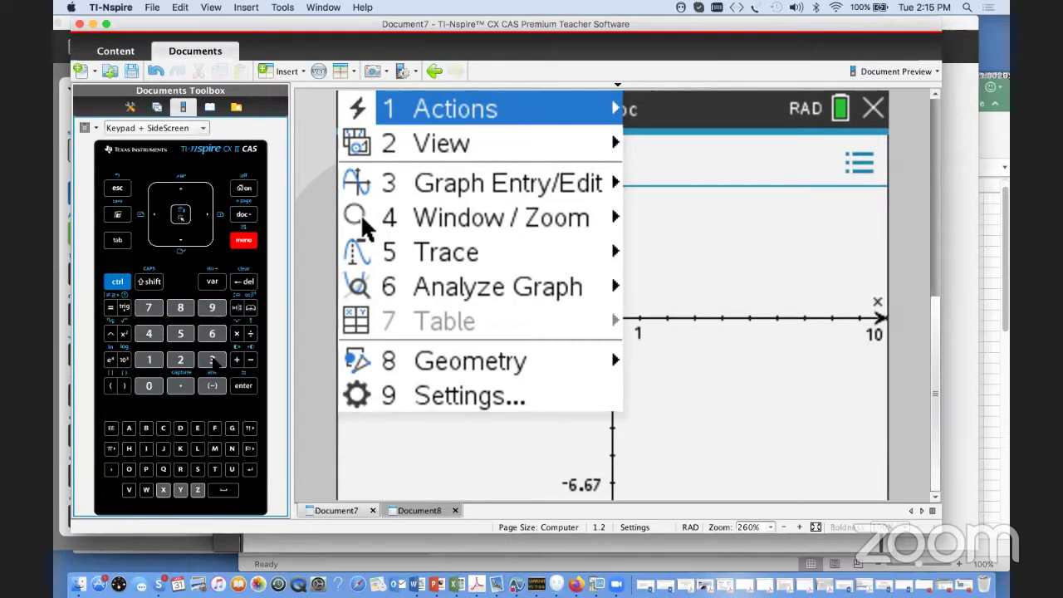
key(3)
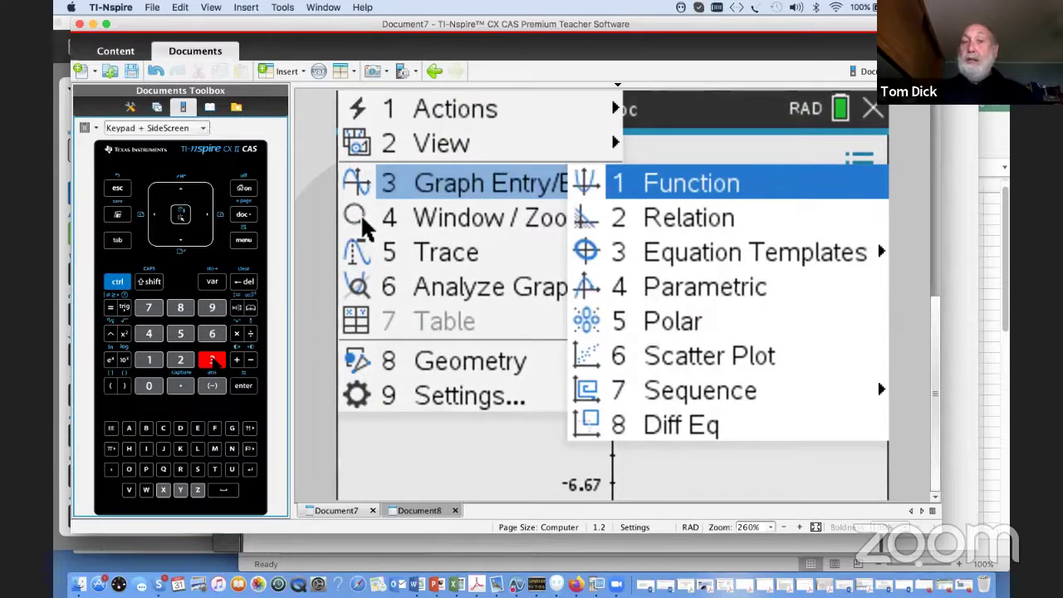
key(Down)
key(Down)
key(Down)
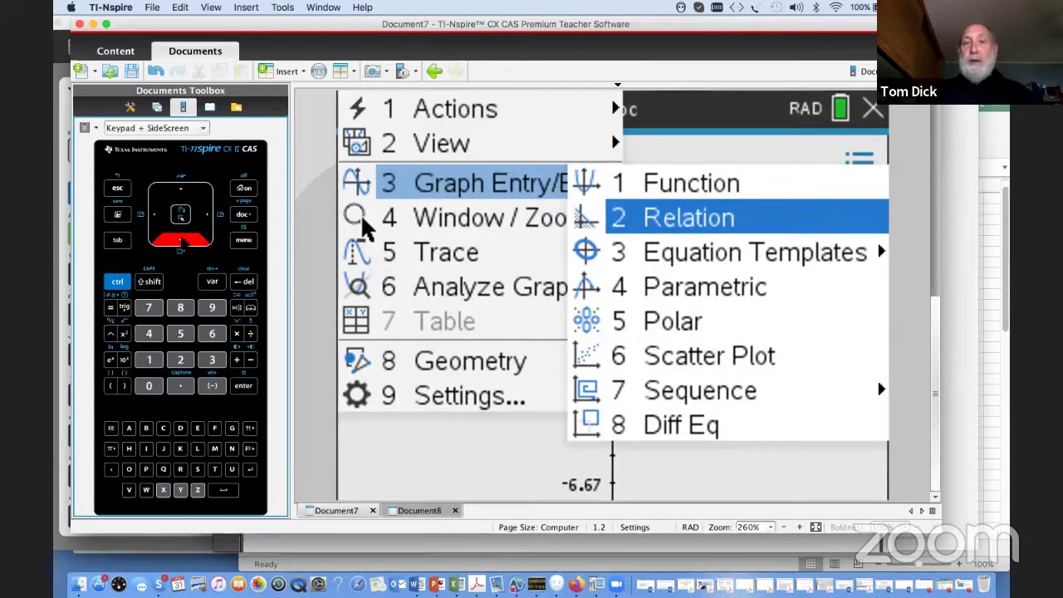
key(Down)
key(Down)
key(Down)
key(Down)
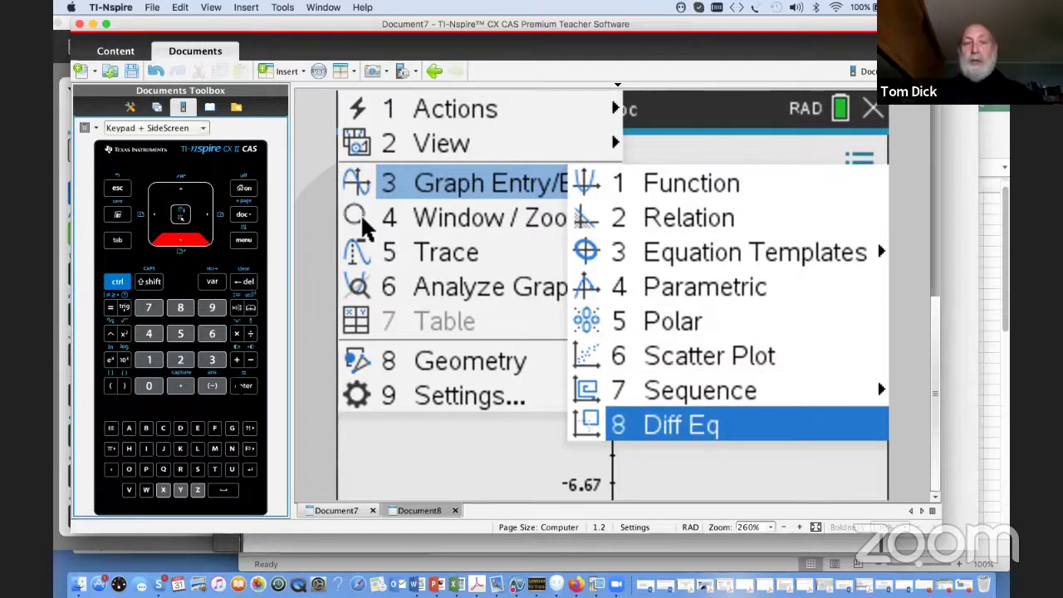
key(Return)
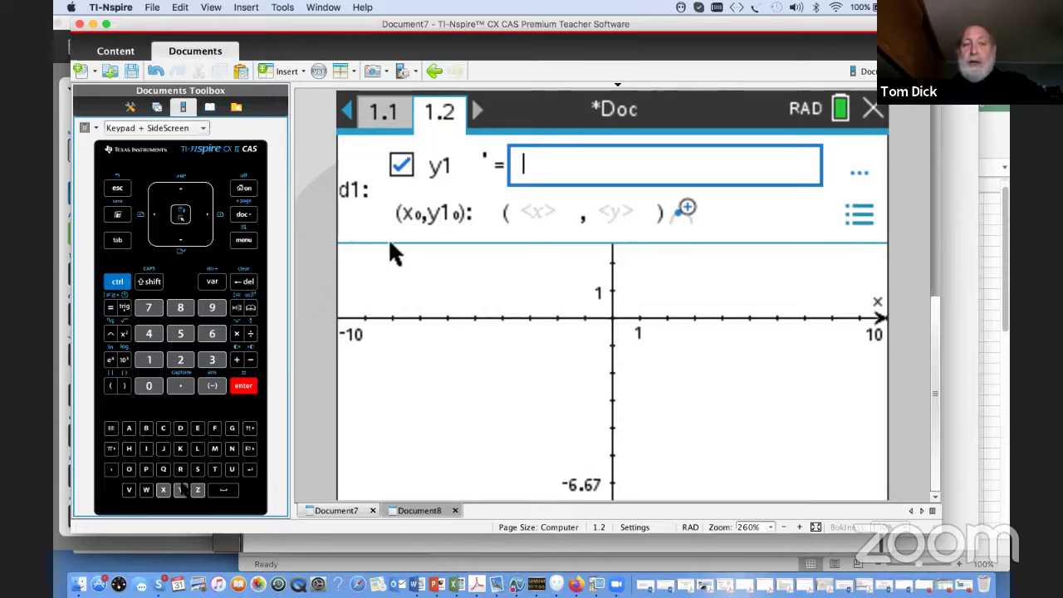
Enter the differential equation y1' = y1/(x+2) and plot its slope field.
text(y)
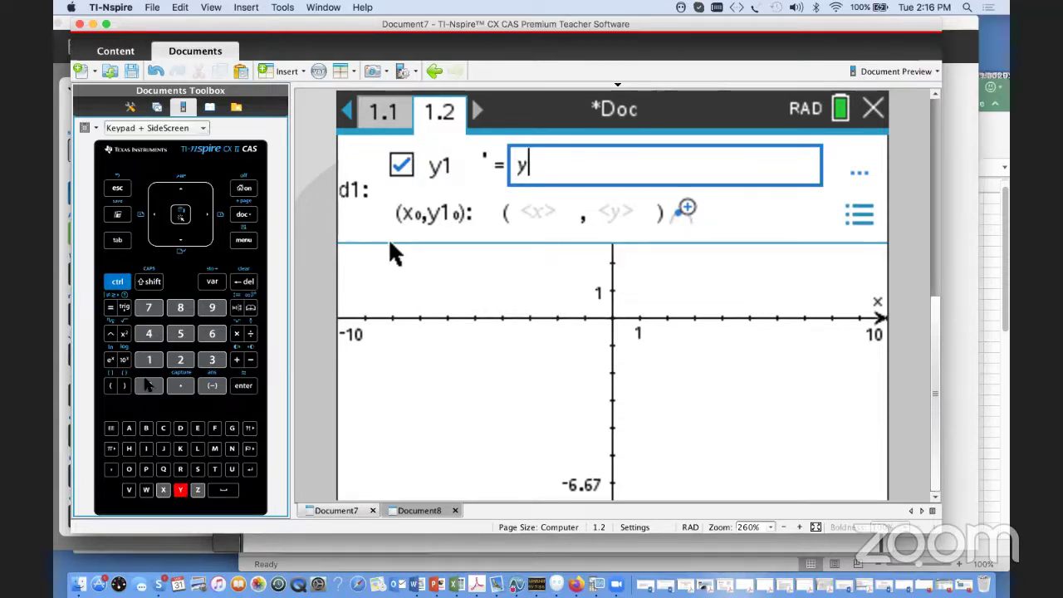
text(1)
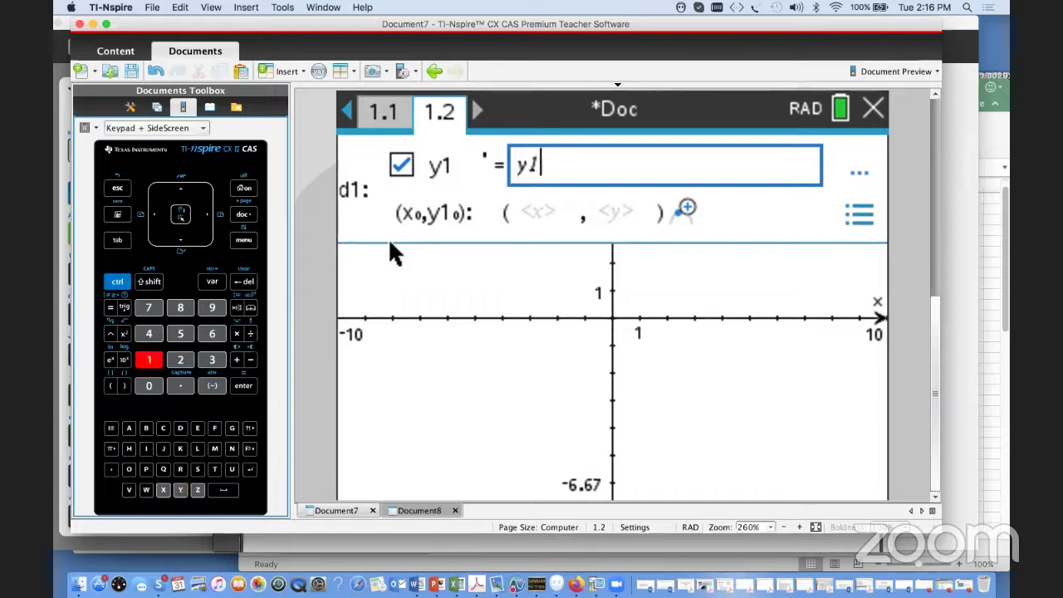
text(/)
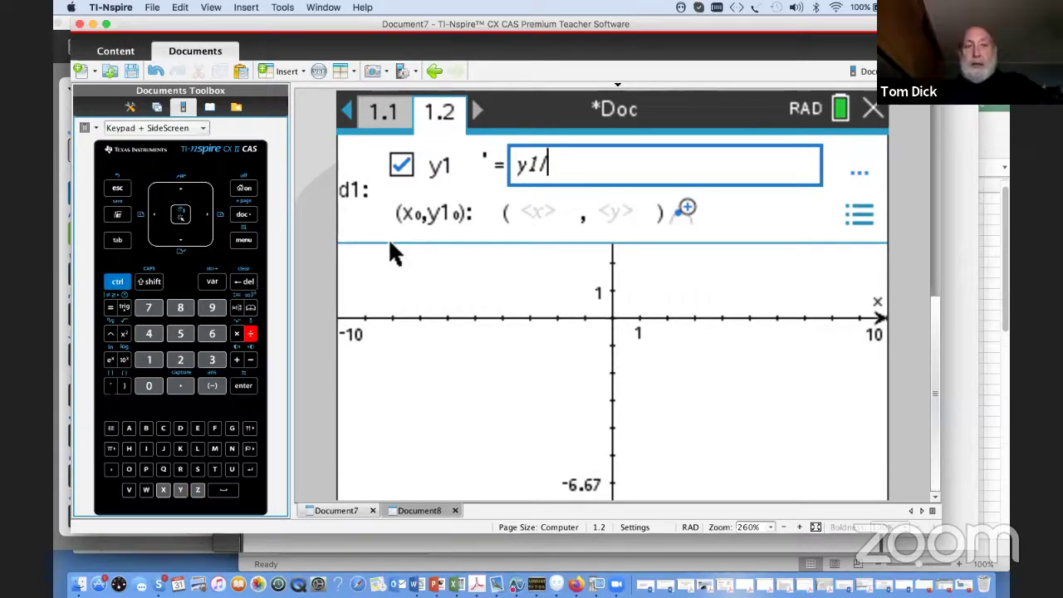
text(()
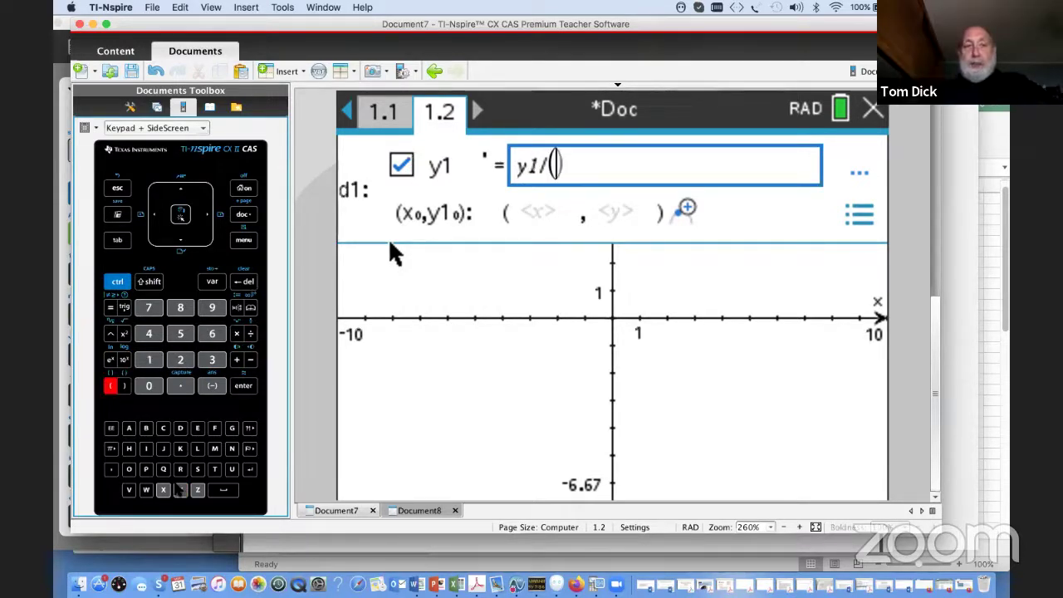
text(x)
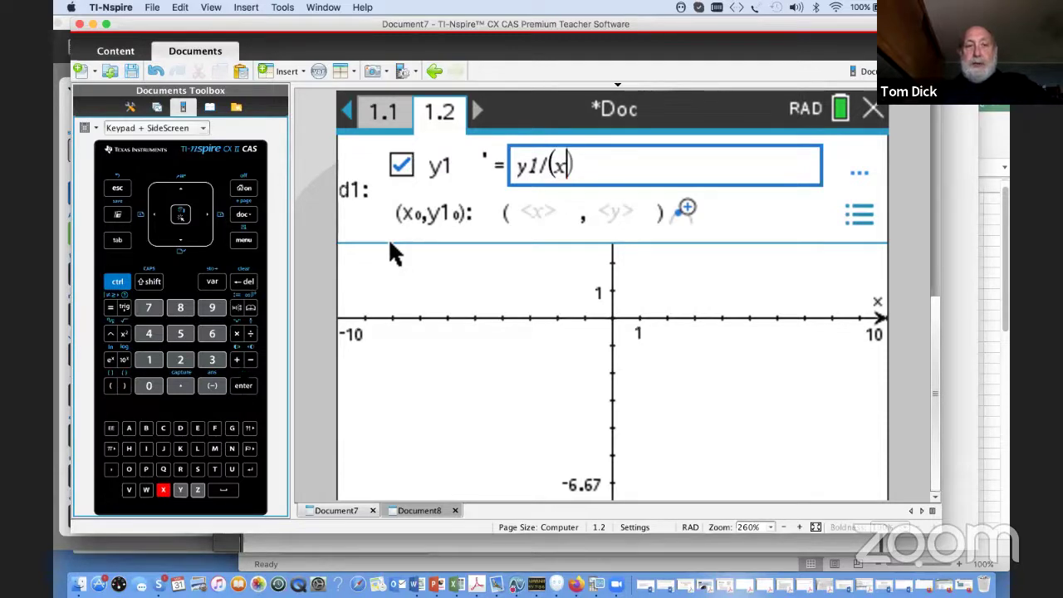
text(+2)
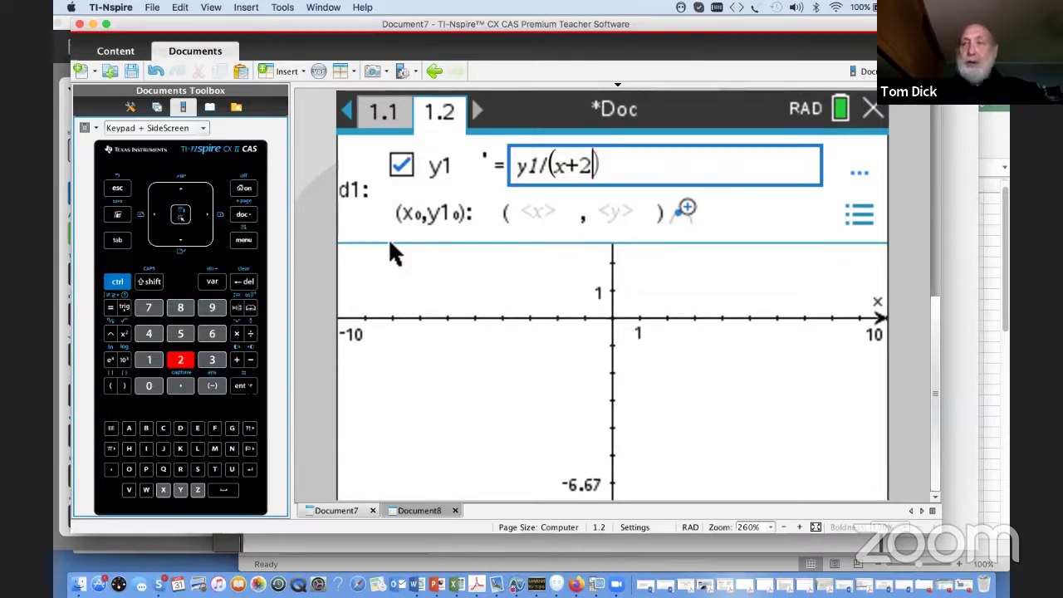
key(Return)
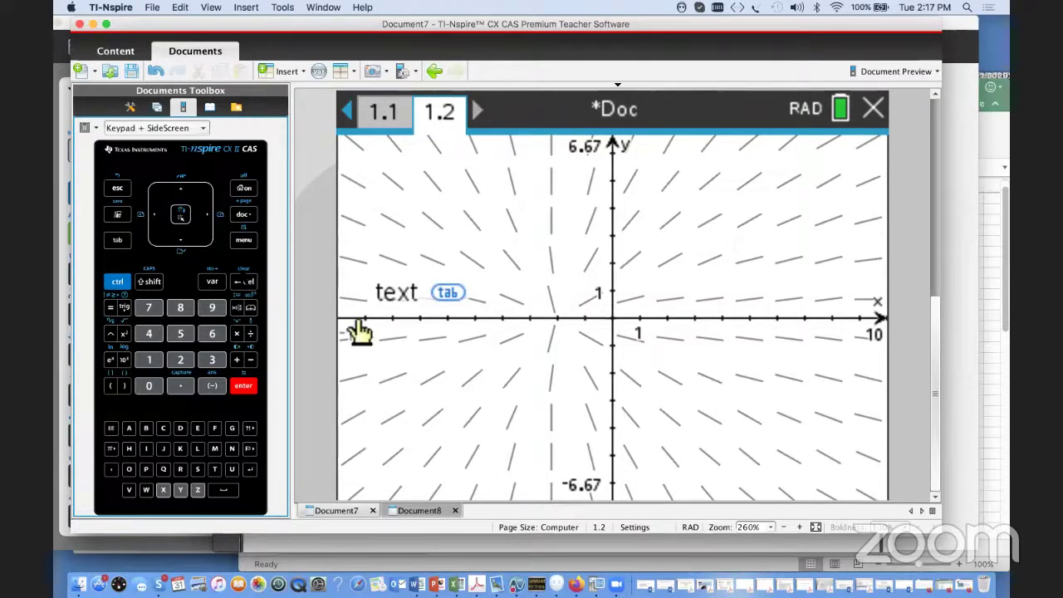
Reopen the y1 differential equation entry and set its initial condition to (−1, −4) to graph the particular solution.
key(ctrl+g)
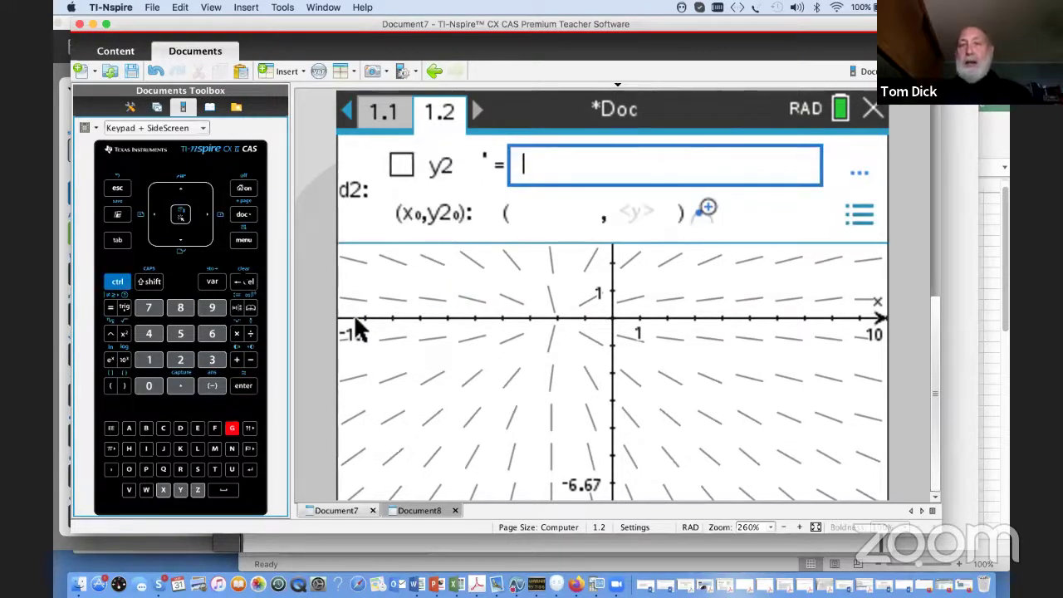
key(Up)
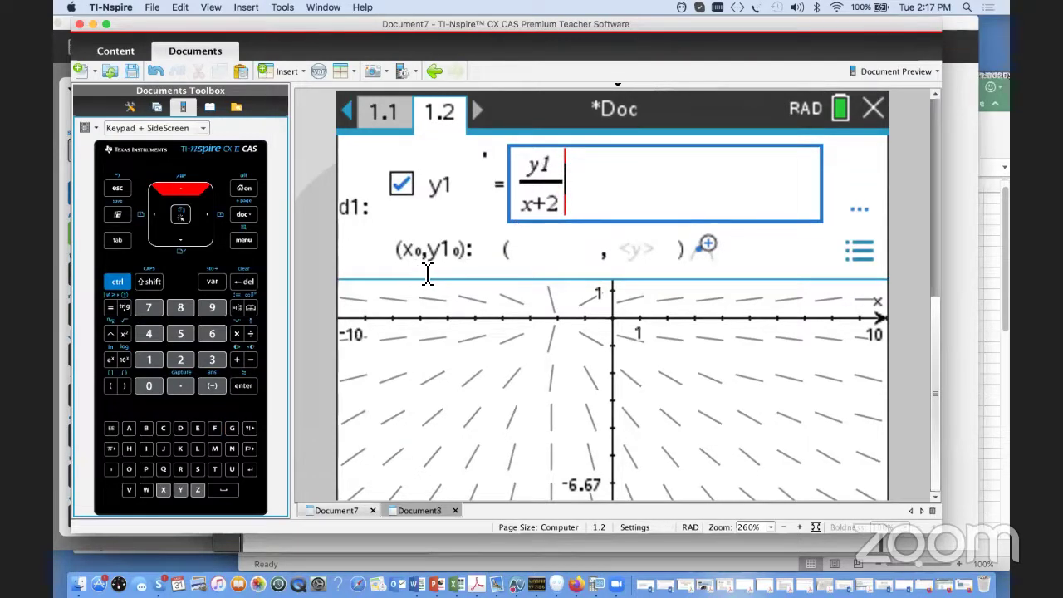
click(557, 251)
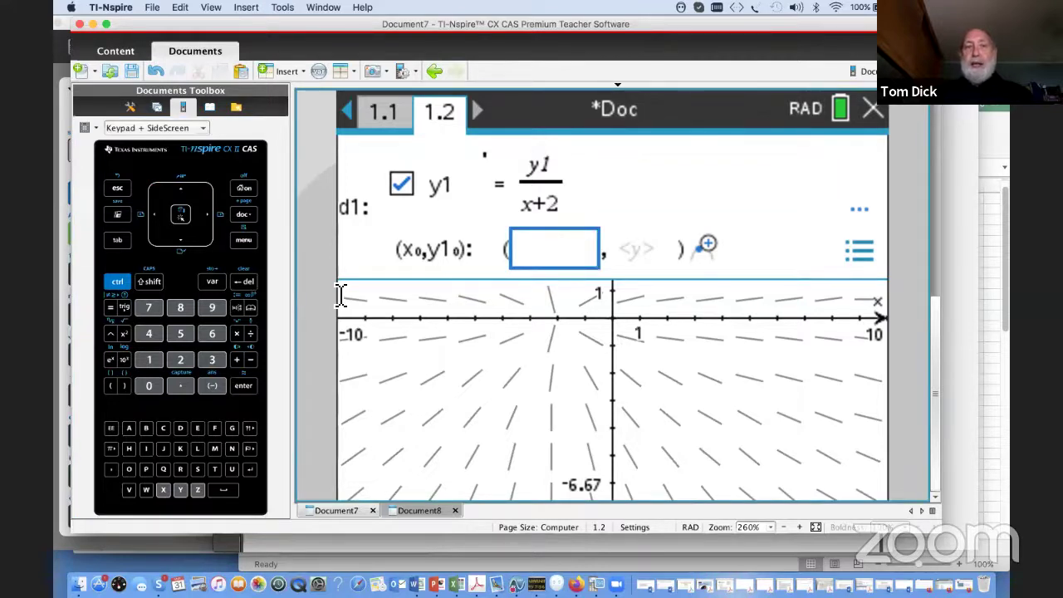
text(-1)
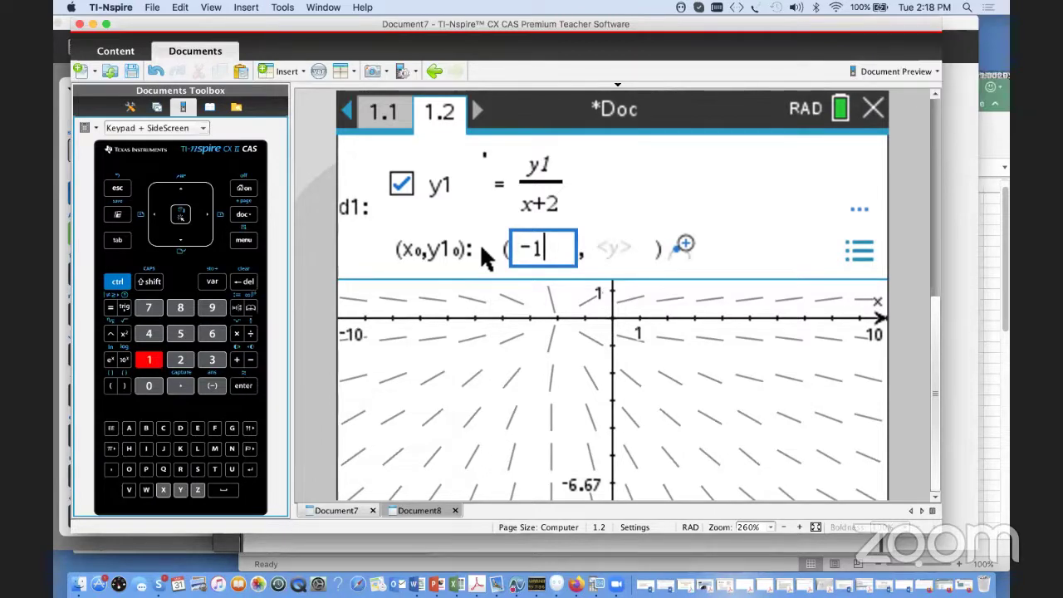
key(Right)
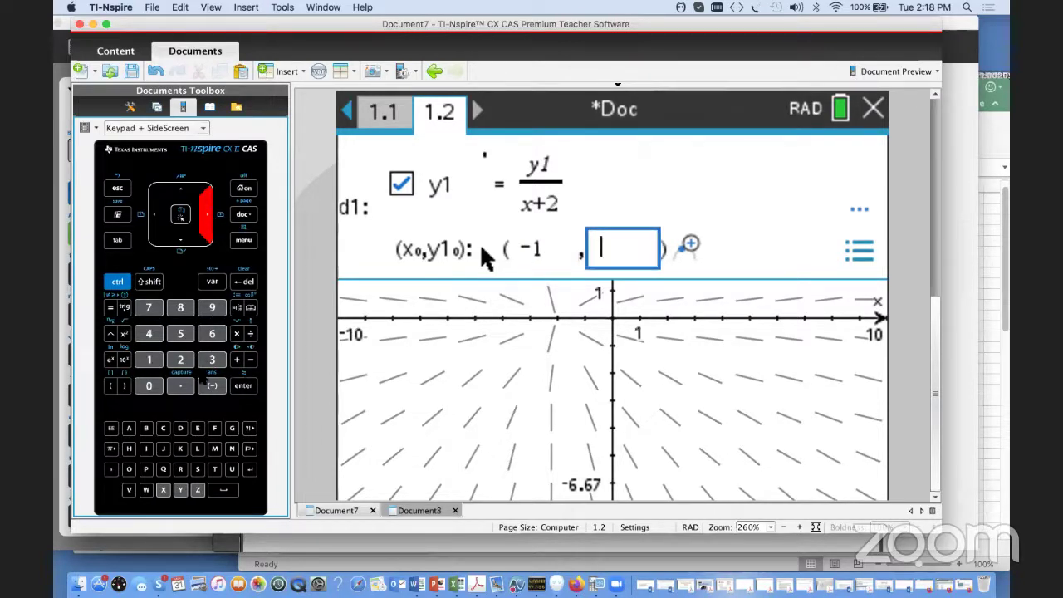
text(-)
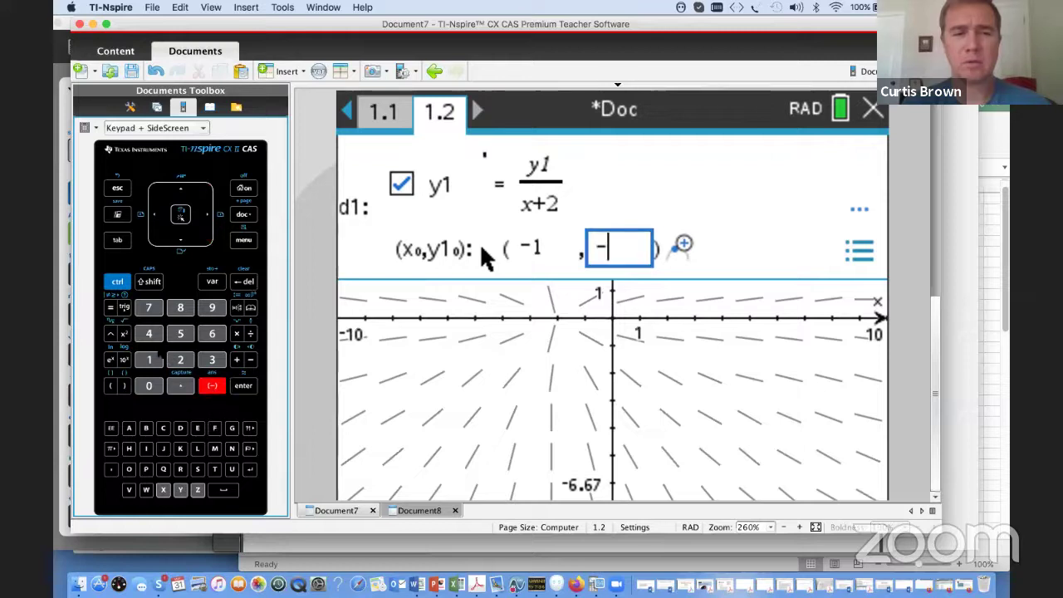
text(4)
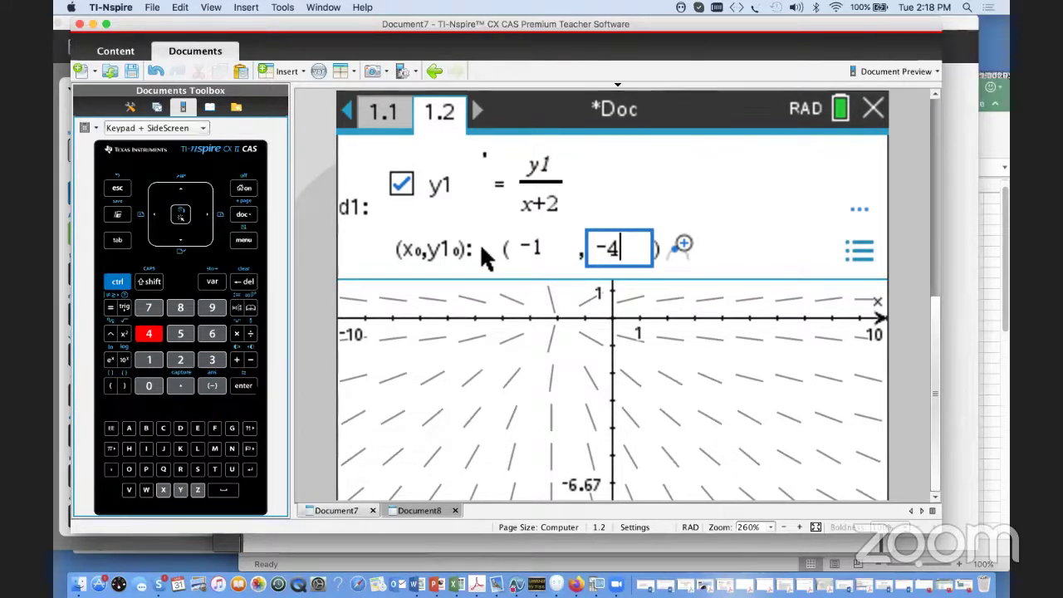
key(Return)
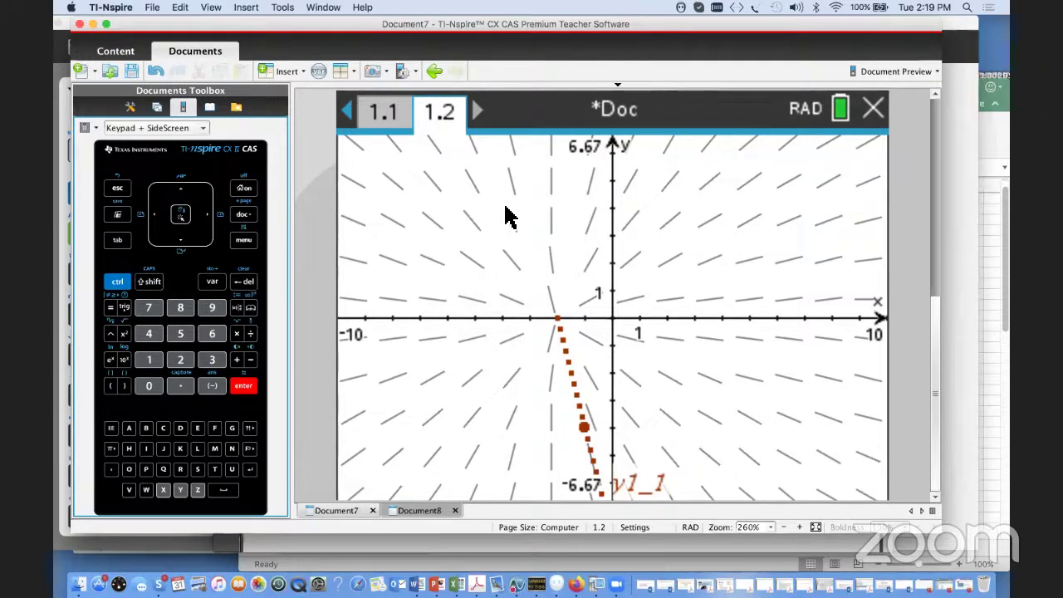
Move the y1 initial condition point to several other places on the slope field, including above the x-axis, to vary the solution curve.
click(590, 426)
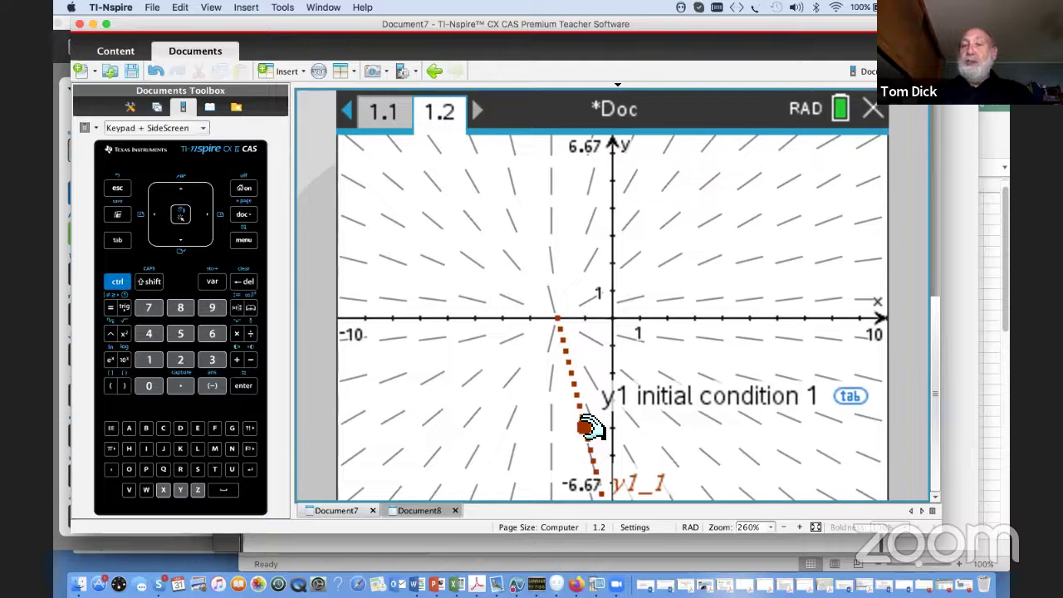
drag(597, 427, 643, 405)
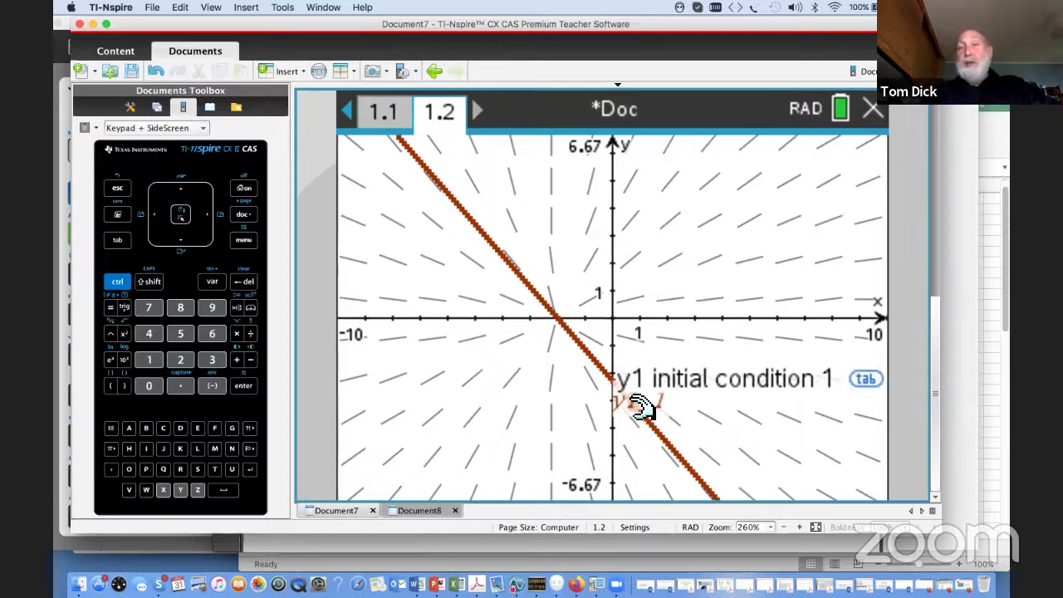
drag(639, 407, 671, 375)
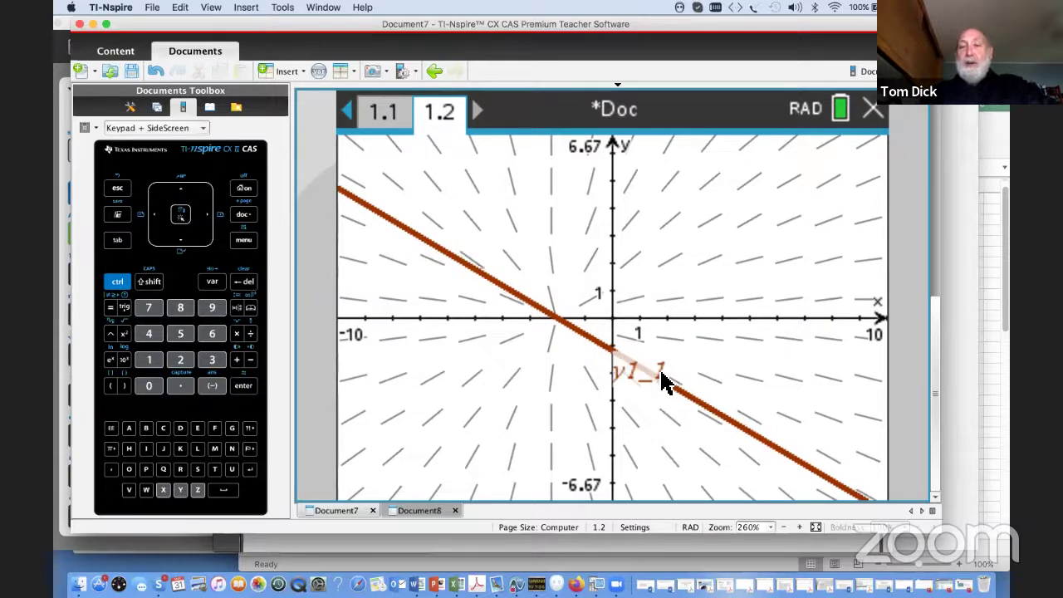
drag(665, 382, 674, 238)
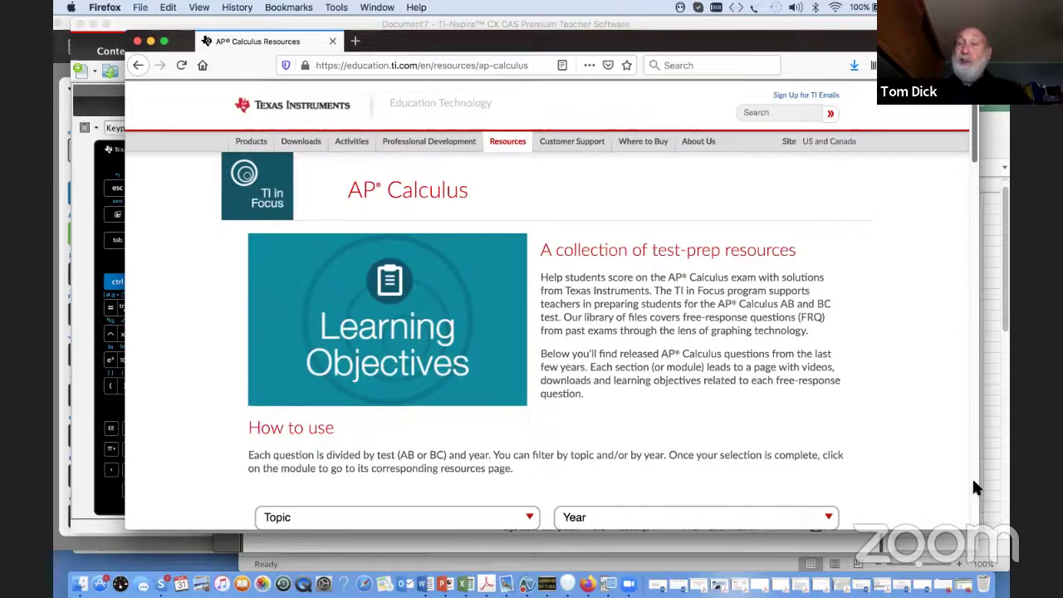
Open the 2019 AB1/BC1 resource library and look through its resource videos, technology videos, downloads and learning objectives.
scroll(976, 488, down, 5)
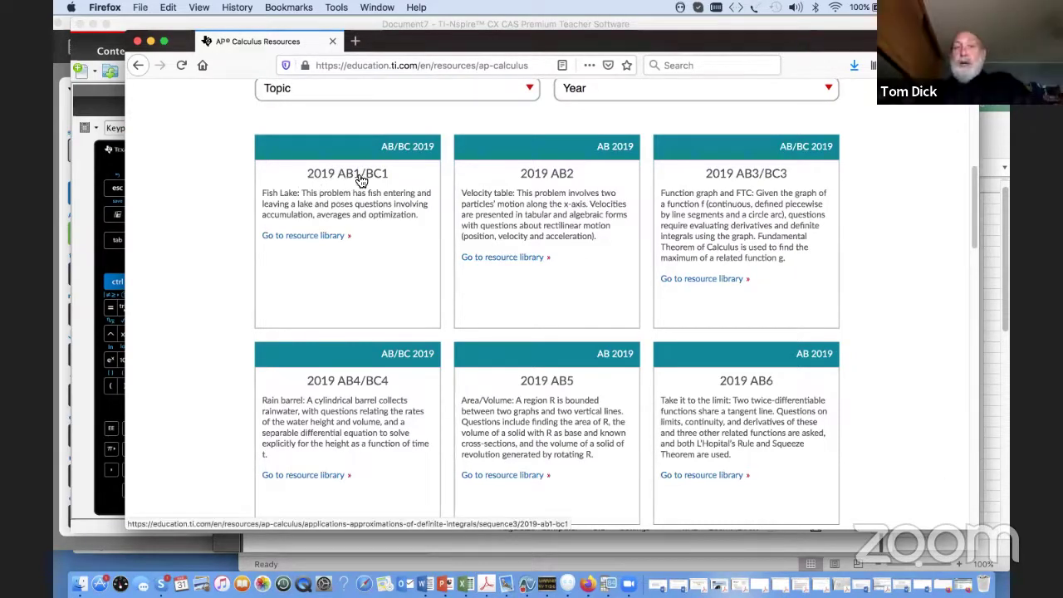
click(314, 240)
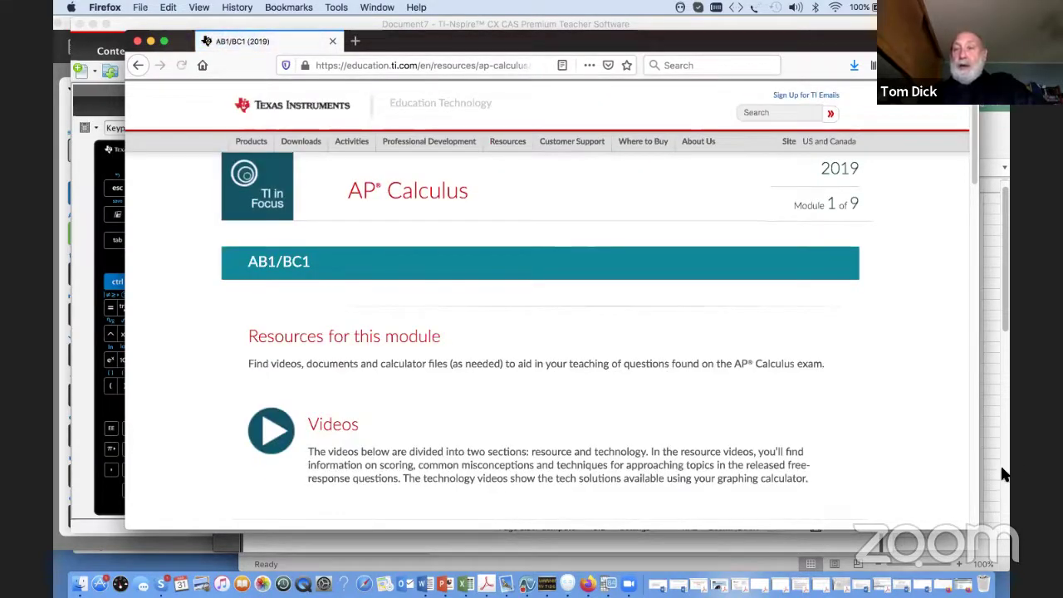
scroll(972, 488, down, 10)
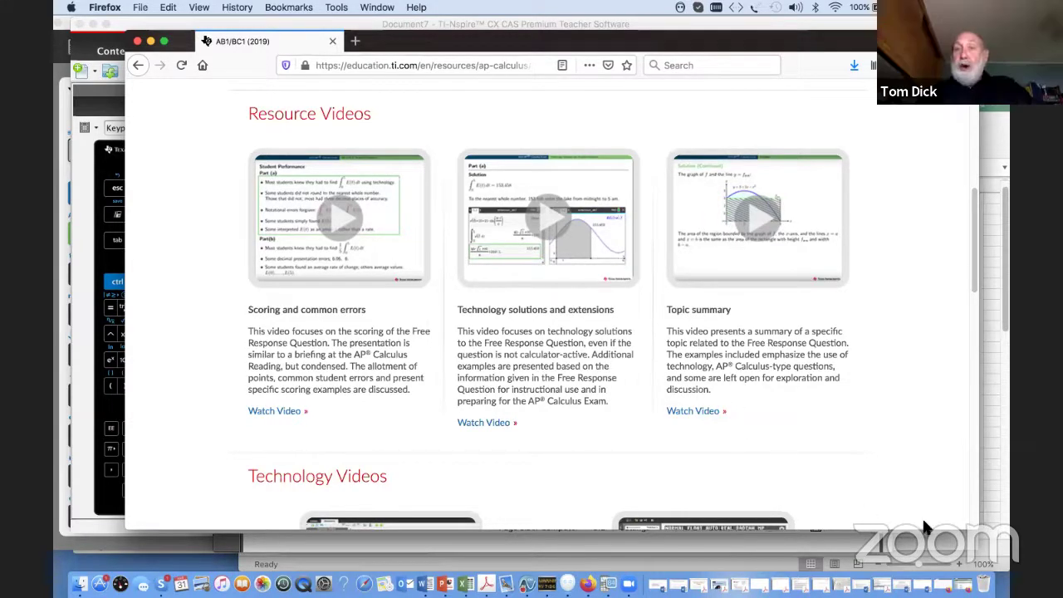
click(972, 508)
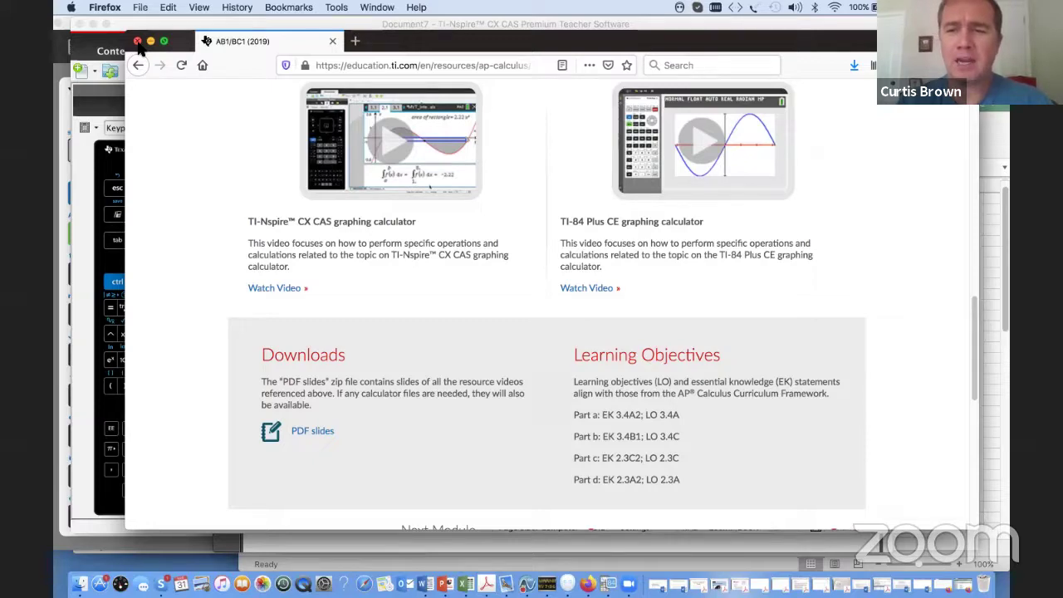
Reposition the browser window, return to the module's introduction, and minimize the browser to go back to the TI-Nspire document.
drag(402, 43, 341, 141)
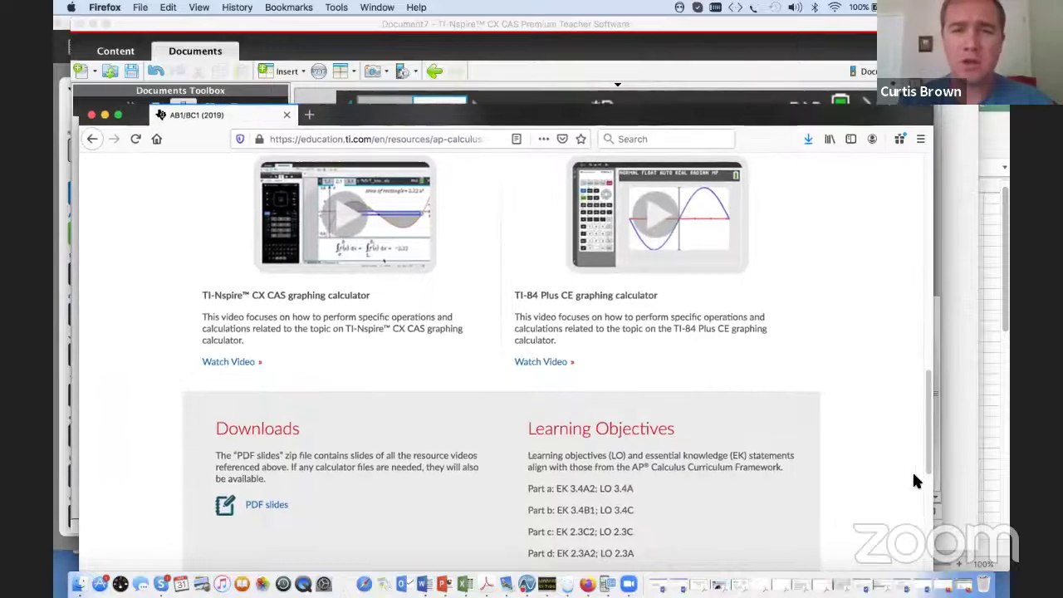
drag(927, 464, 917, 399)
scroll(895, 287, up, 10)
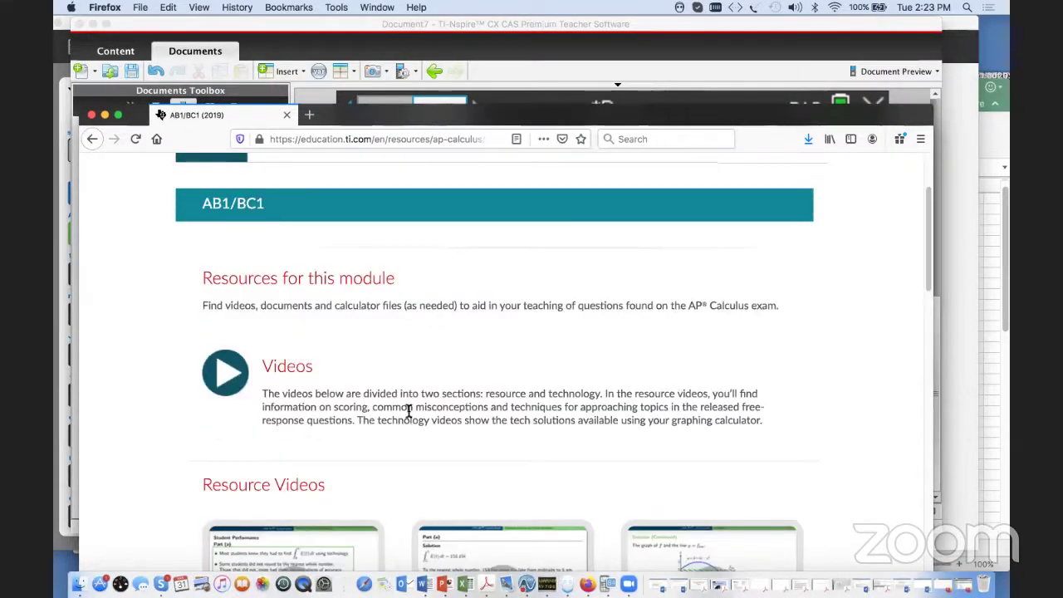
click(91, 141)
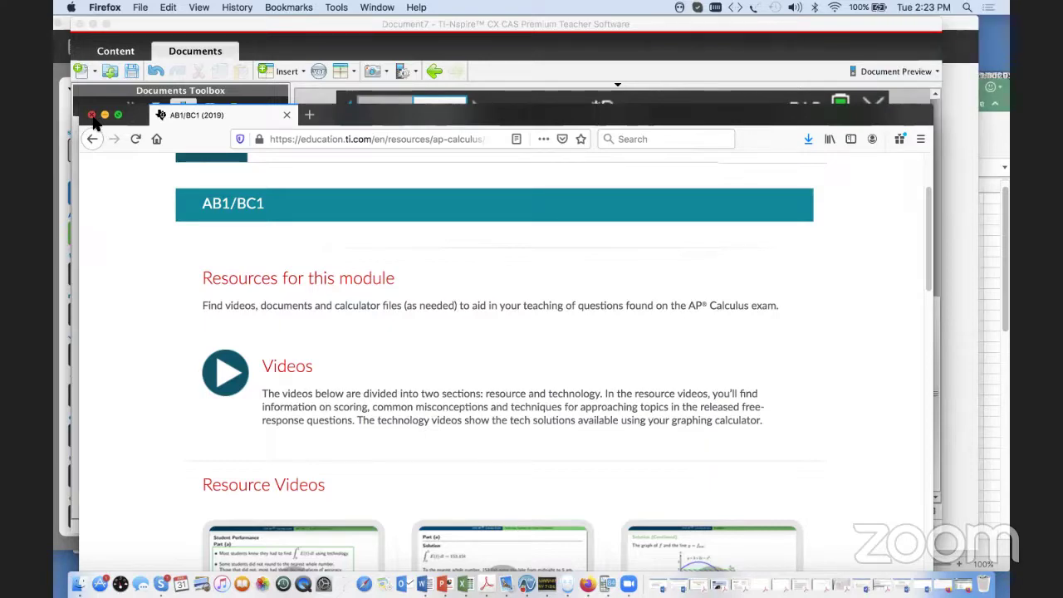
click(104, 115)
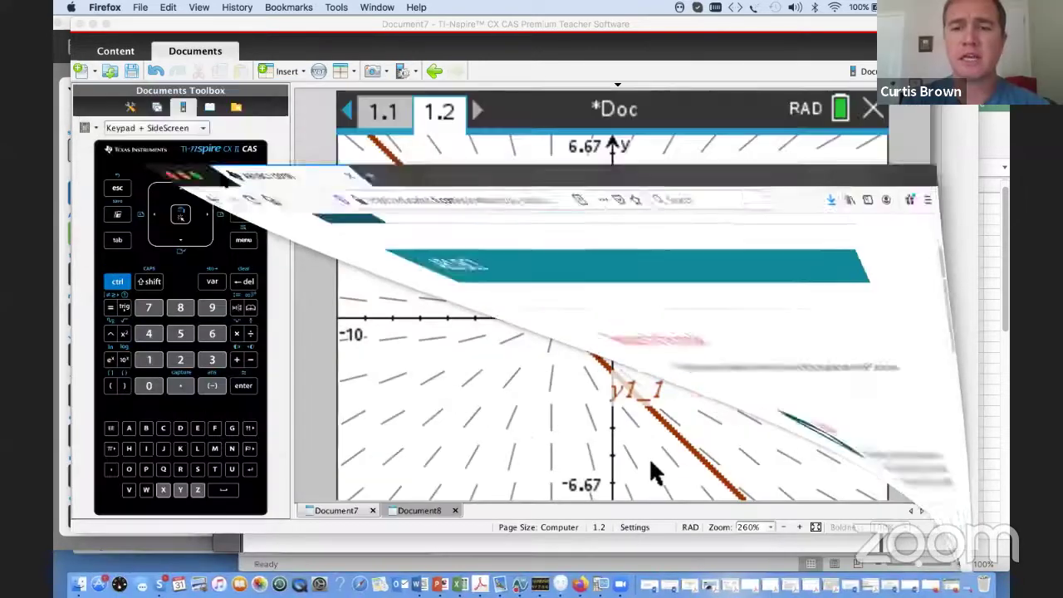
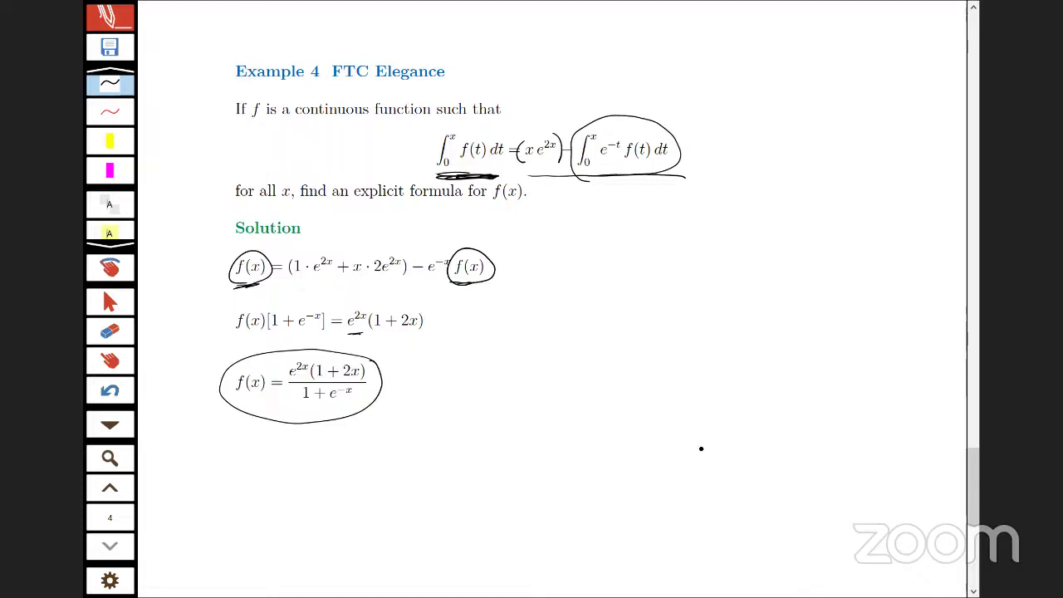
scroll(701, 449, down, 1)
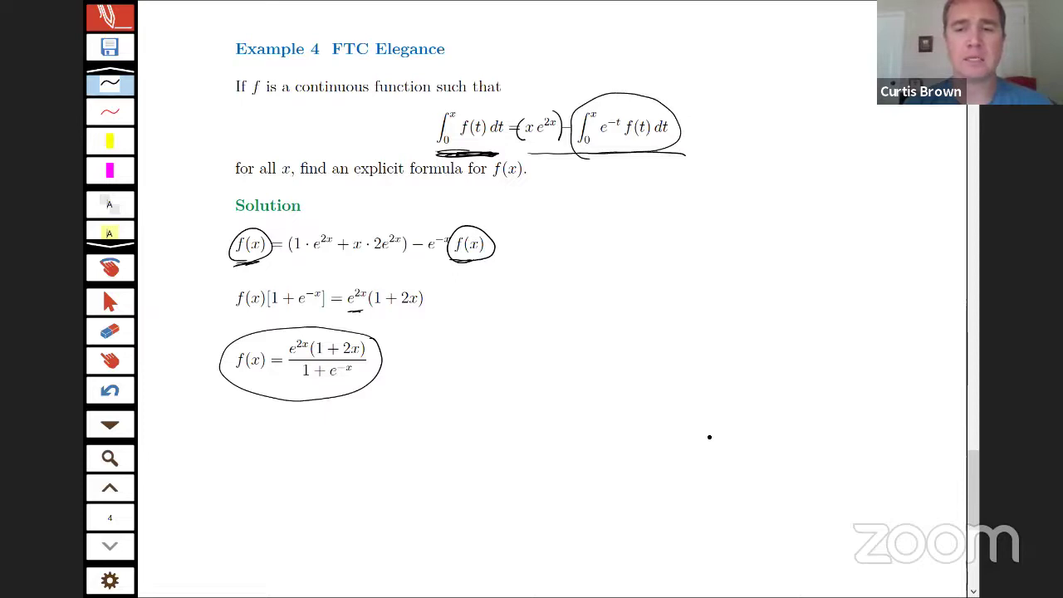
scroll(707, 435, down, 1)
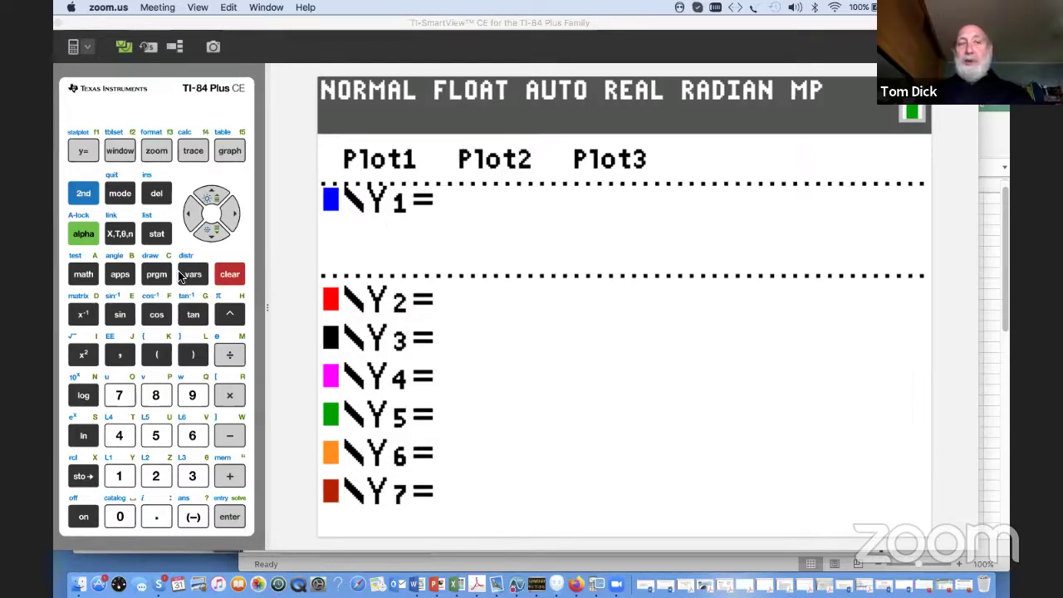
Insert a piecewise template with 3 pieces into Y1 on the TI-84 Plus CE.
click(82, 276)
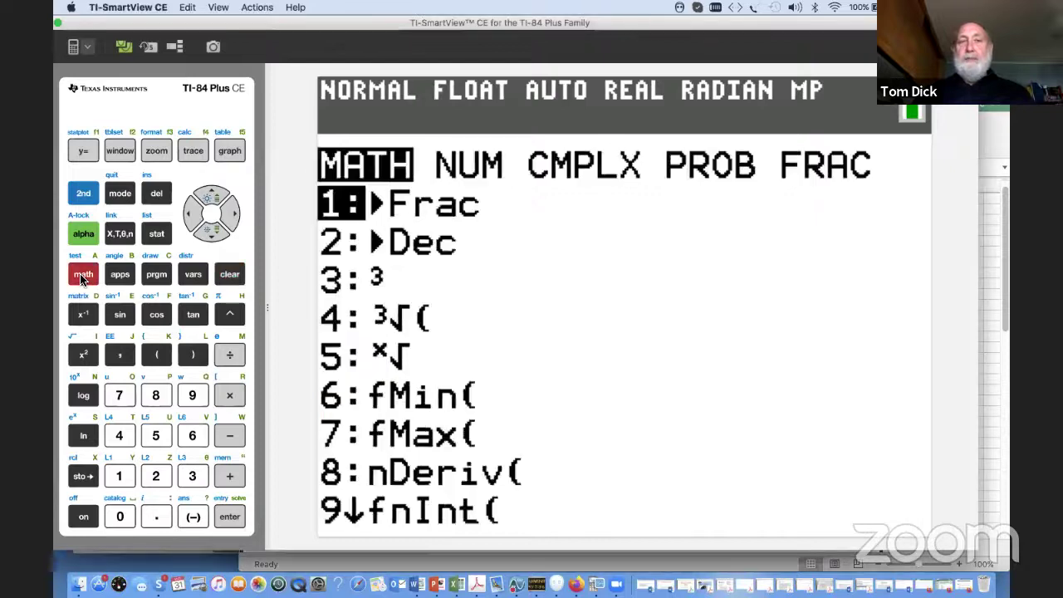
click(210, 235)
click(209, 235)
click(209, 235)
click(209, 235)
click(210, 235)
click(210, 235)
click(209, 235)
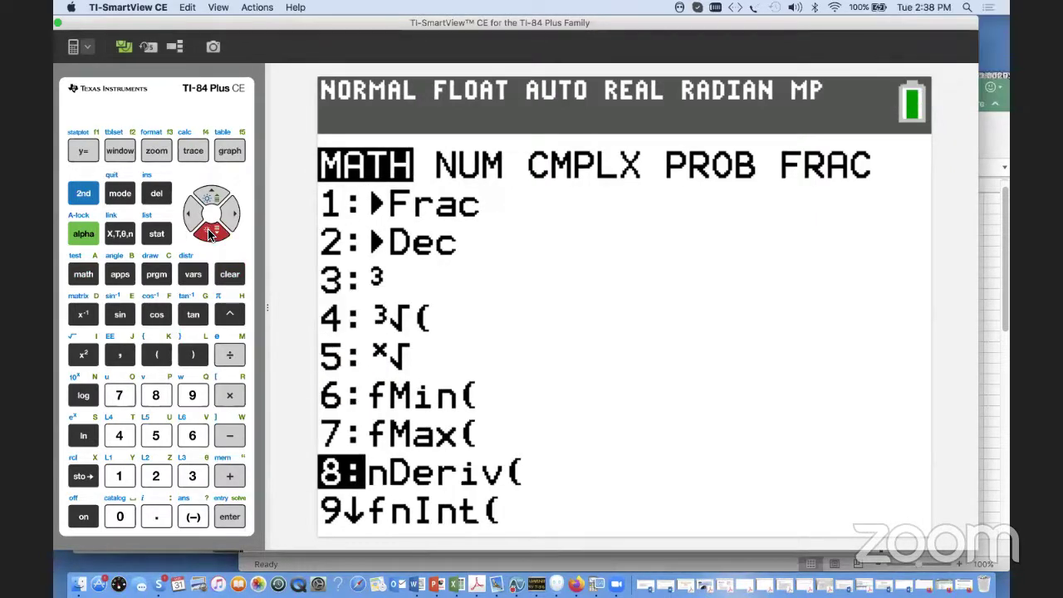
click(209, 235)
click(210, 235)
click(210, 235)
click(210, 235)
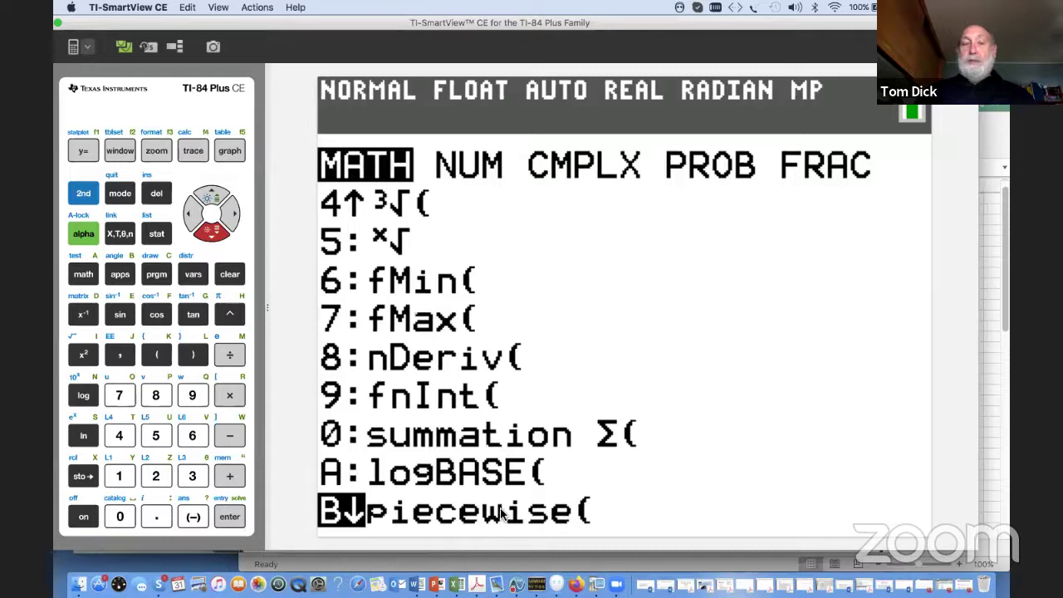
click(229, 518)
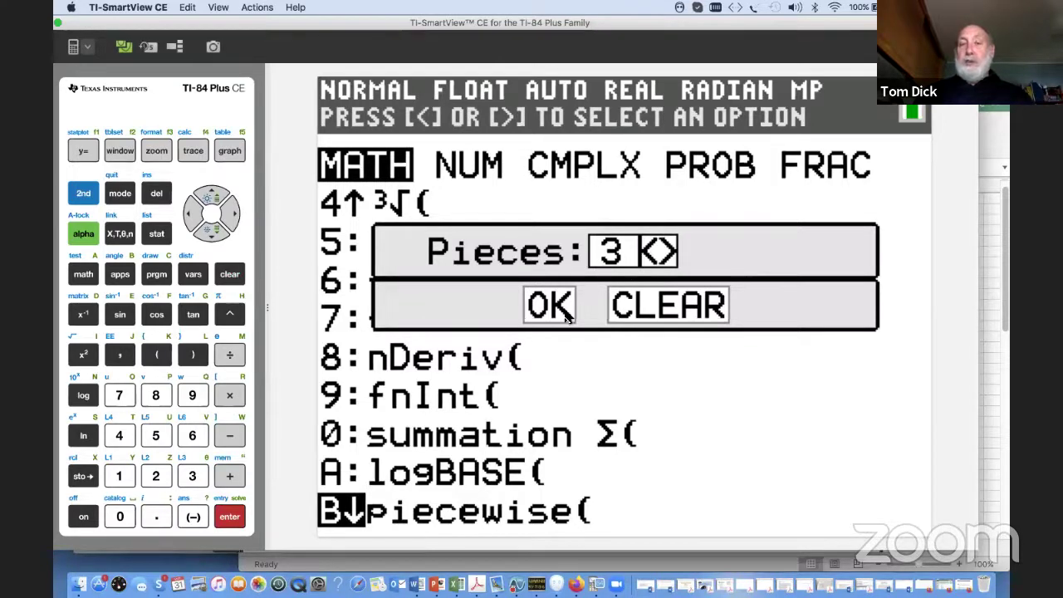
click(213, 236)
click(230, 514)
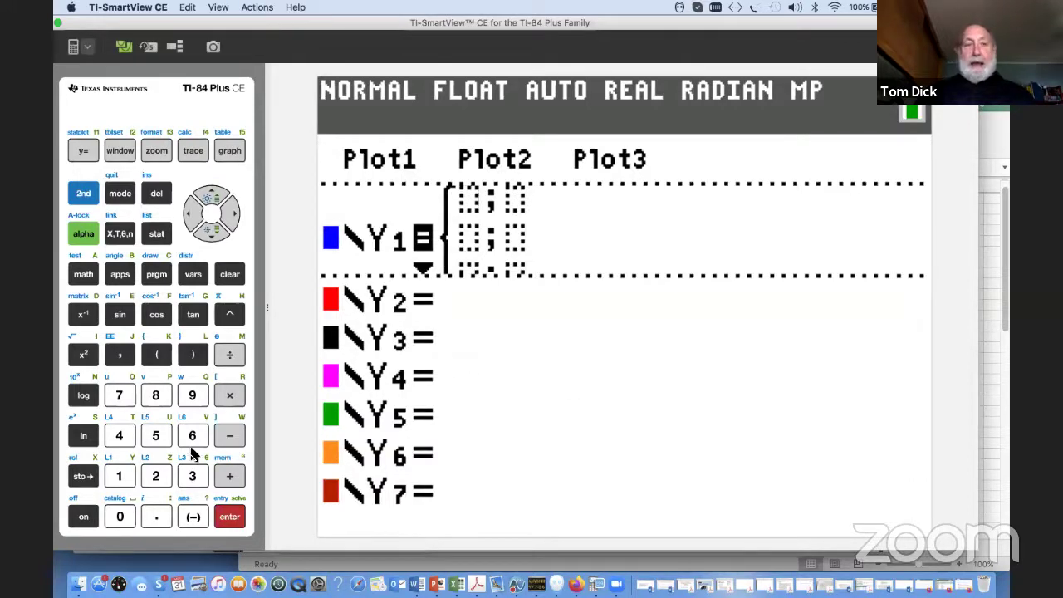
Enter −X−3 as the expression of Y1's first piece.
click(192, 519)
click(126, 240)
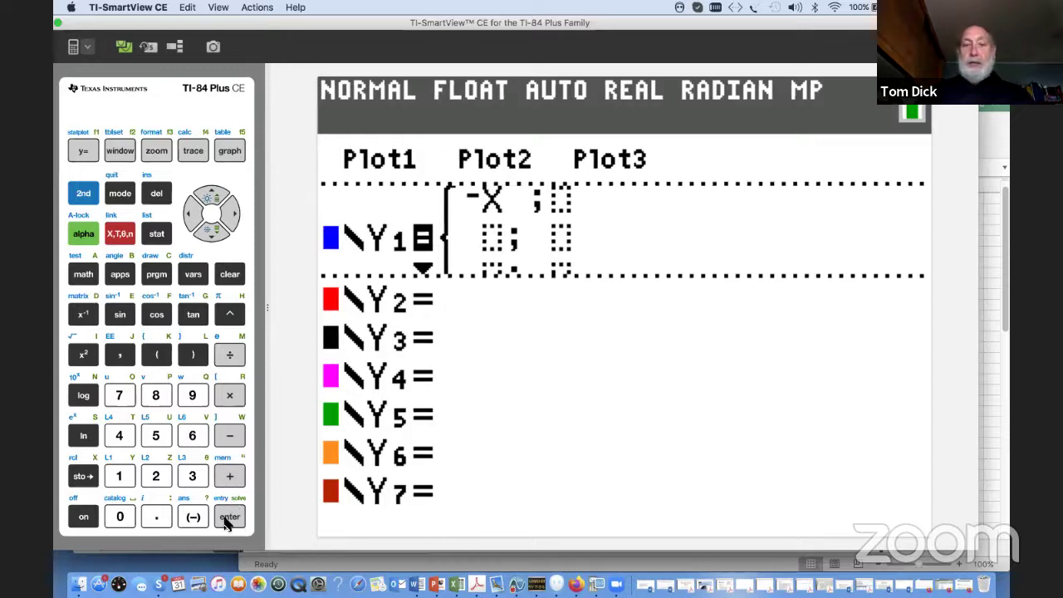
click(230, 435)
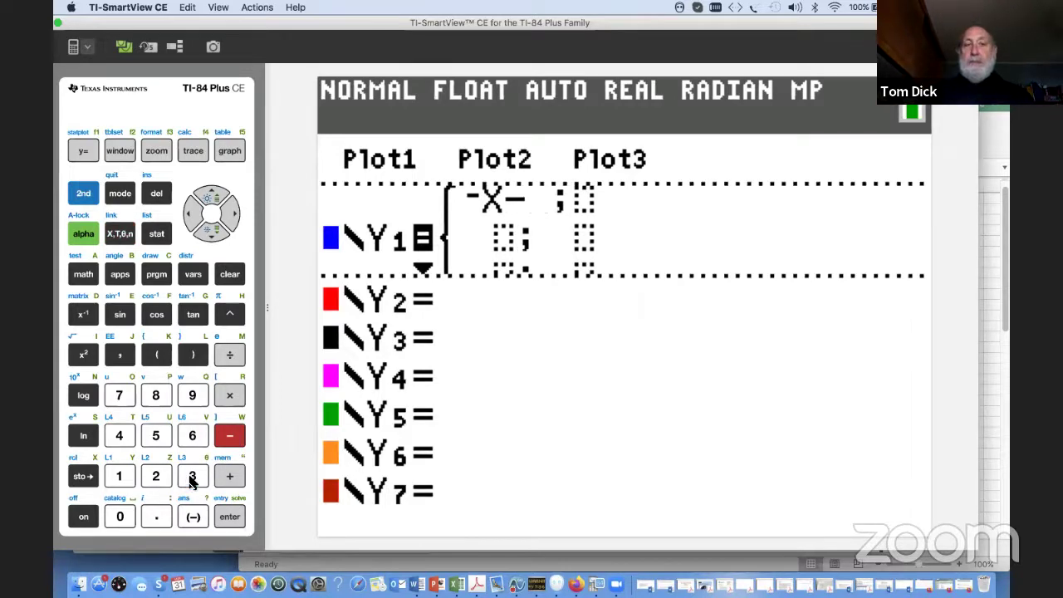
click(192, 482)
Set the condition of Y1's first piece to −5≤X≤−3.
click(230, 214)
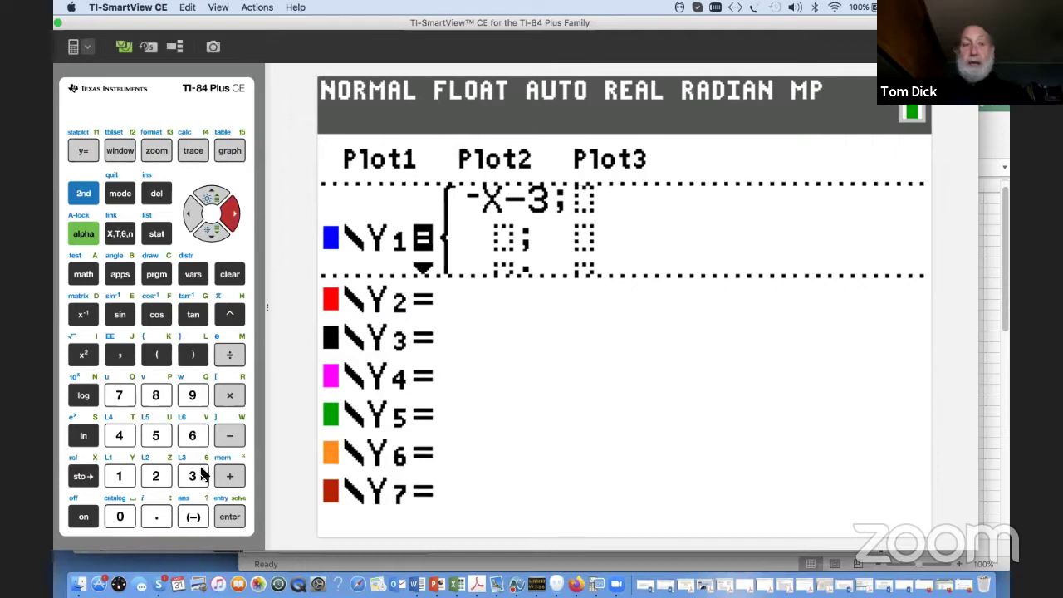
click(191, 518)
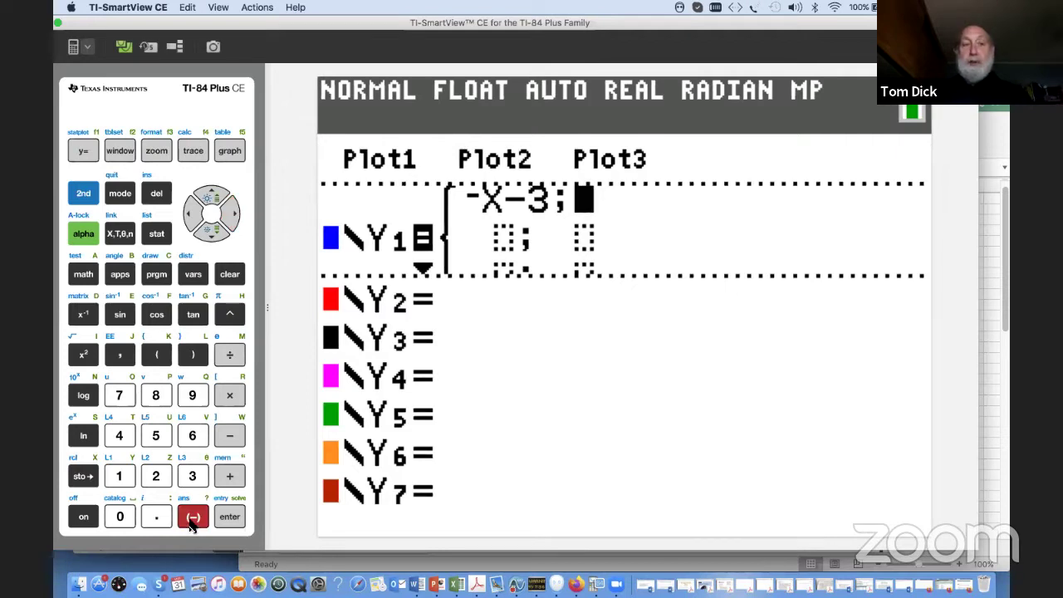
click(155, 435)
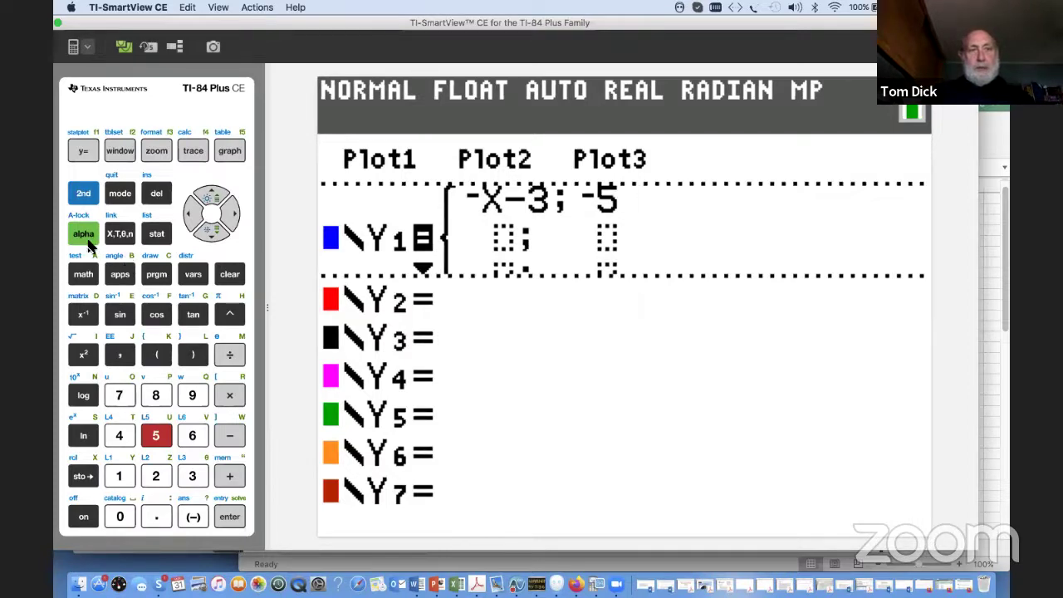
click(83, 193)
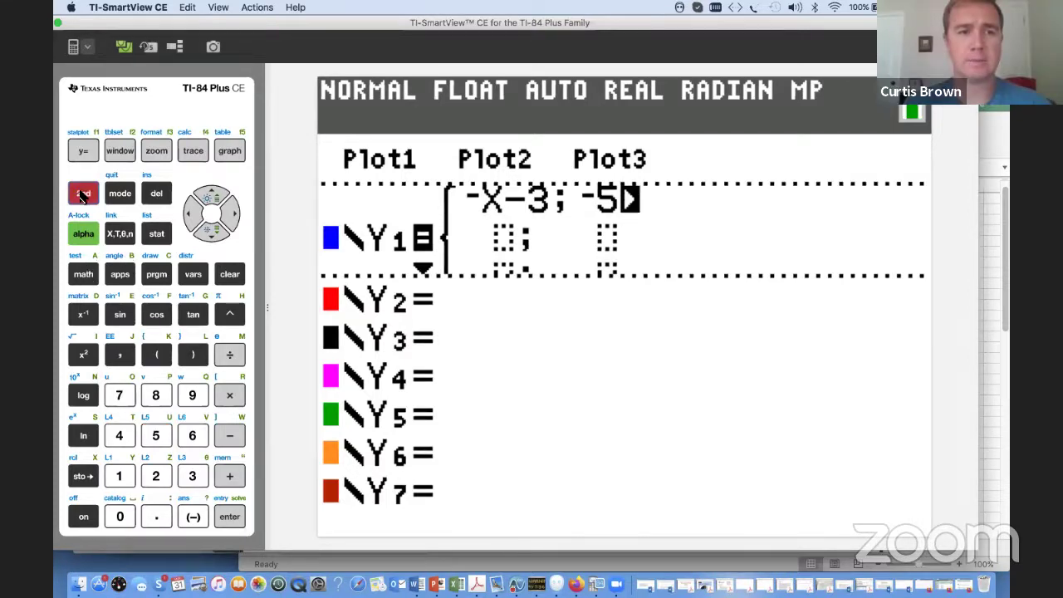
click(83, 274)
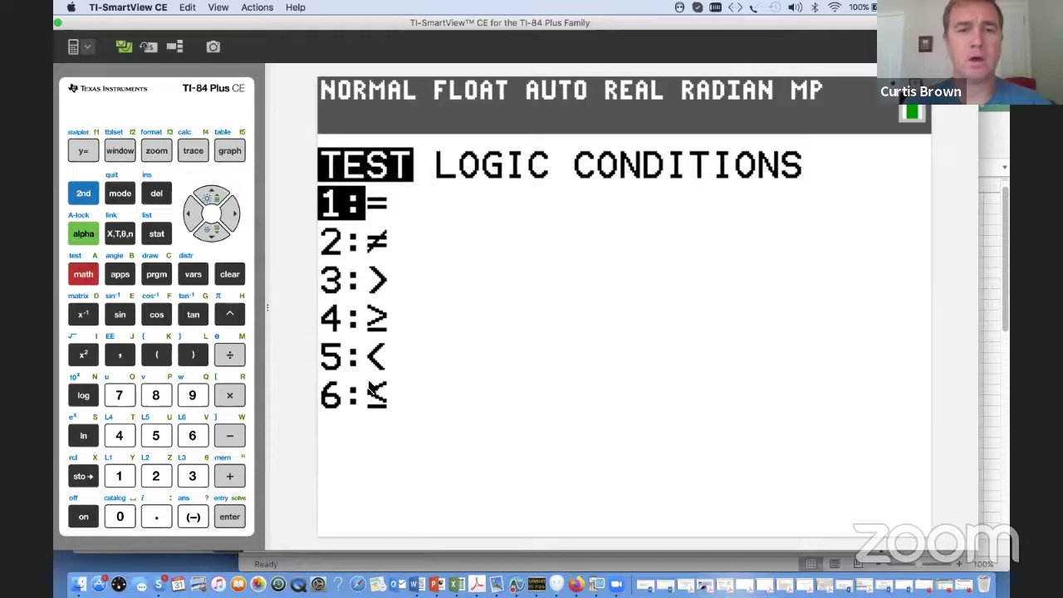
click(197, 446)
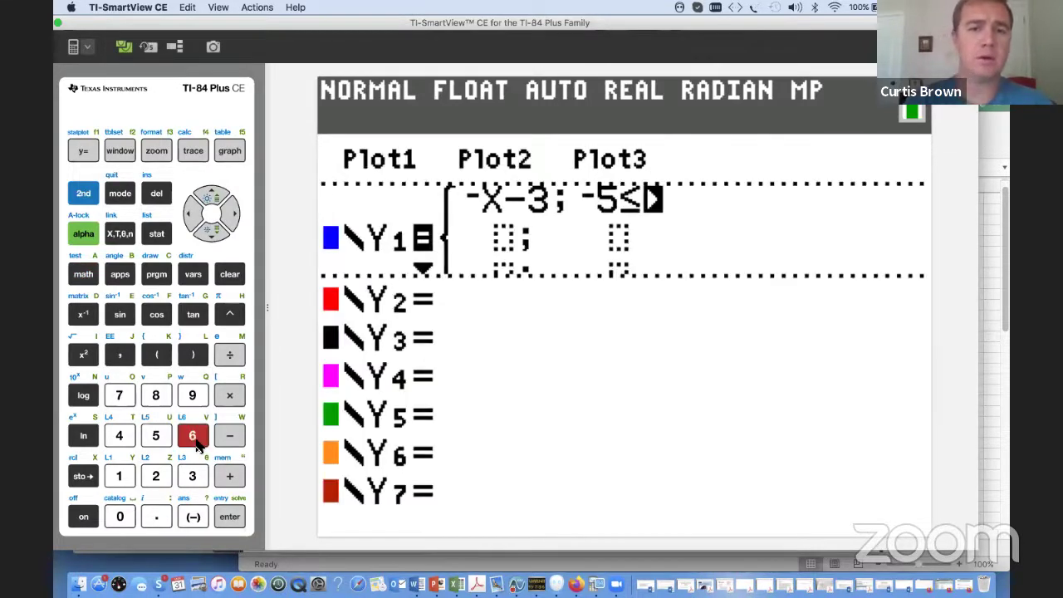
click(124, 240)
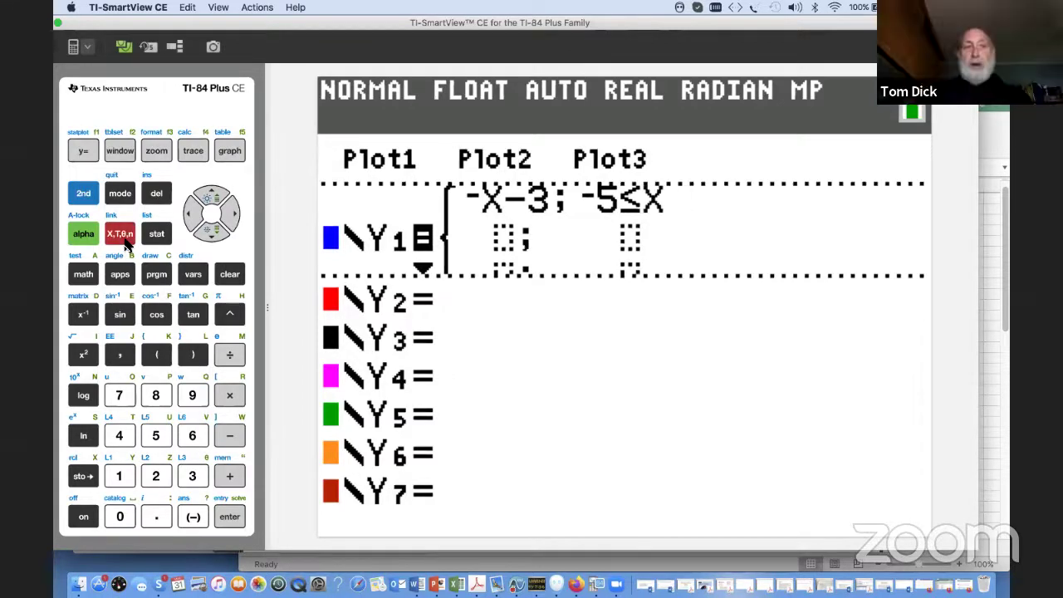
click(84, 275)
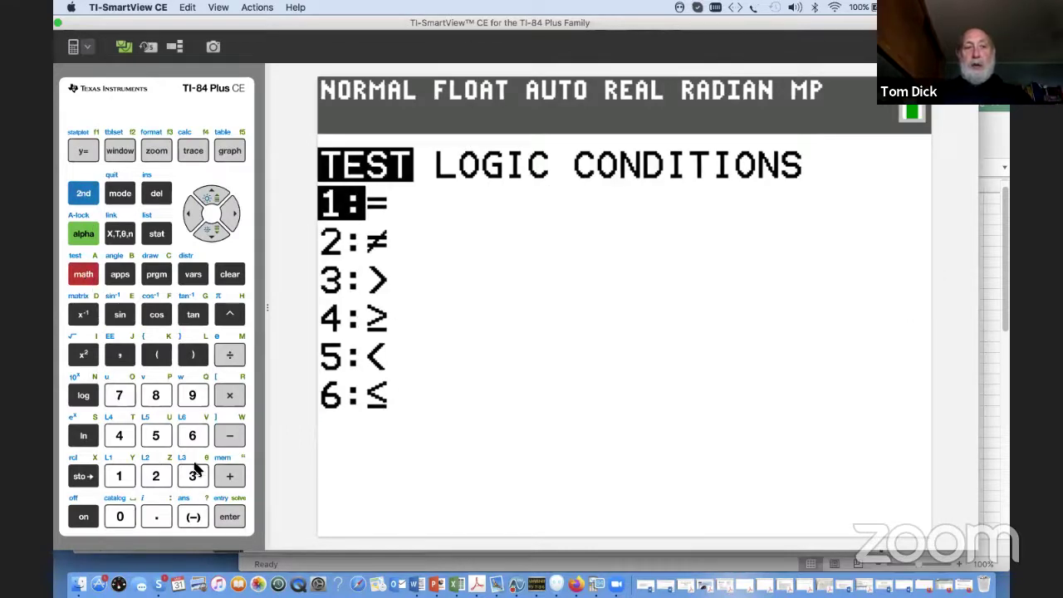
click(192, 435)
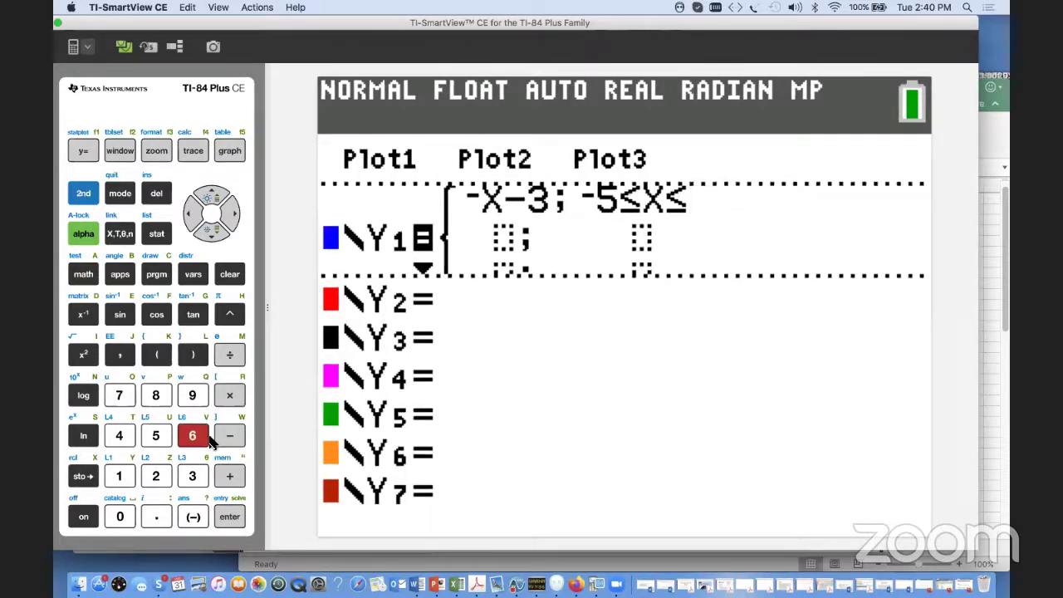
click(196, 516)
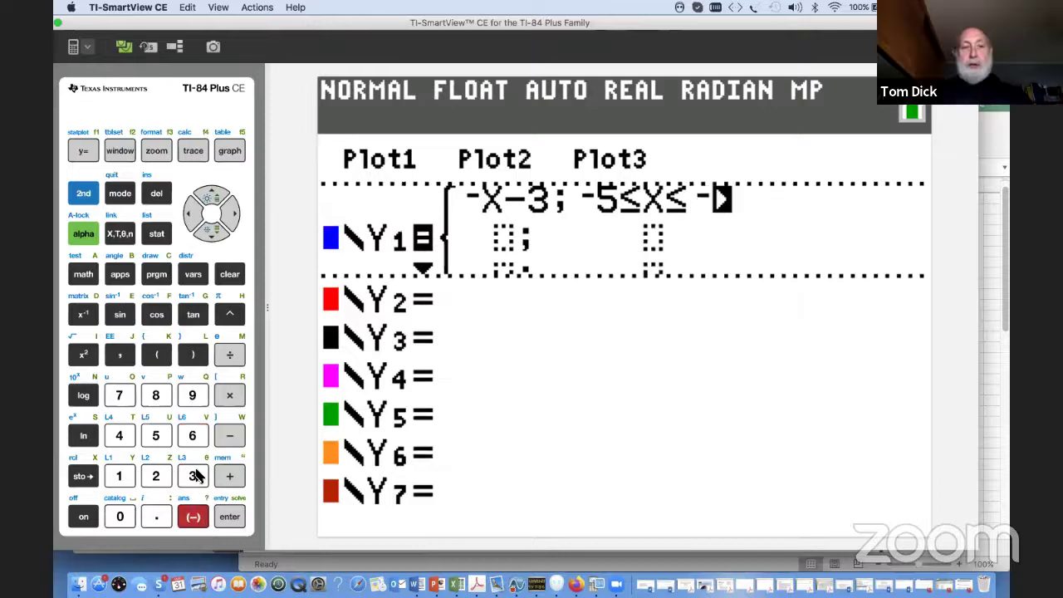
click(194, 475)
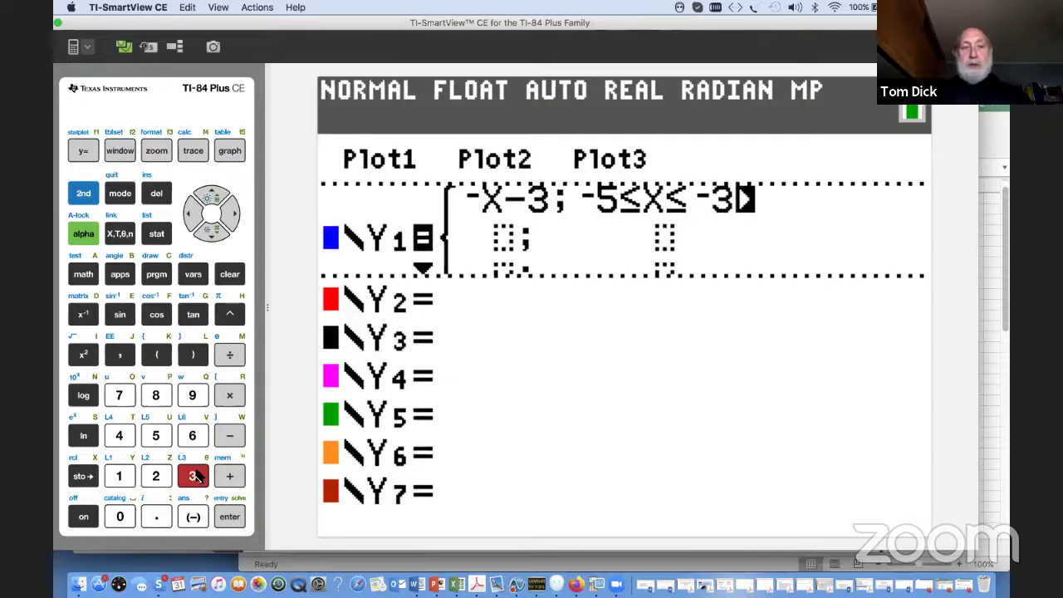
Enter X+3 as the expression of Y1's second piece.
click(209, 234)
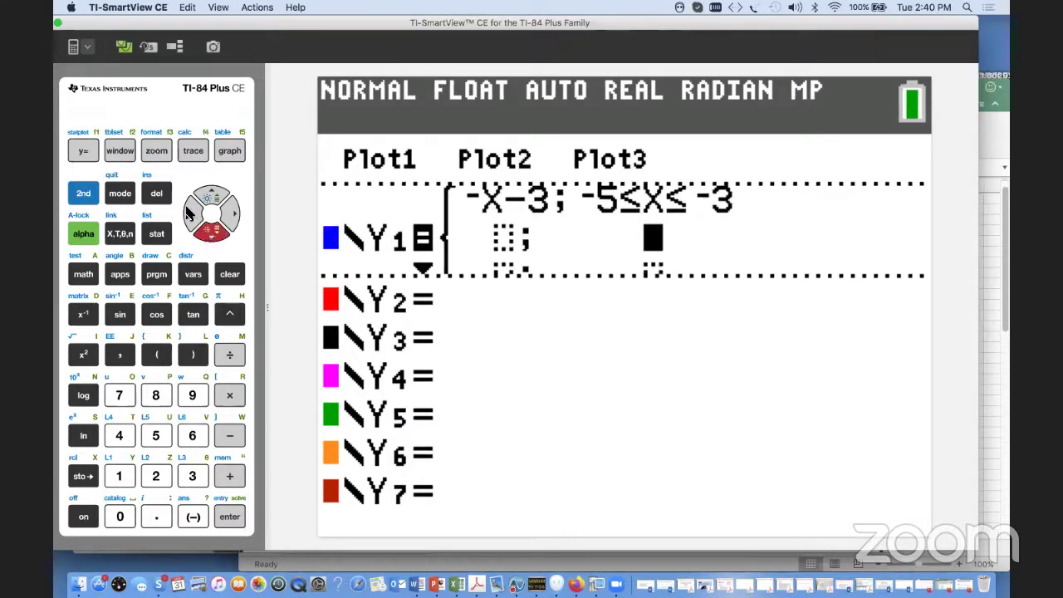
click(190, 215)
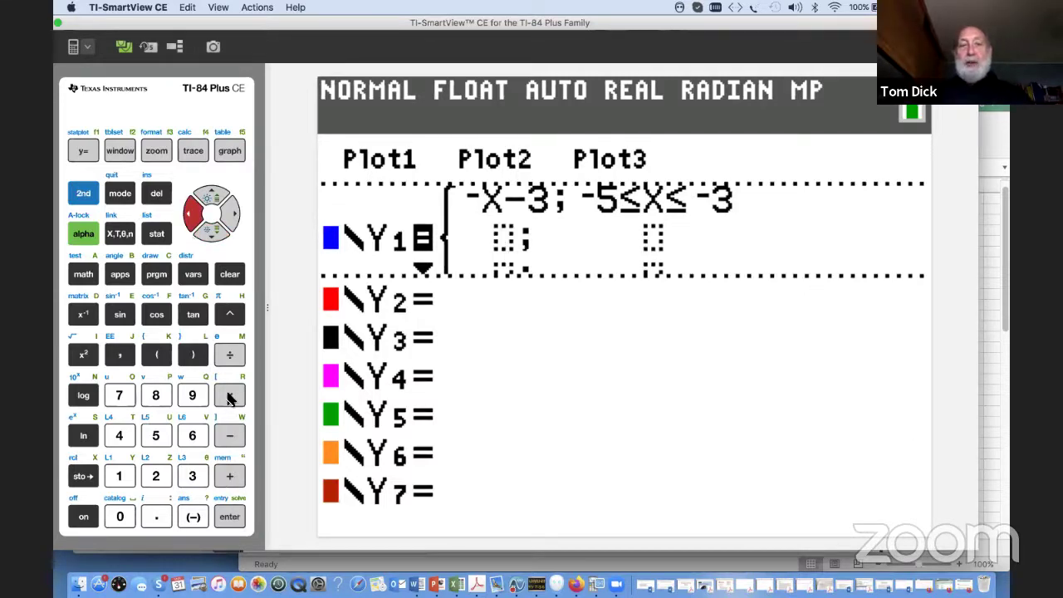
click(120, 234)
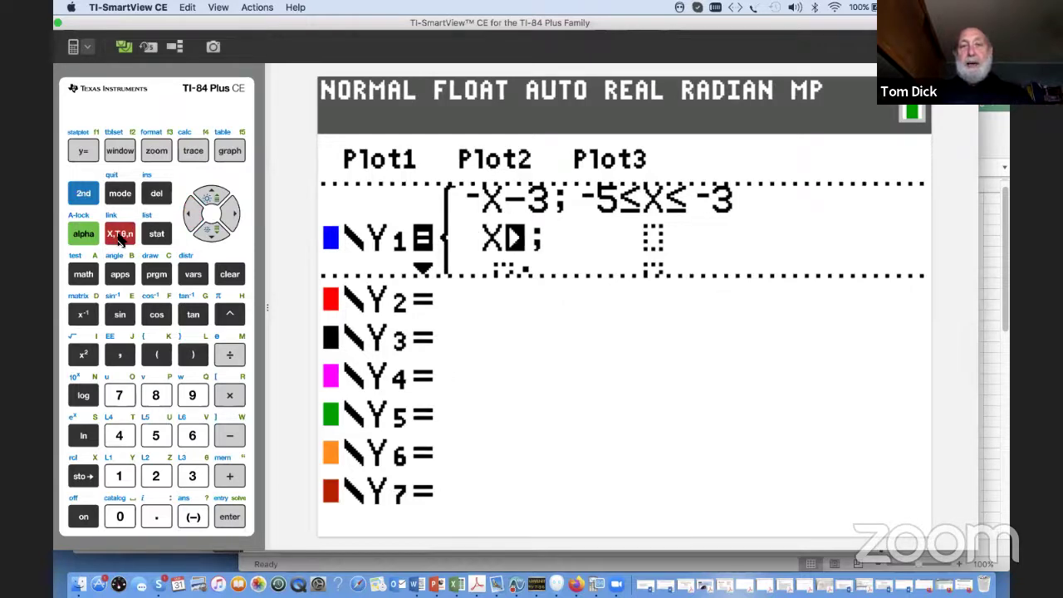
click(230, 479)
click(192, 477)
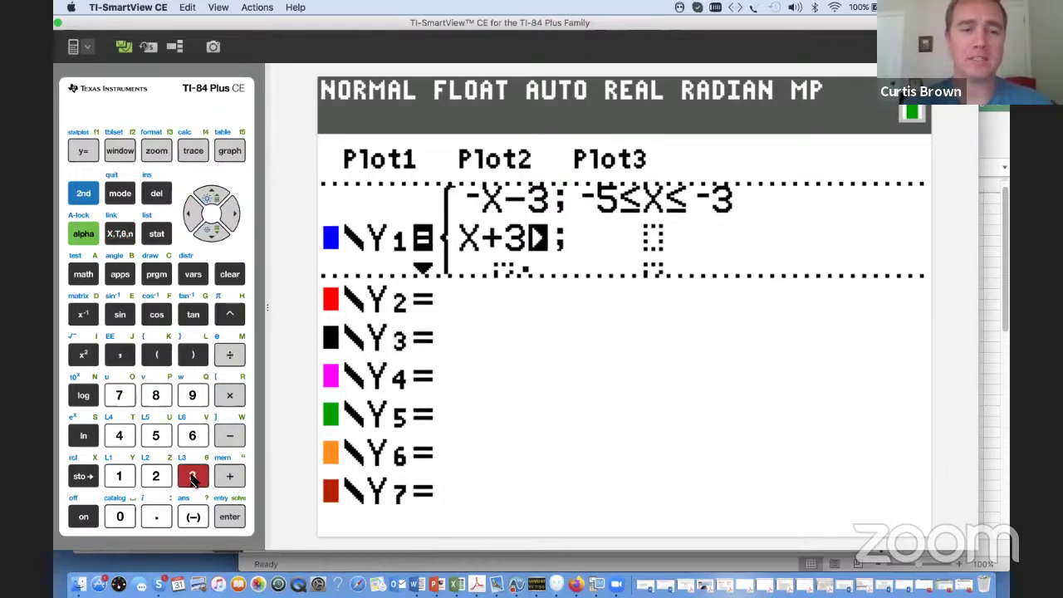
Set the condition of Y1's second piece to −3<X and X≤2.
click(230, 215)
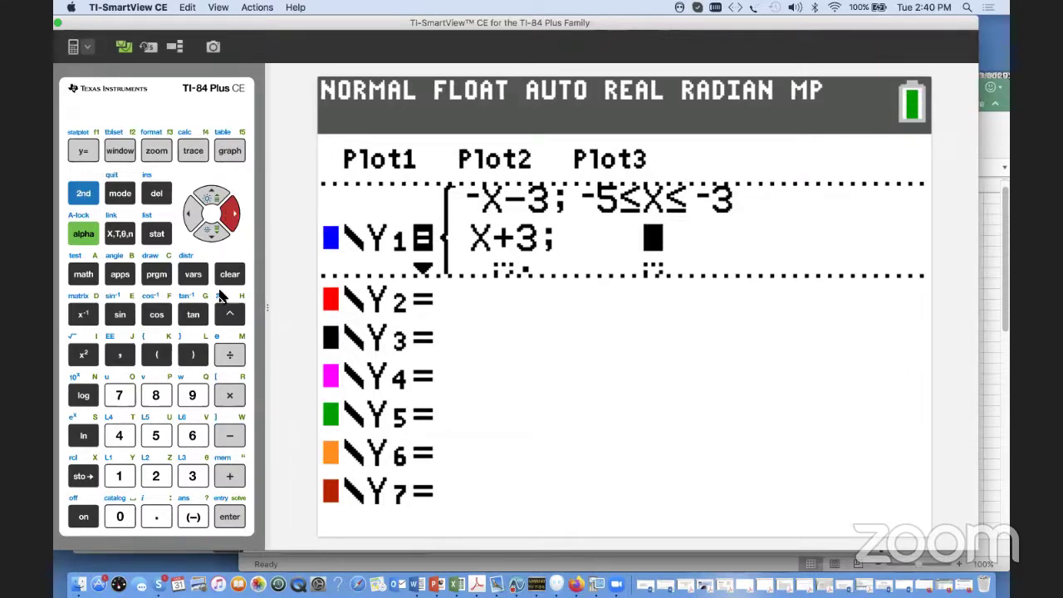
click(193, 517)
click(192, 476)
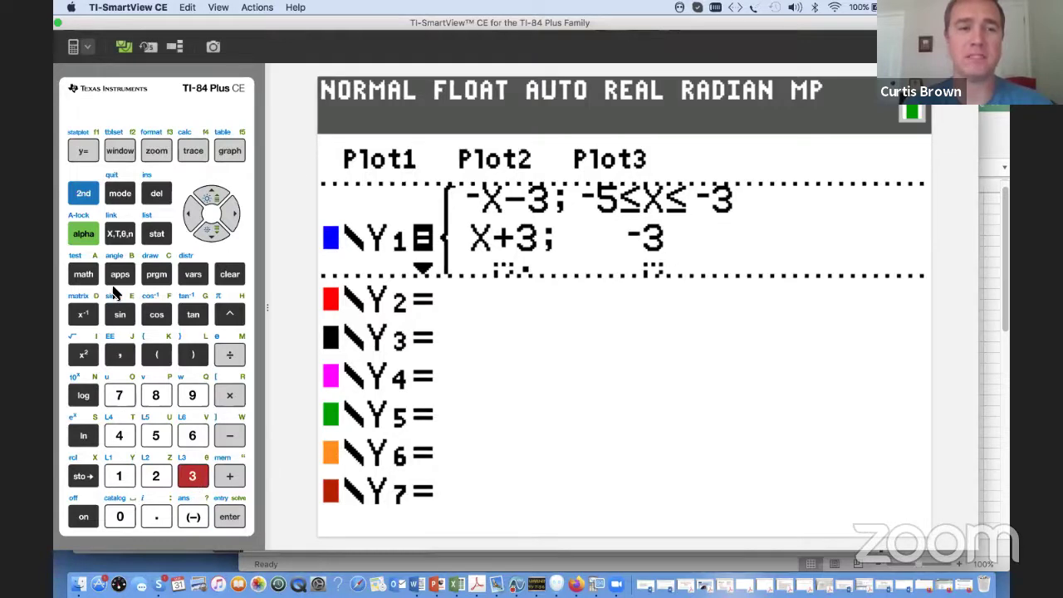
click(95, 194)
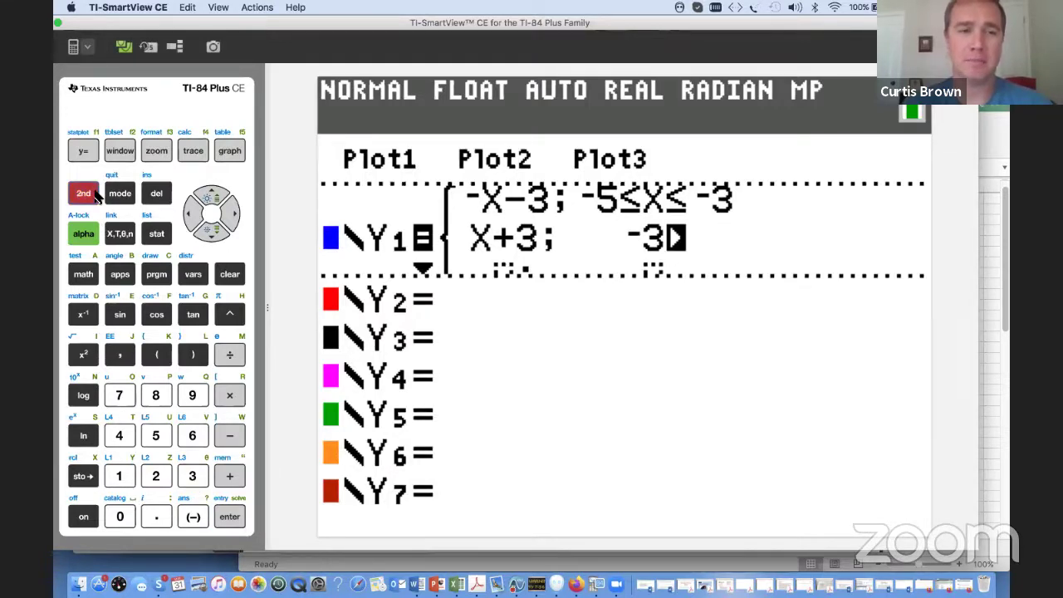
click(83, 275)
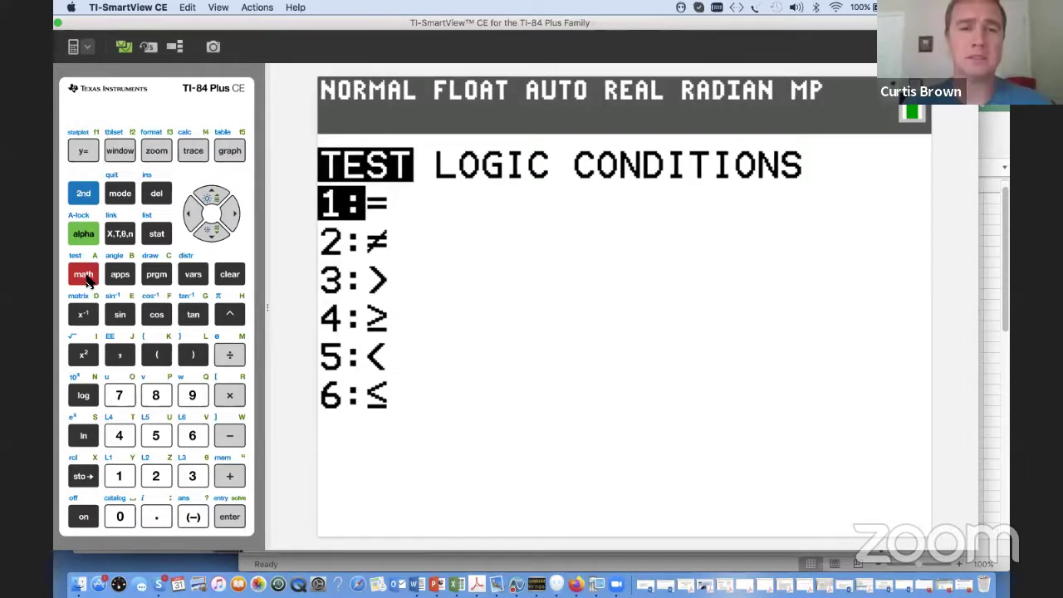
click(232, 218)
click(232, 218)
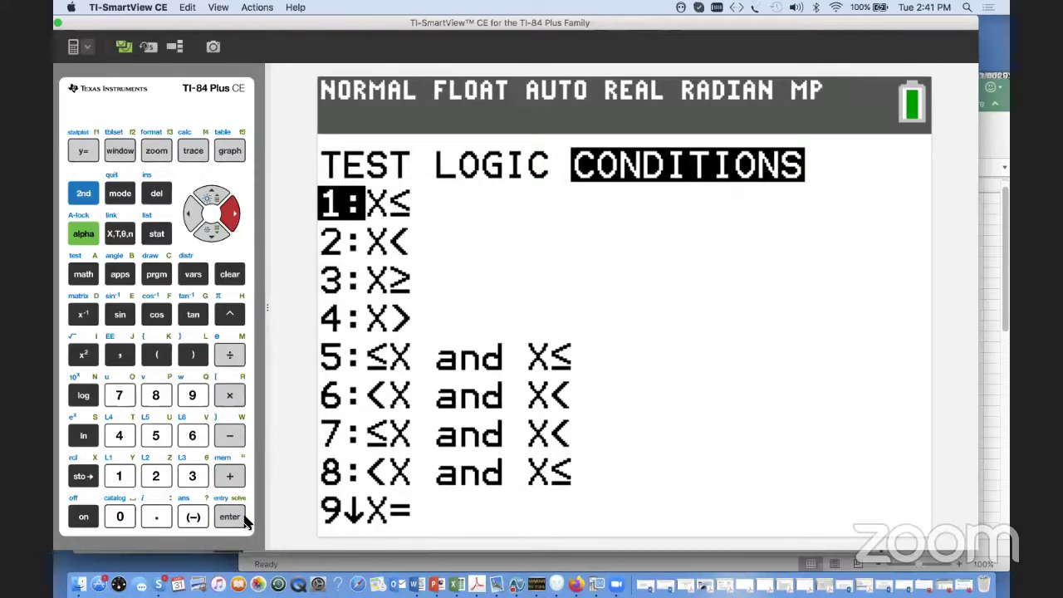
click(156, 395)
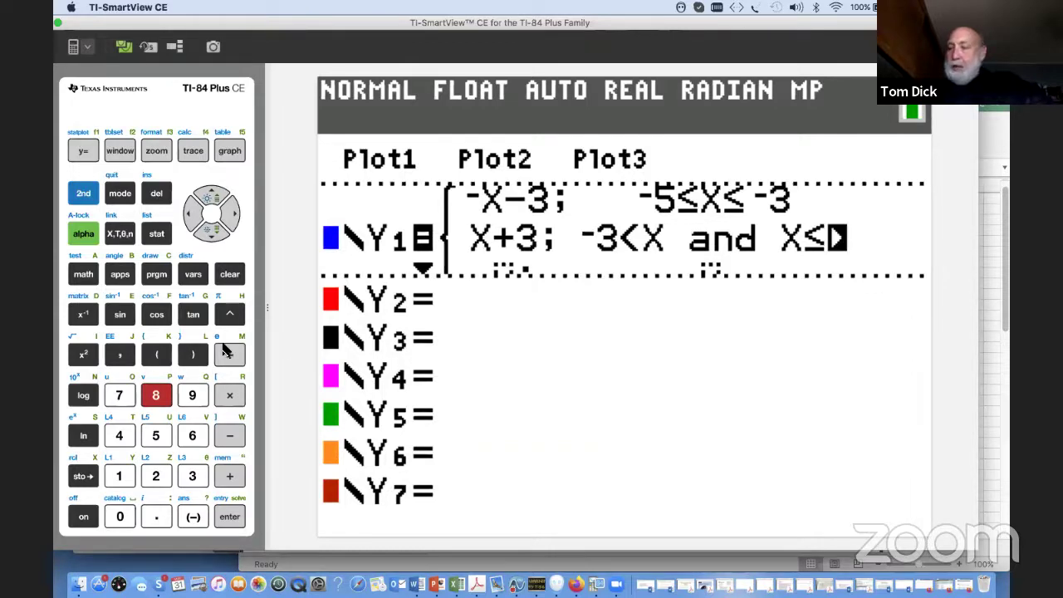
click(155, 477)
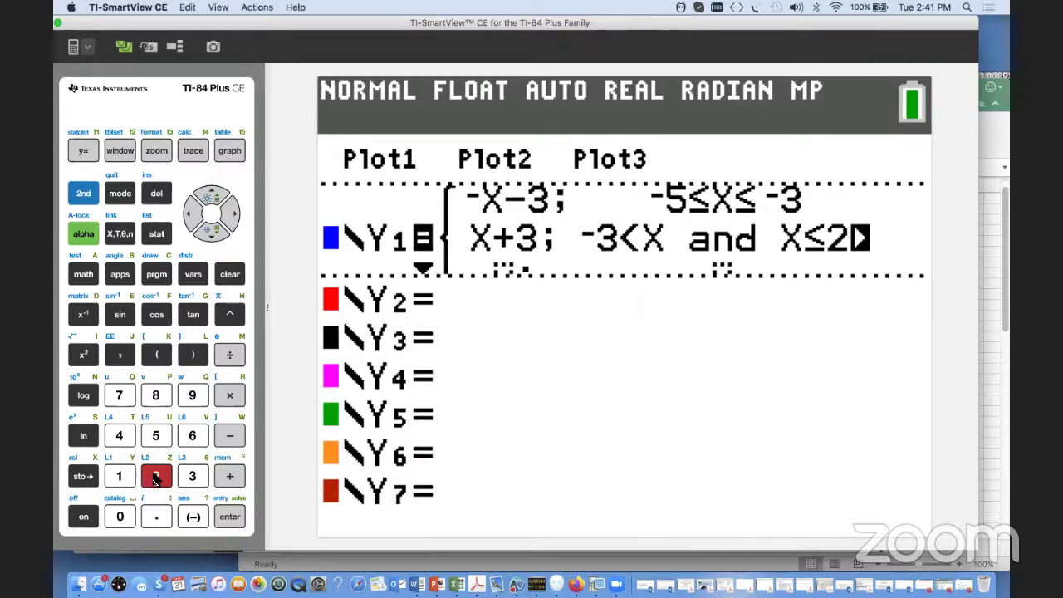
click(231, 522)
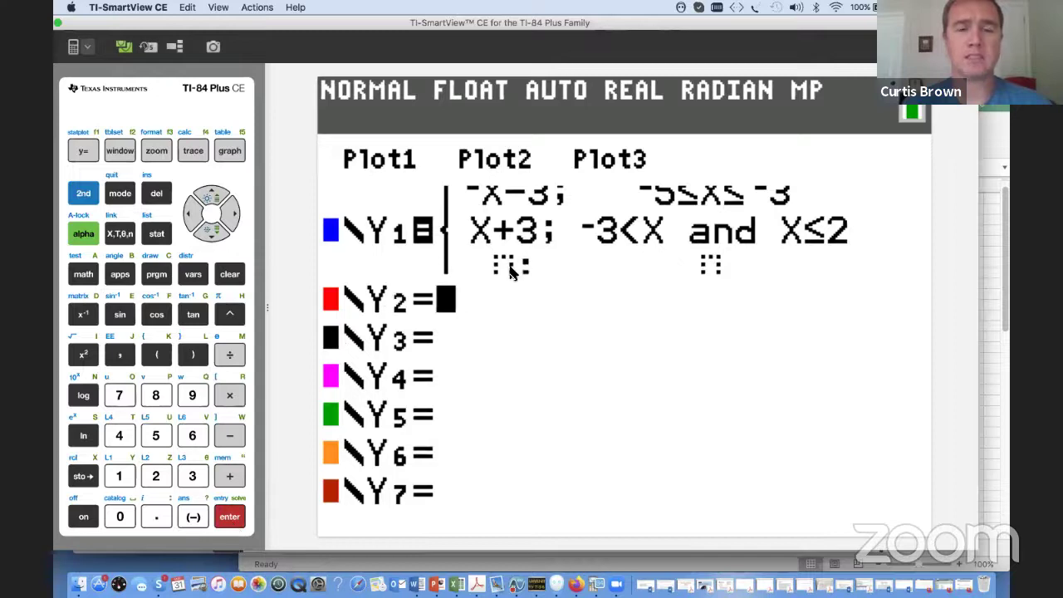
Enter −X+7 as the expression of Y1's third piece.
key(Up)
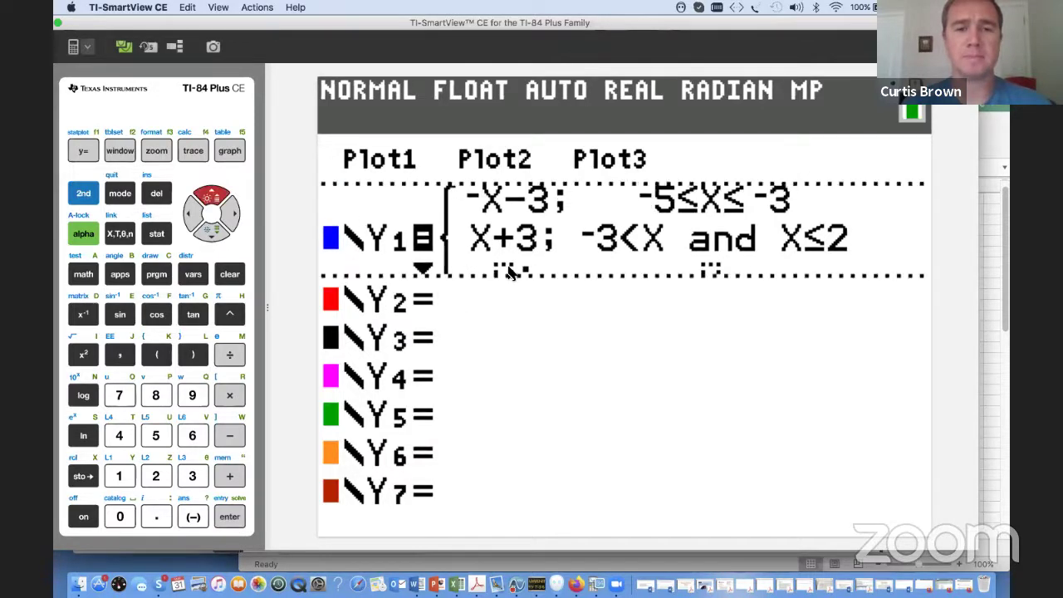
key(Right)
key(Down)
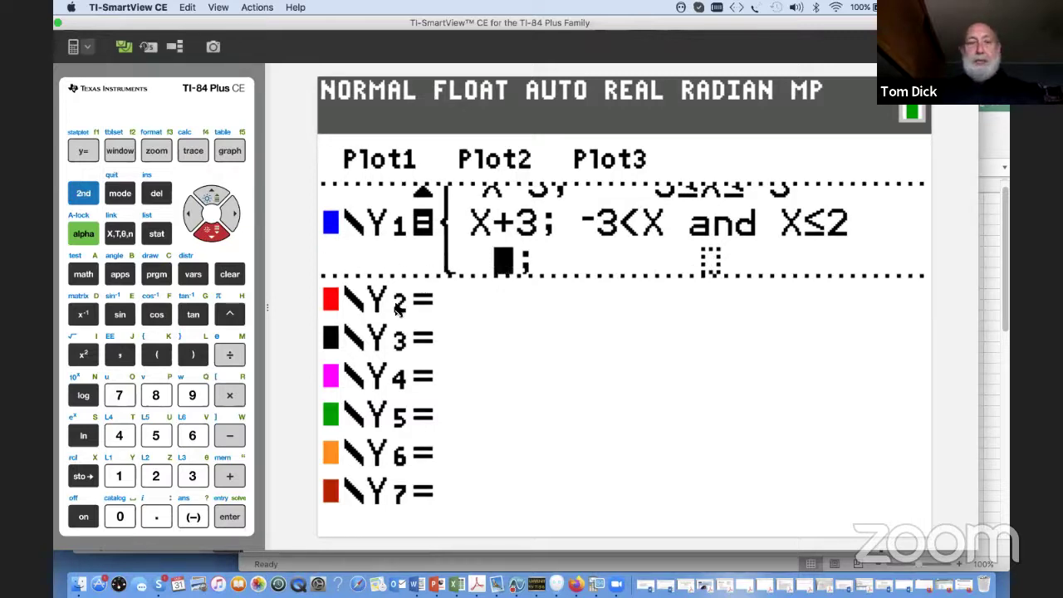
click(193, 517)
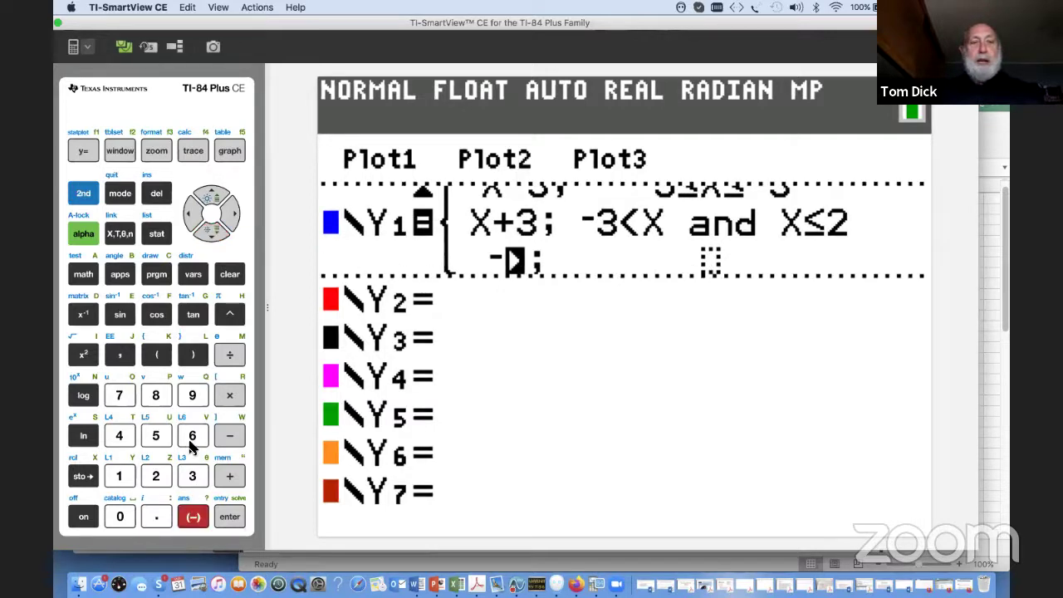
click(120, 233)
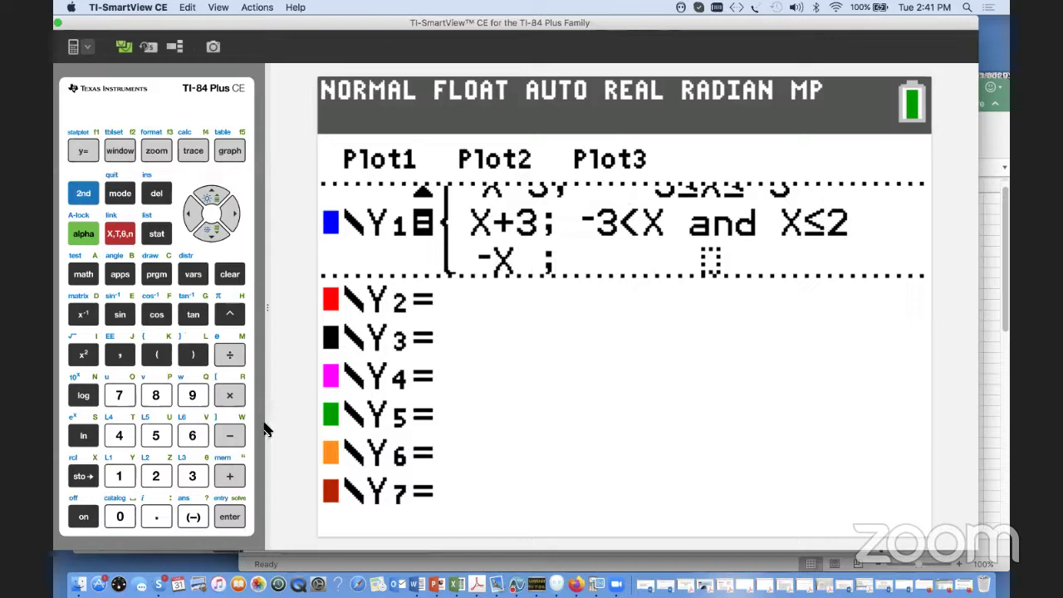
click(235, 476)
click(121, 397)
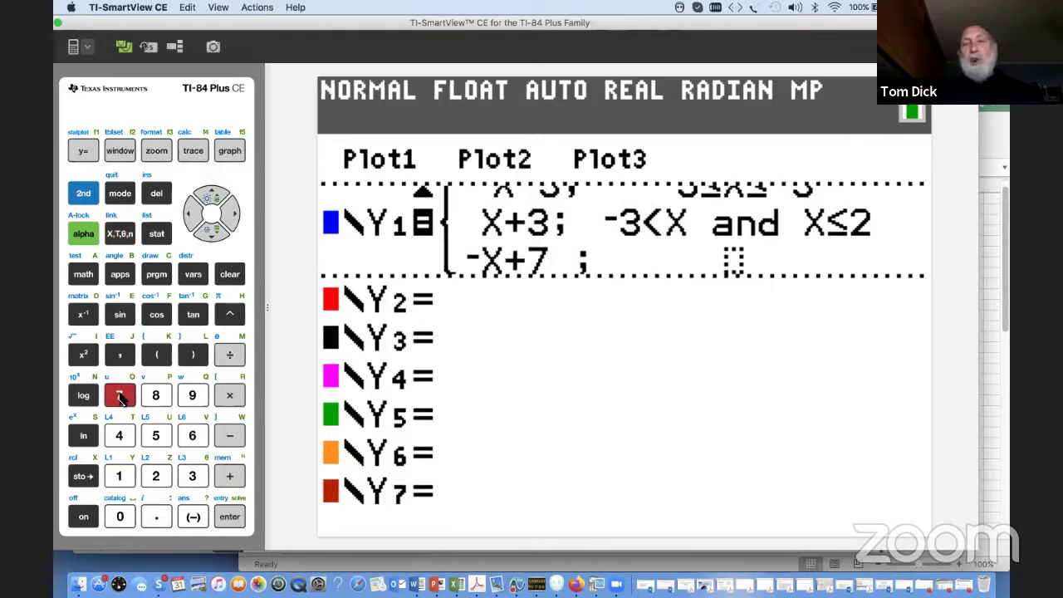
Insert the compound condition template "<X and X≤" as the condition of Y1's third piece.
click(232, 216)
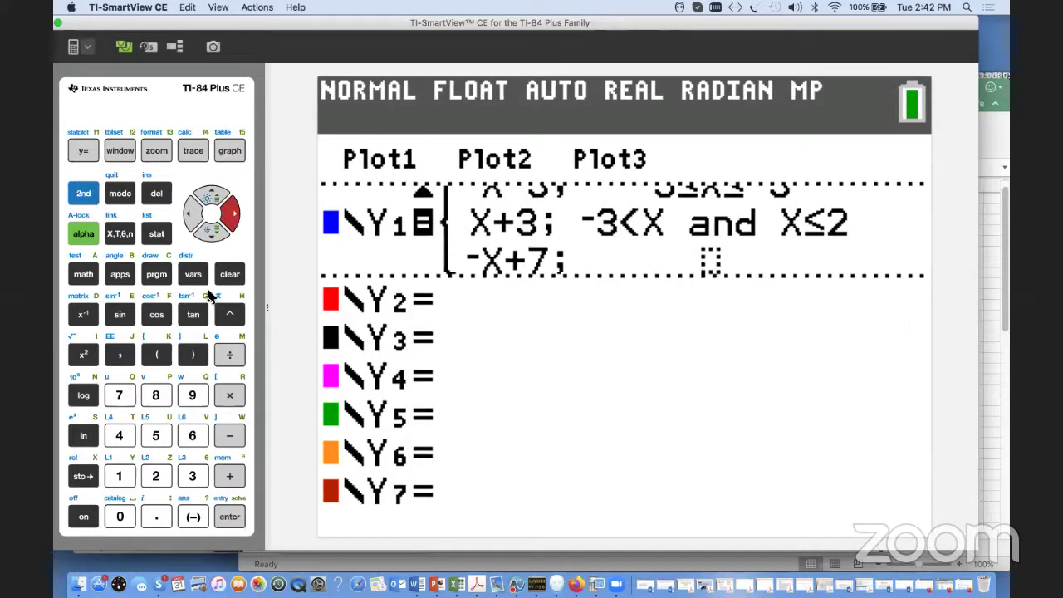
click(82, 198)
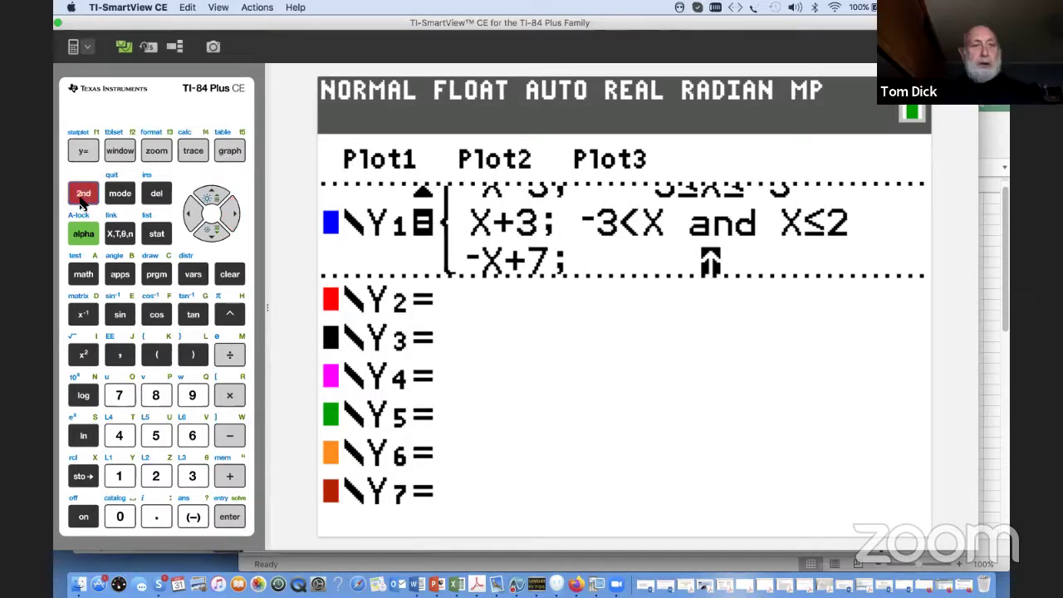
click(77, 274)
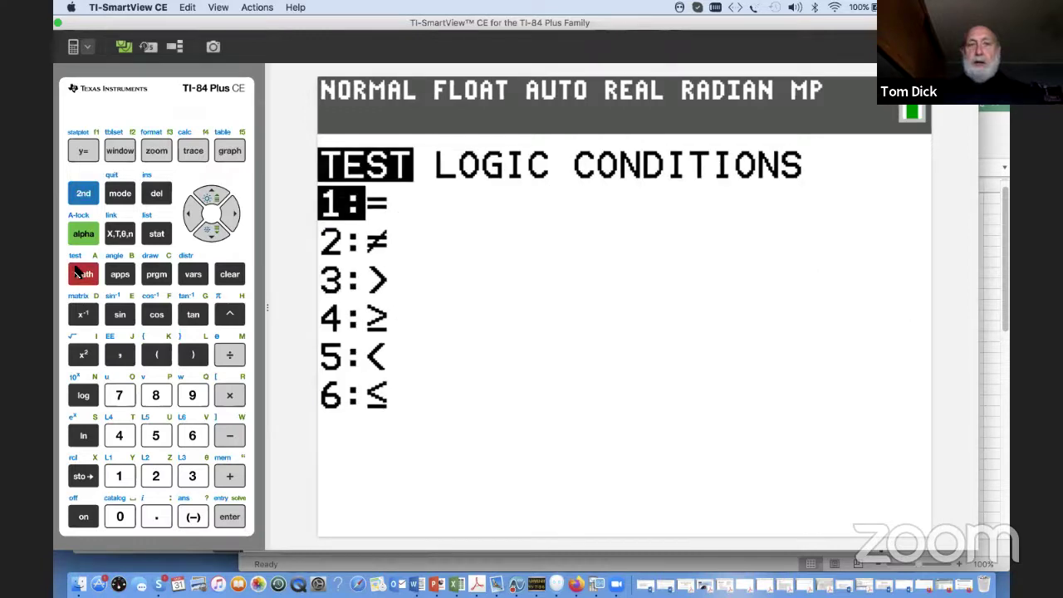
click(230, 217)
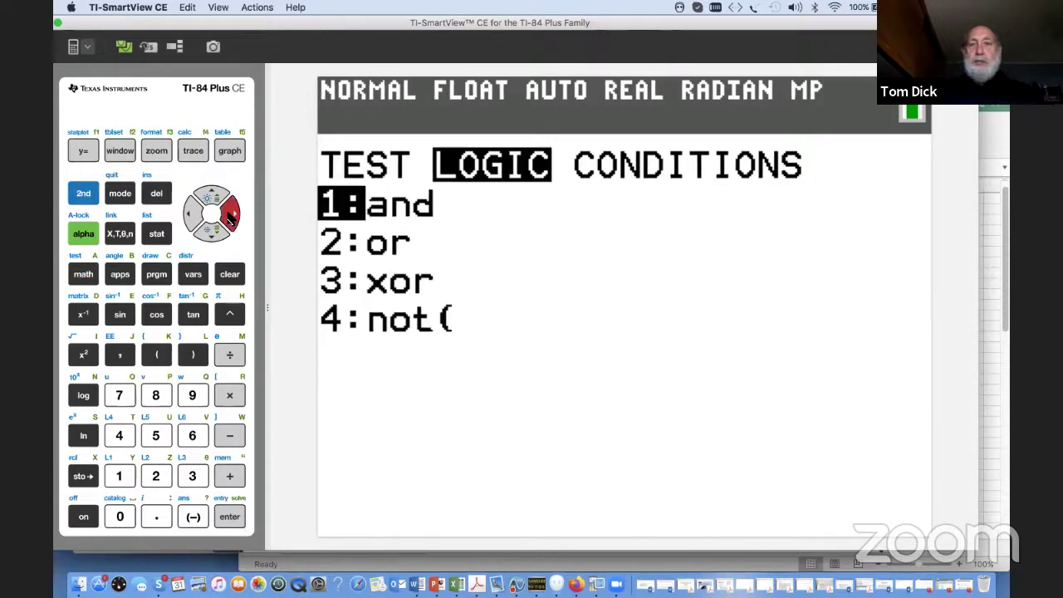
click(230, 217)
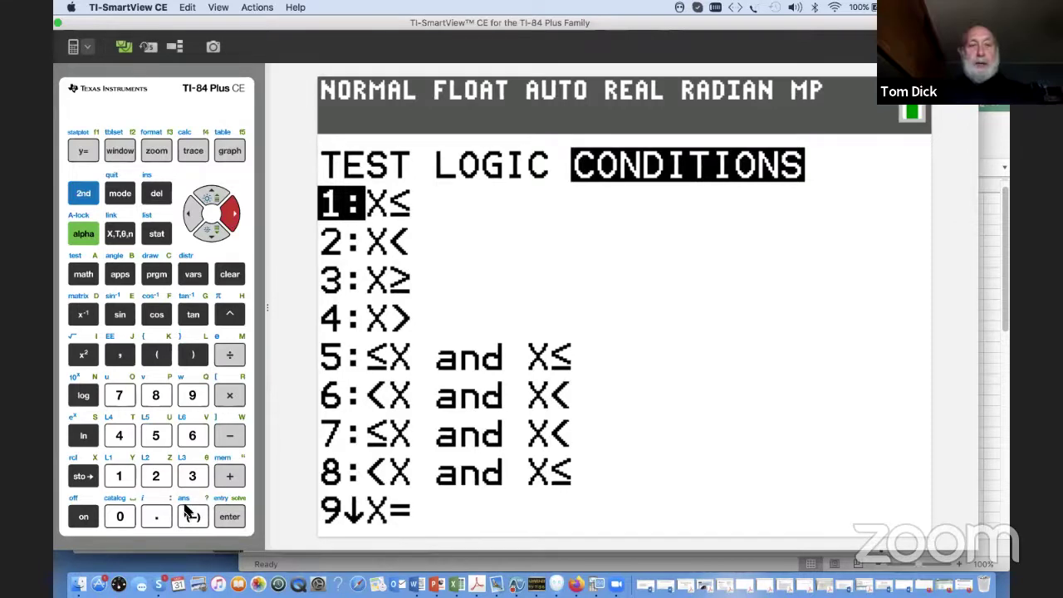
click(156, 397)
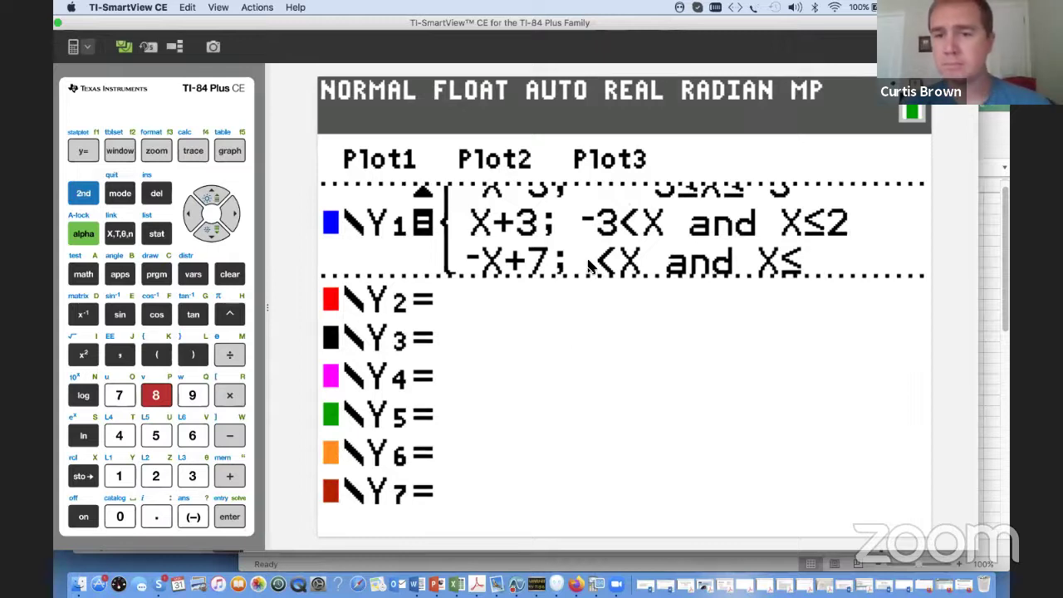
Fill in the bounds of the third piece's condition so it reads 2<X and X≤5.
key(Left)
key(Left)
key(Left)
key(Left)
key(Left)
key(Left)
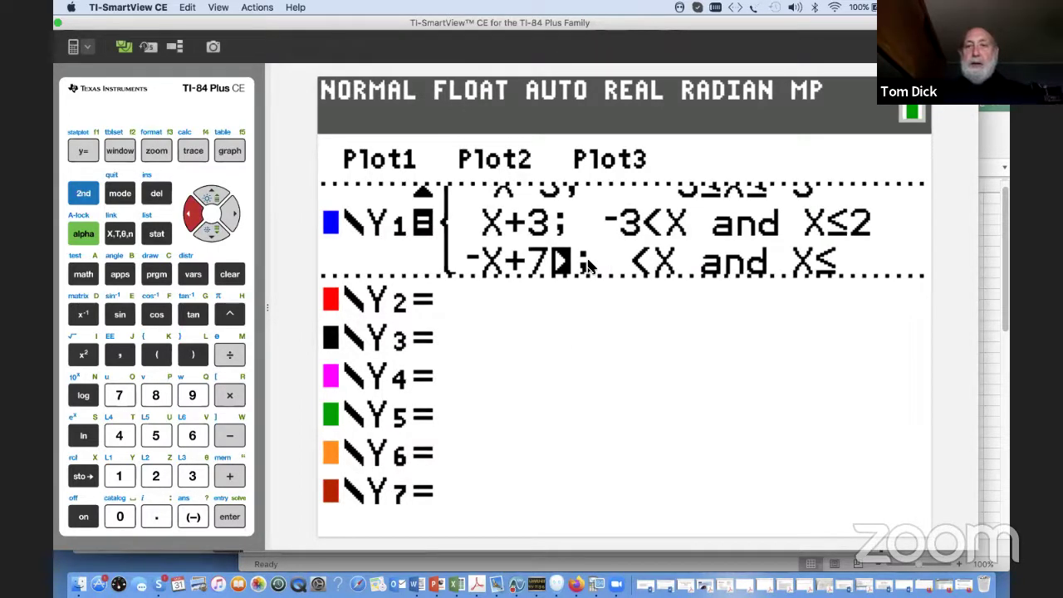
key(Right)
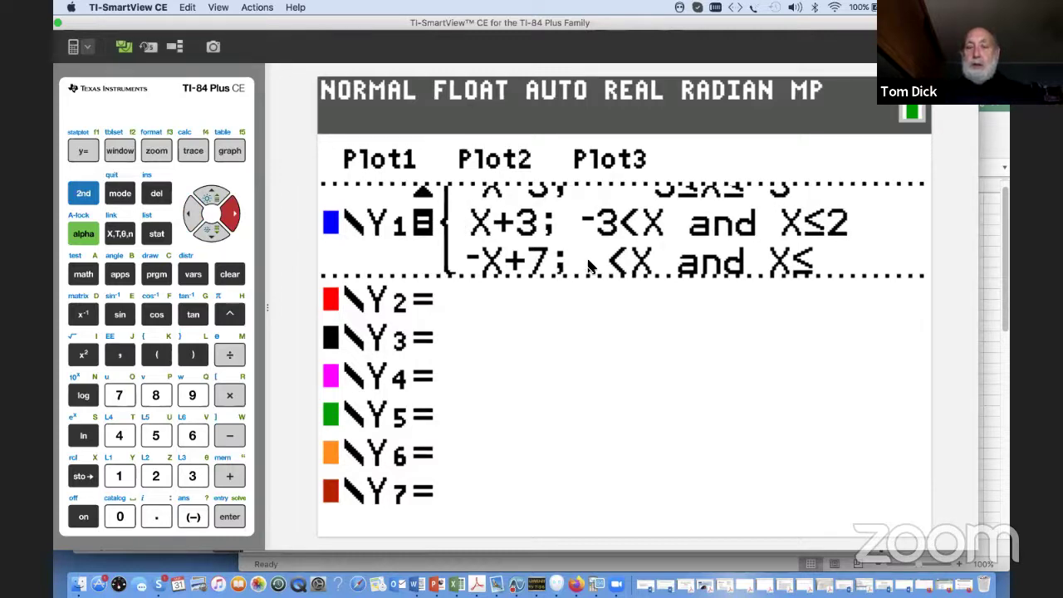
click(84, 193)
click(156, 193)
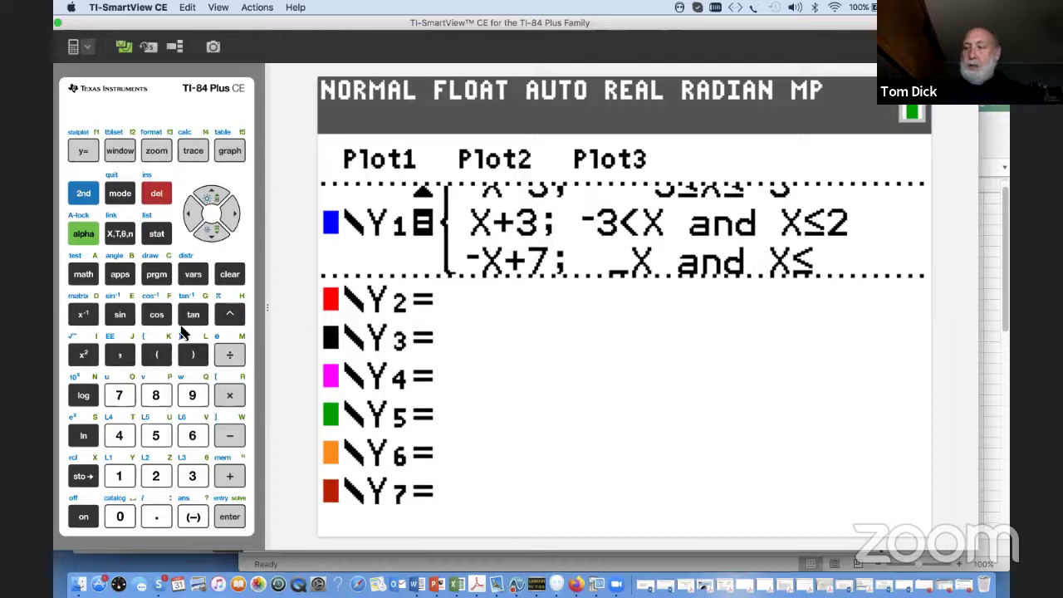
click(156, 476)
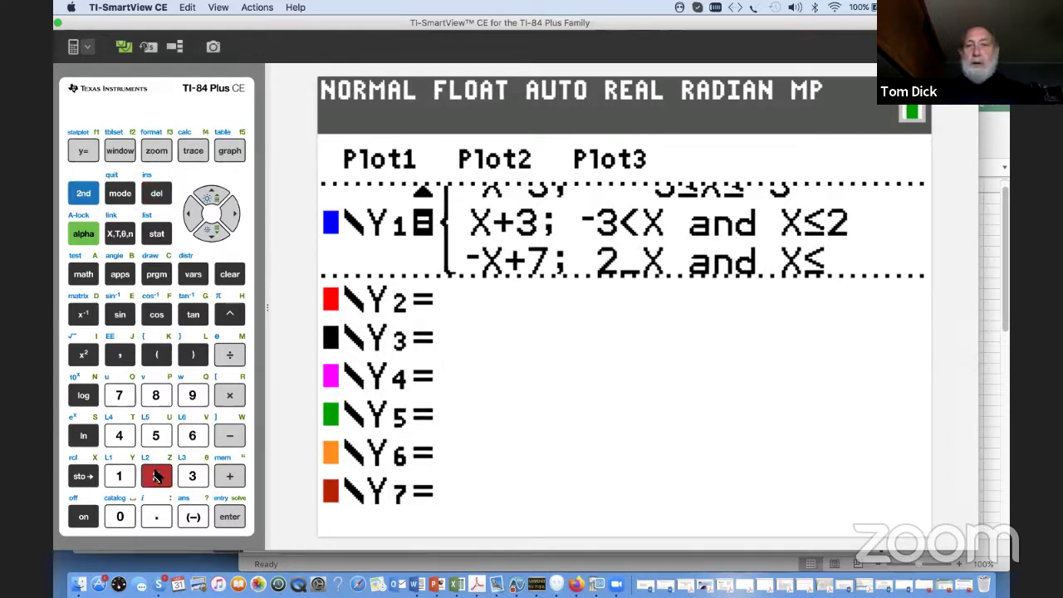
click(234, 220)
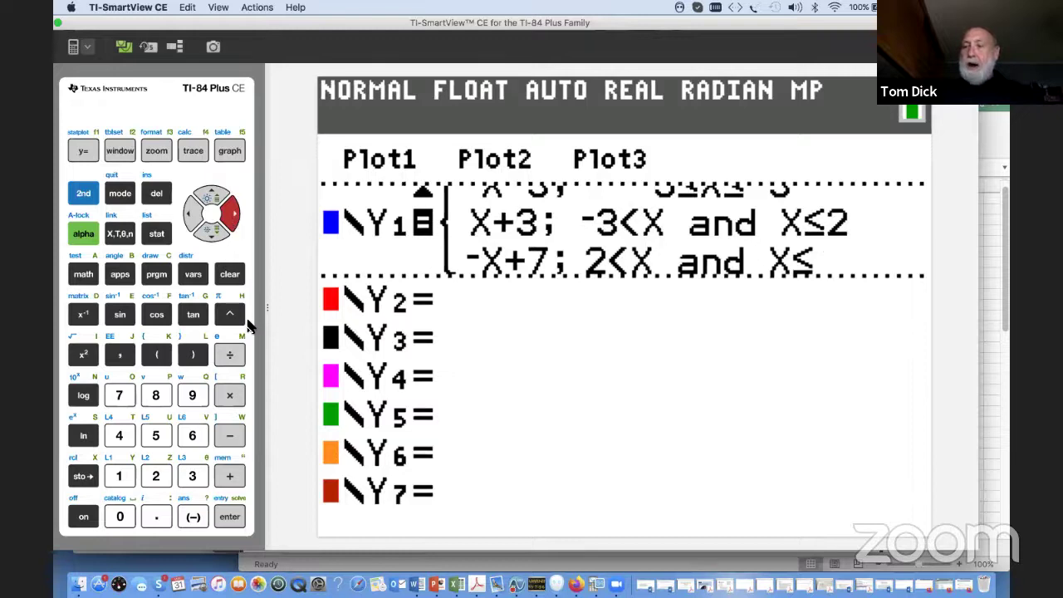
click(154, 442)
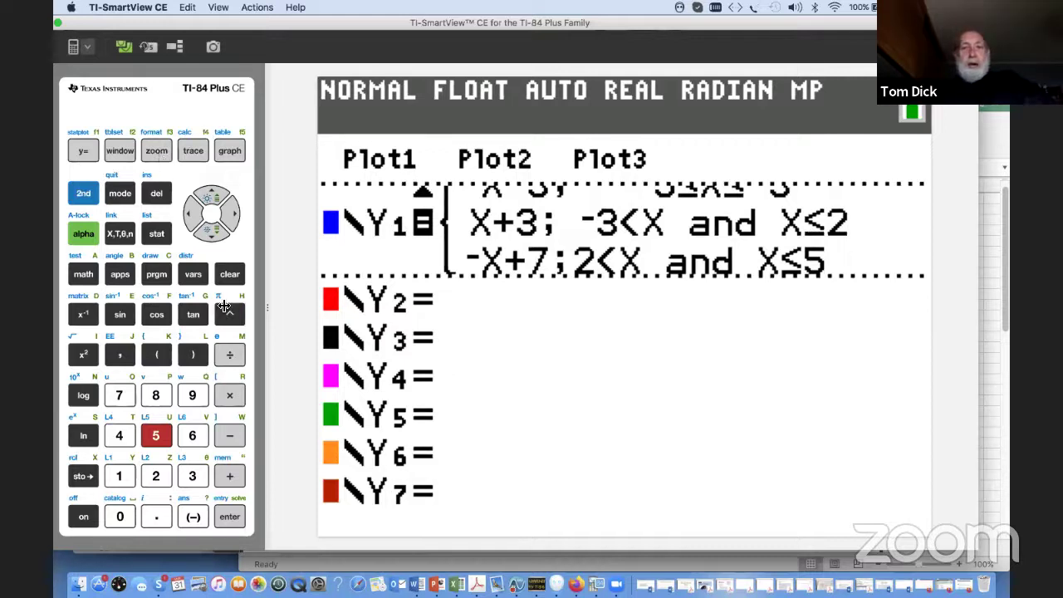
click(229, 516)
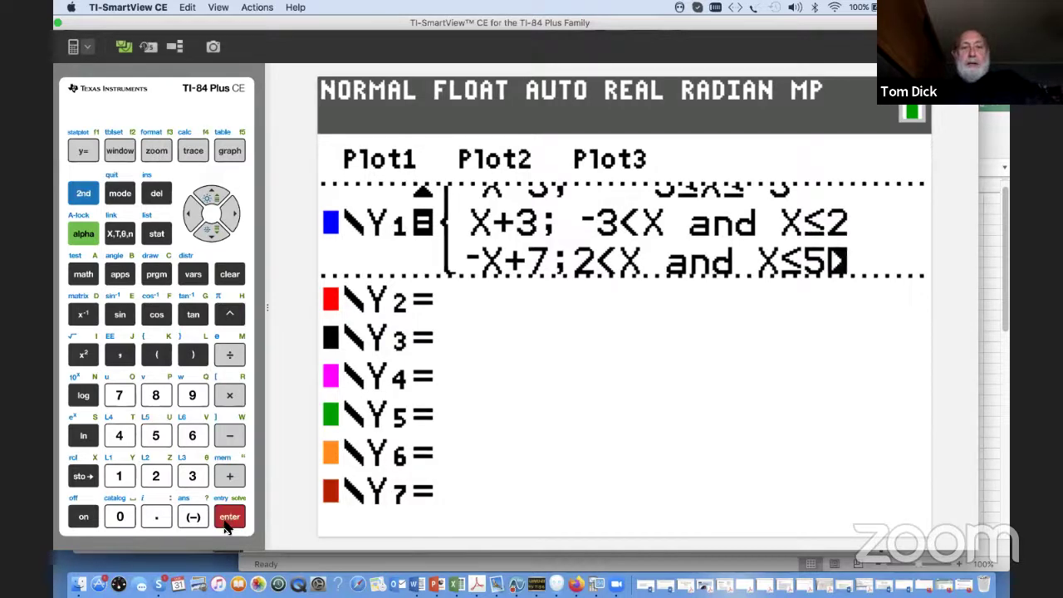
Graph Y1 in the ZDecimal viewing window.
click(157, 151)
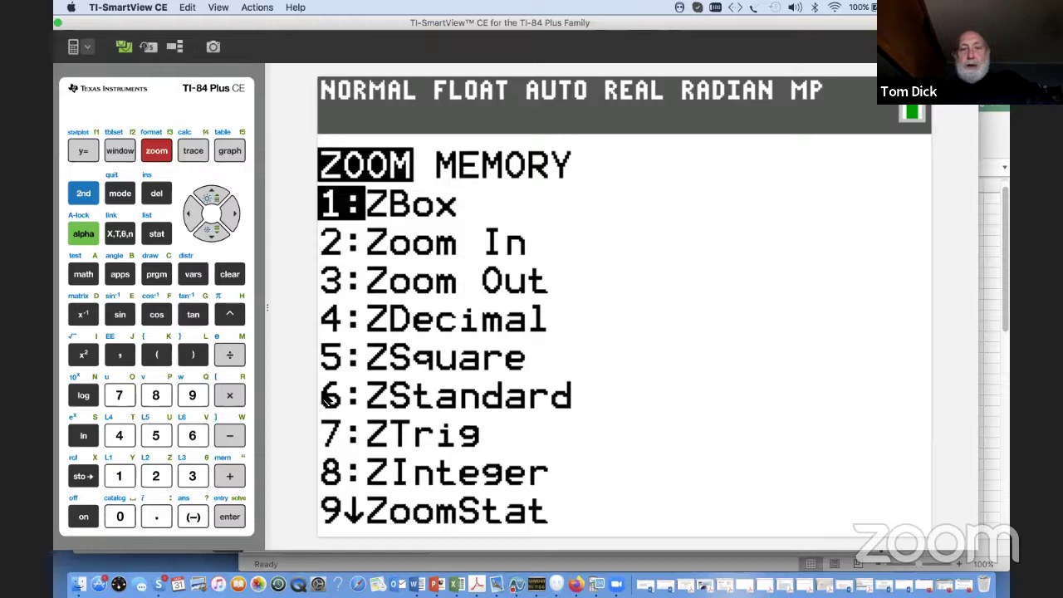
click(121, 436)
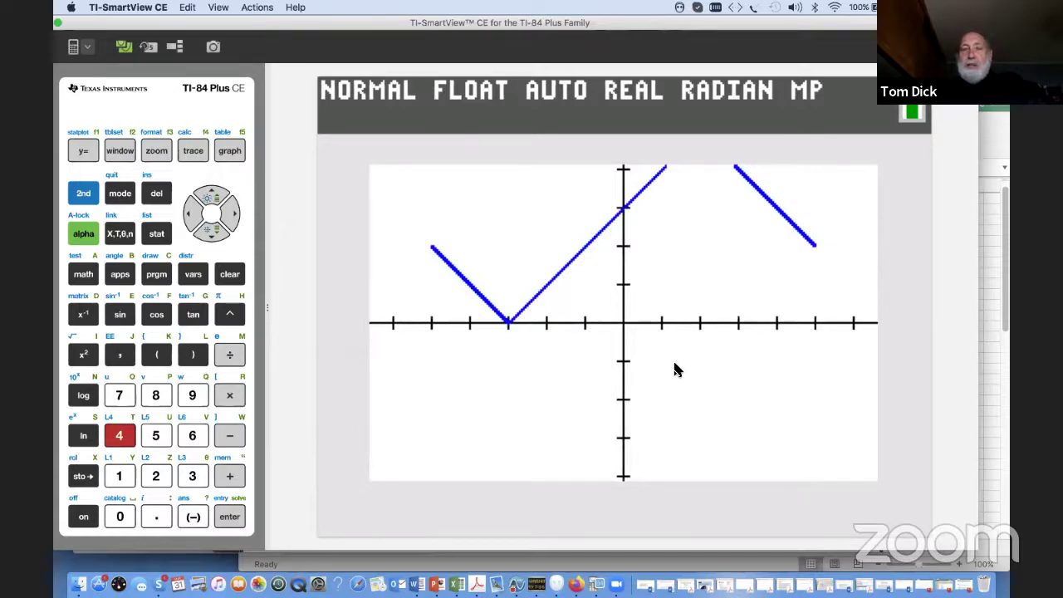
Set the graph window's Ymin to −2.1.
click(113, 149)
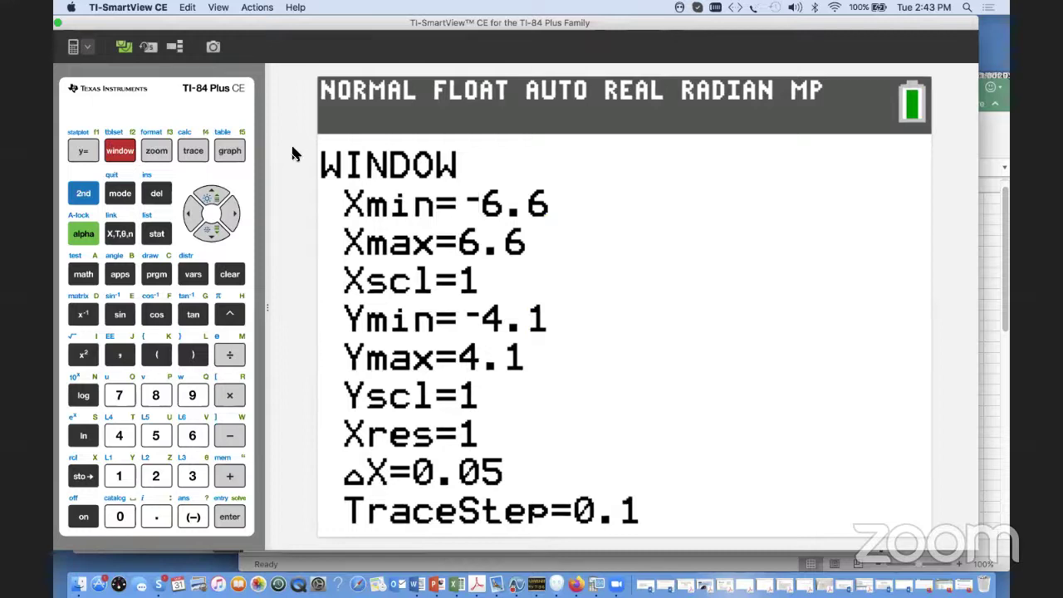
click(215, 236)
click(212, 236)
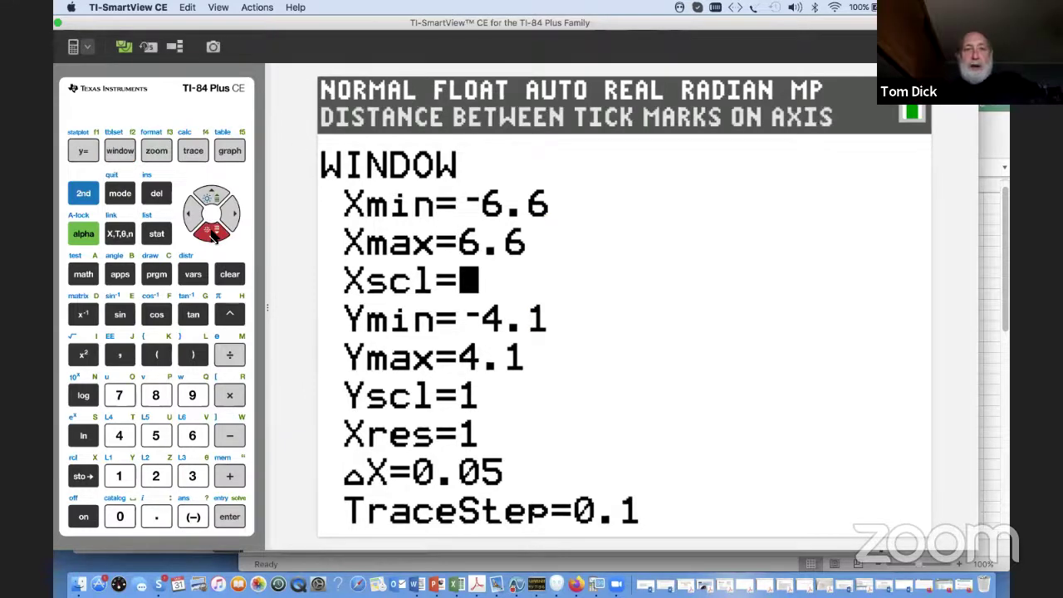
click(212, 236)
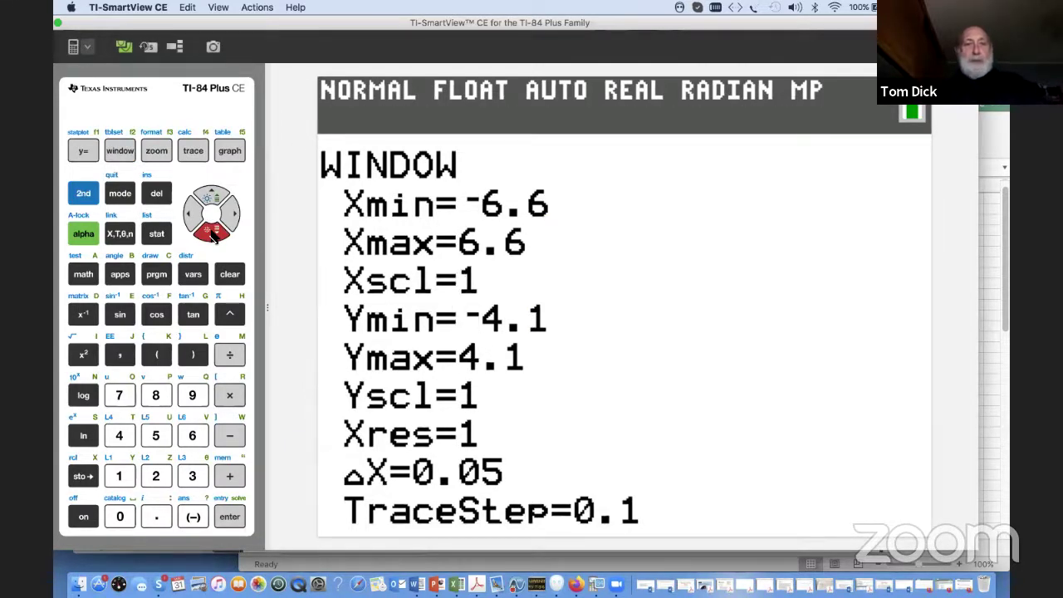
click(197, 513)
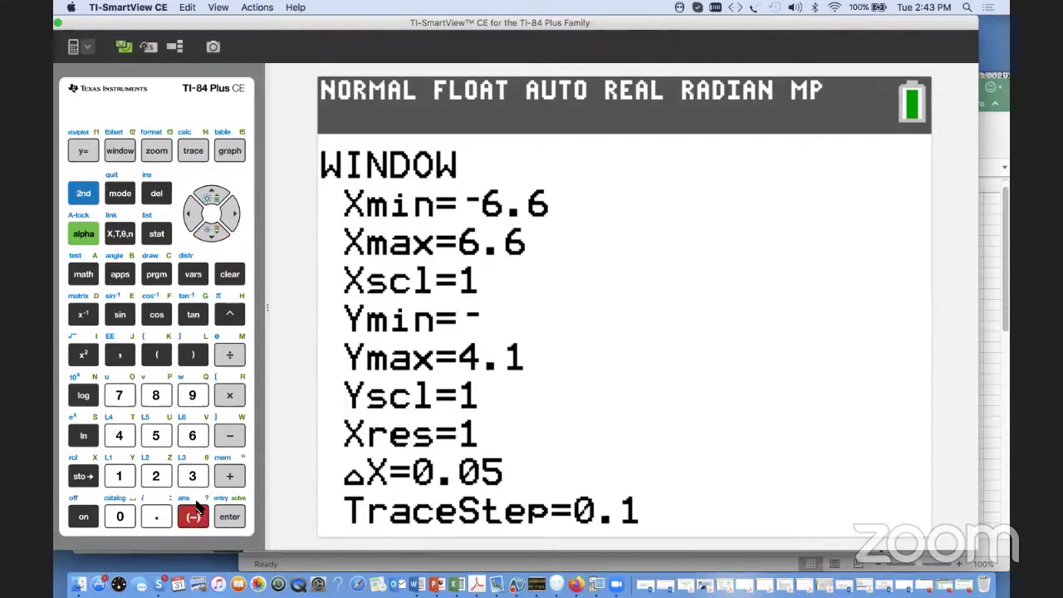
click(155, 475)
click(155, 516)
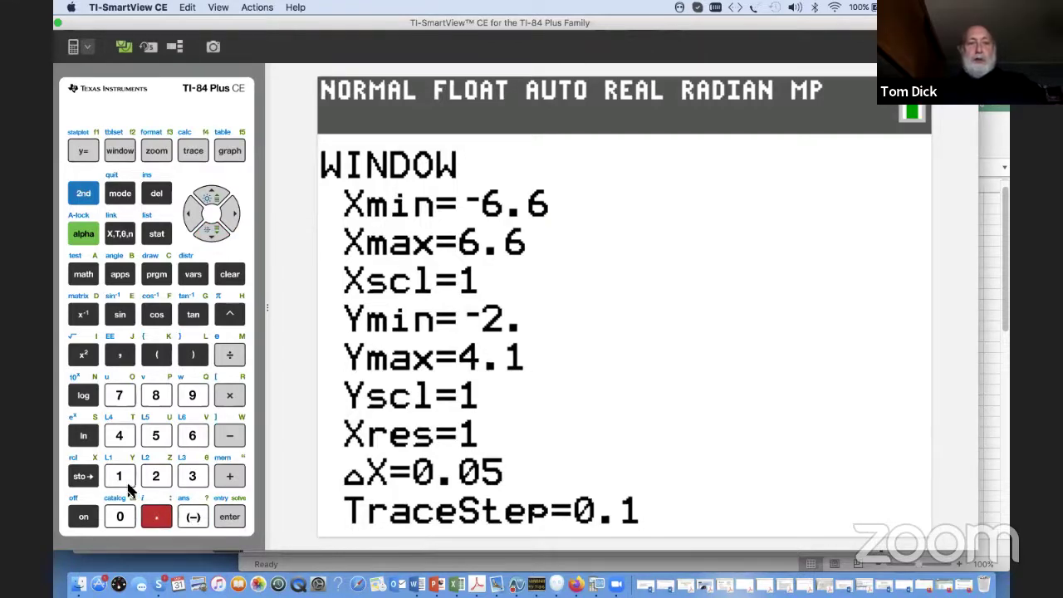
click(123, 479)
click(229, 517)
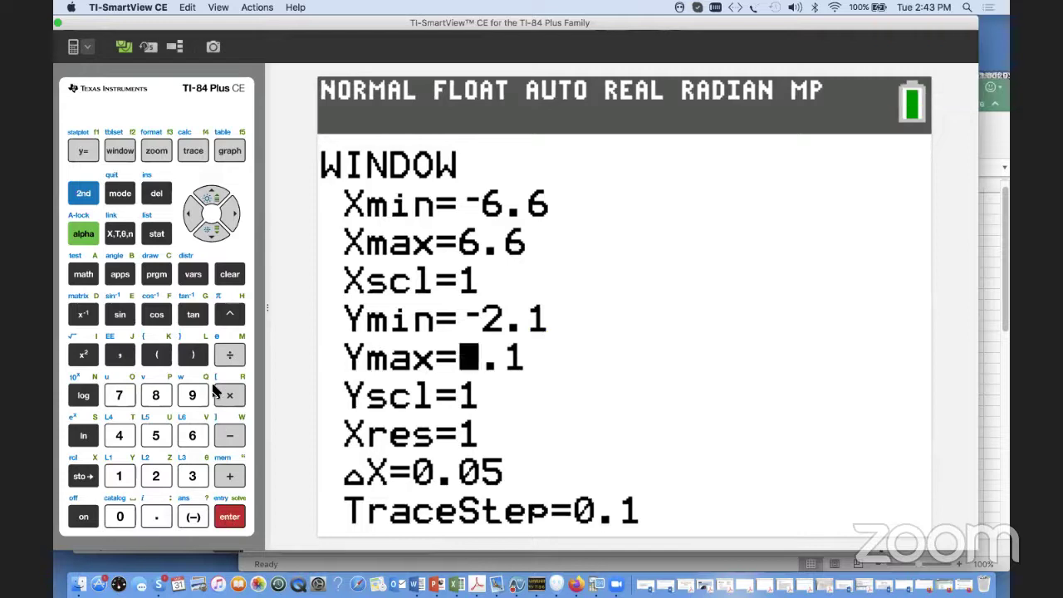
Set the graph window's Ymax to 6.1 and redraw the graph of Y1.
click(193, 434)
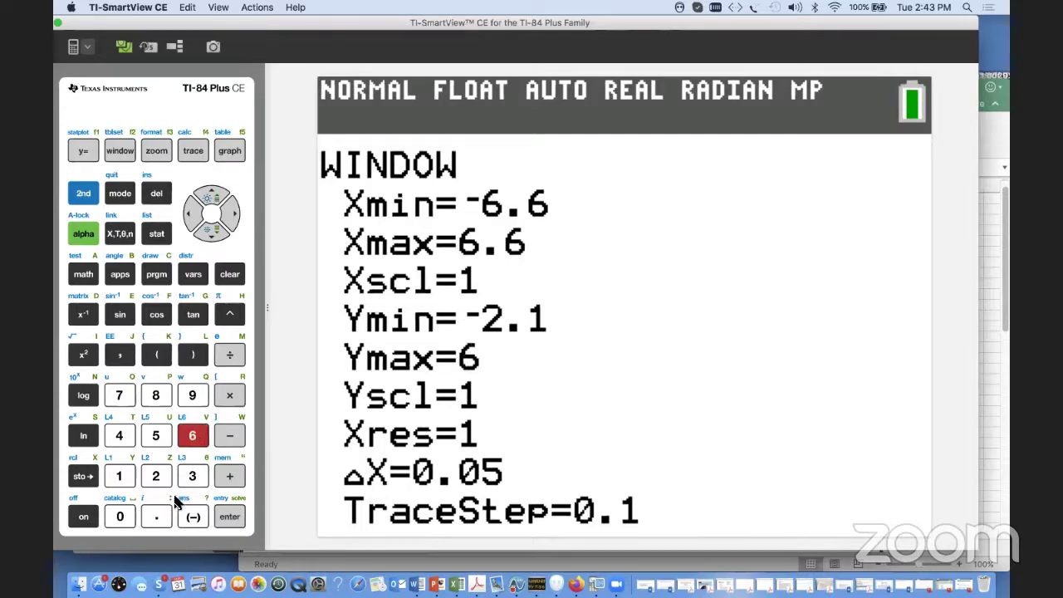
click(156, 515)
click(127, 485)
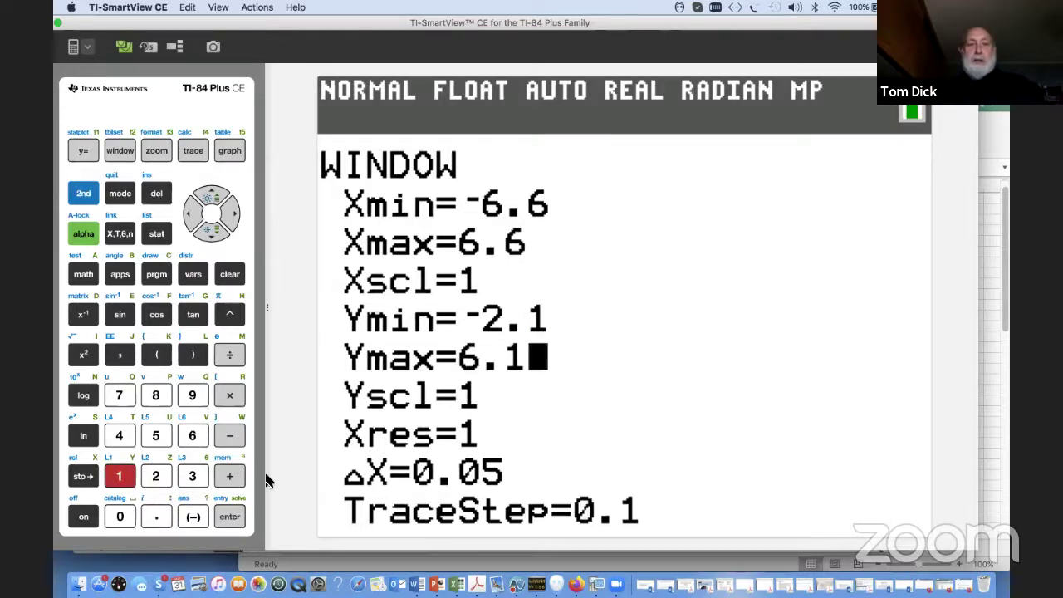
click(235, 515)
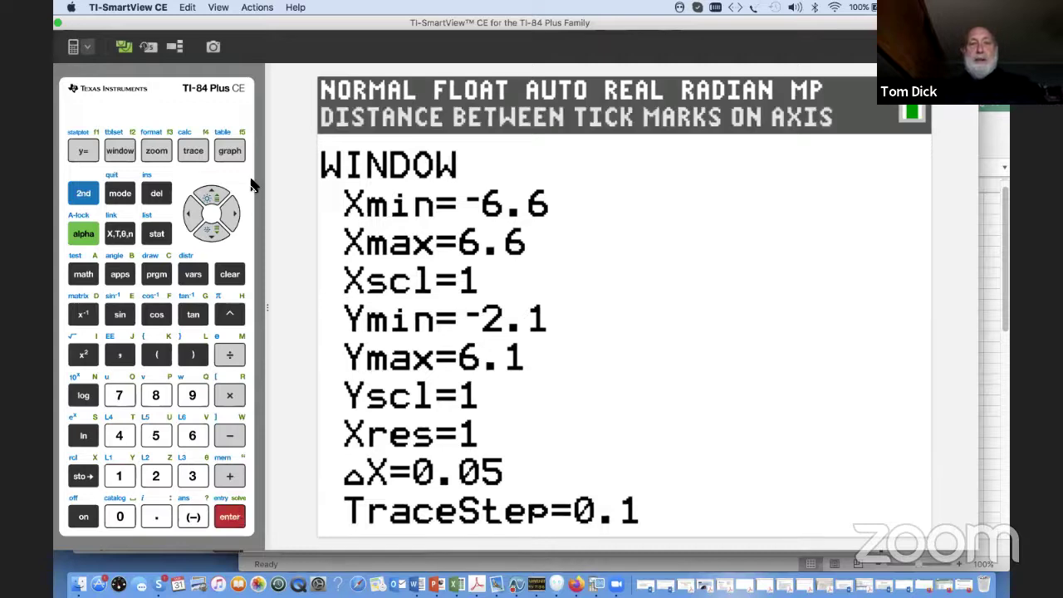
click(231, 156)
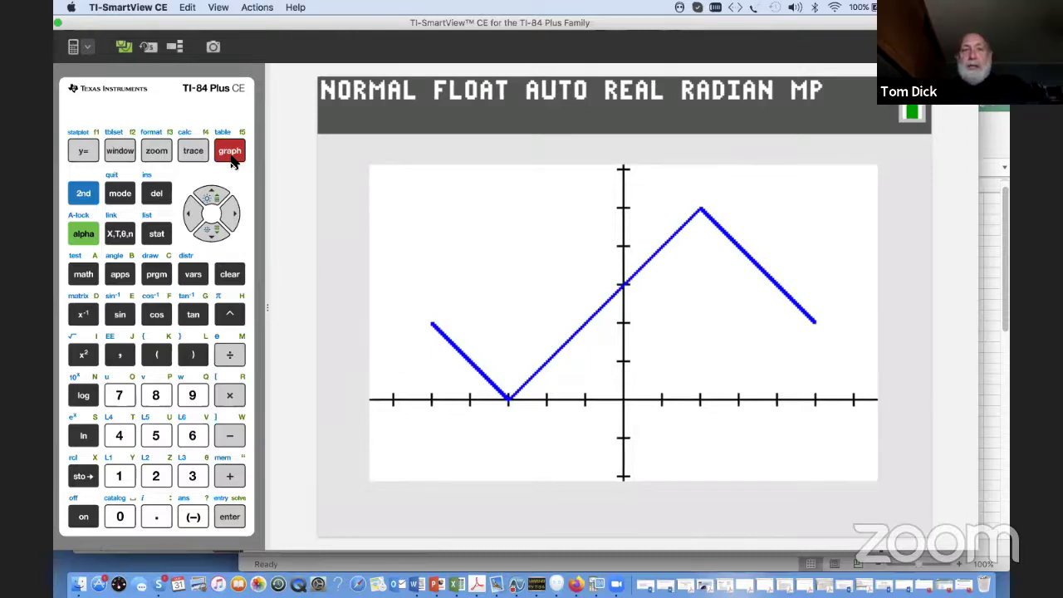
Enter the function variable Y1 as the start of Y2's expression.
click(84, 150)
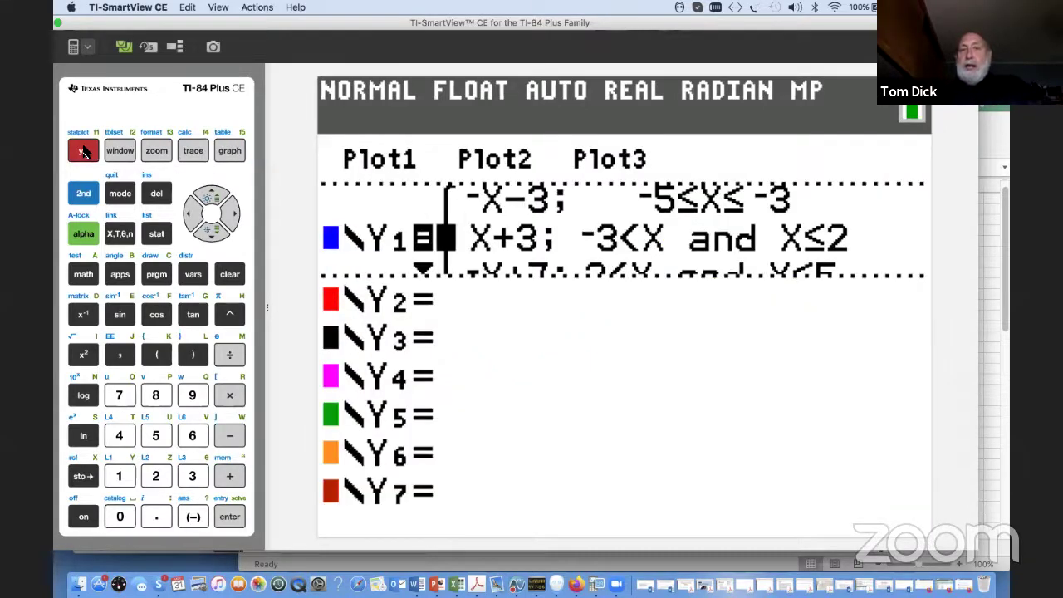
click(214, 234)
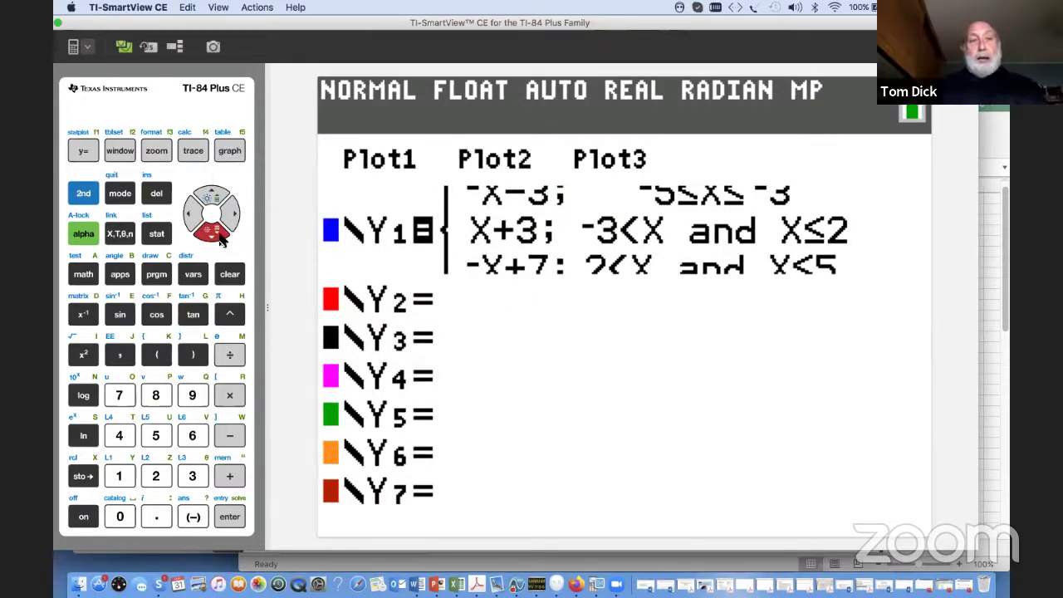
click(194, 274)
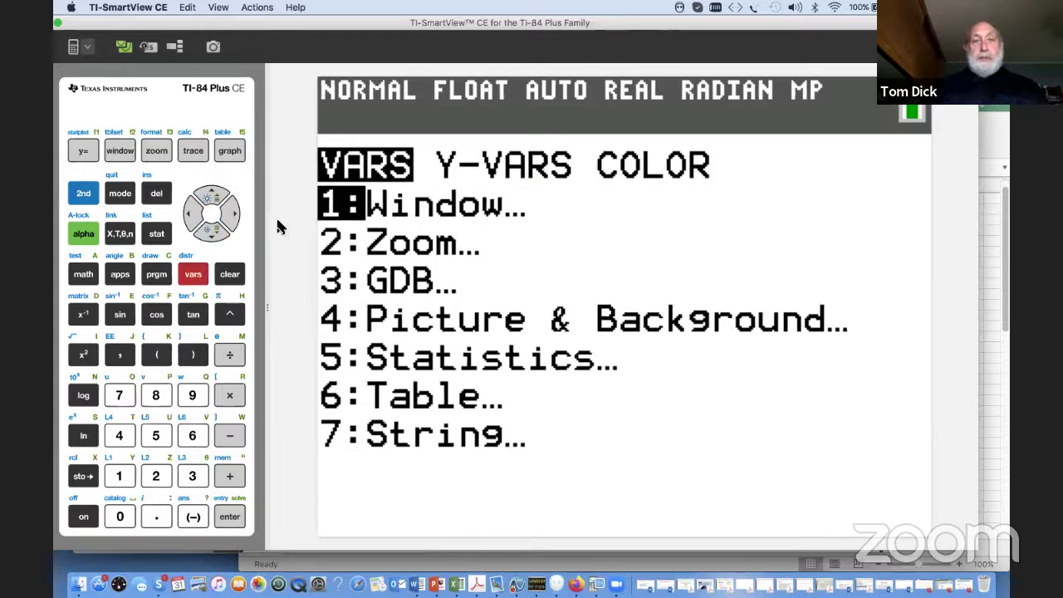
click(233, 214)
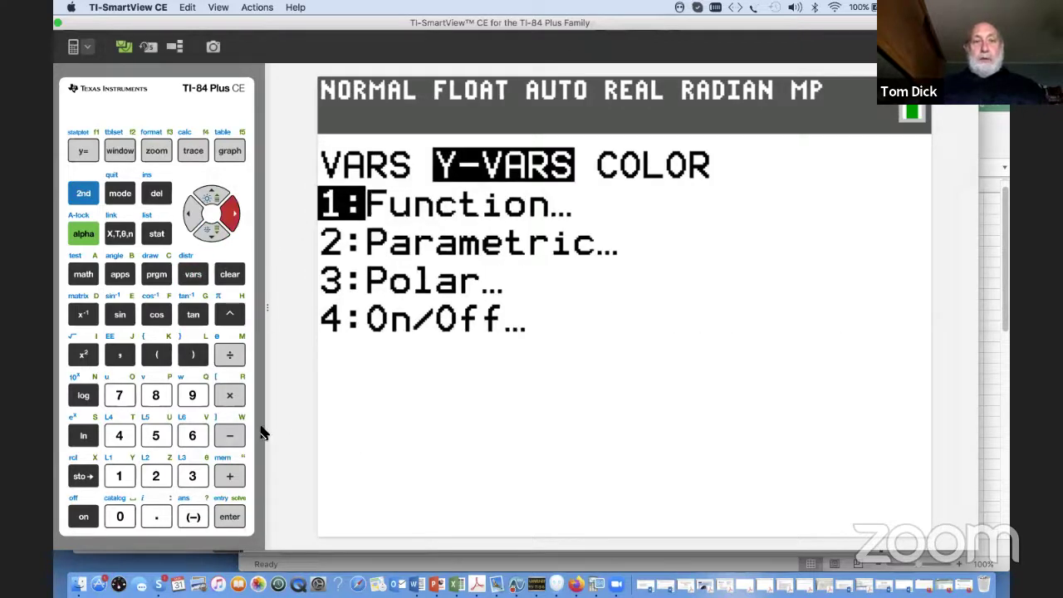
click(230, 517)
click(232, 518)
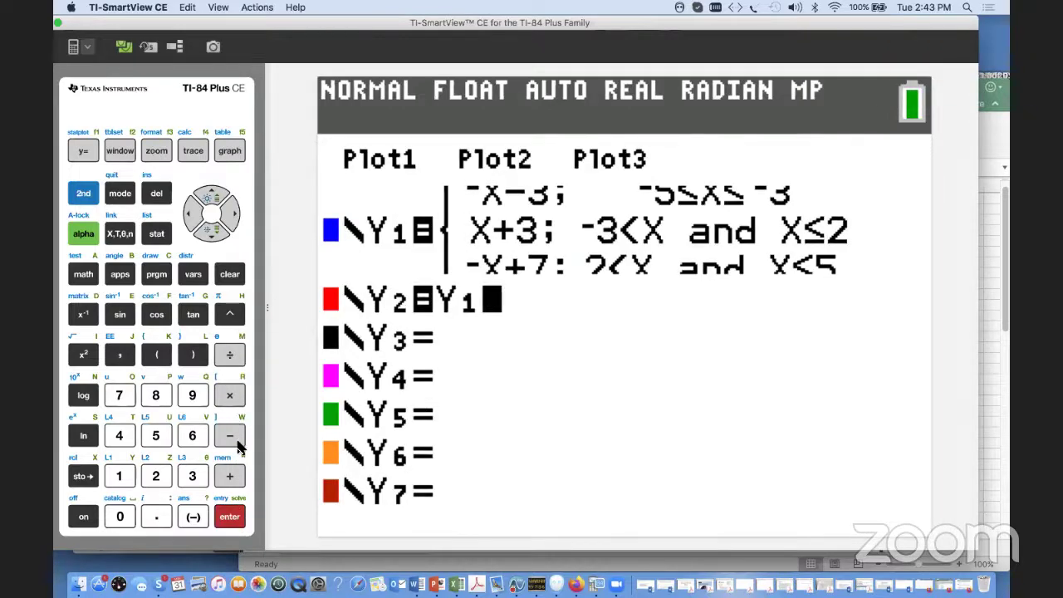
Complete Y2 as Y1*e^X and graph it together with Y1.
click(229, 396)
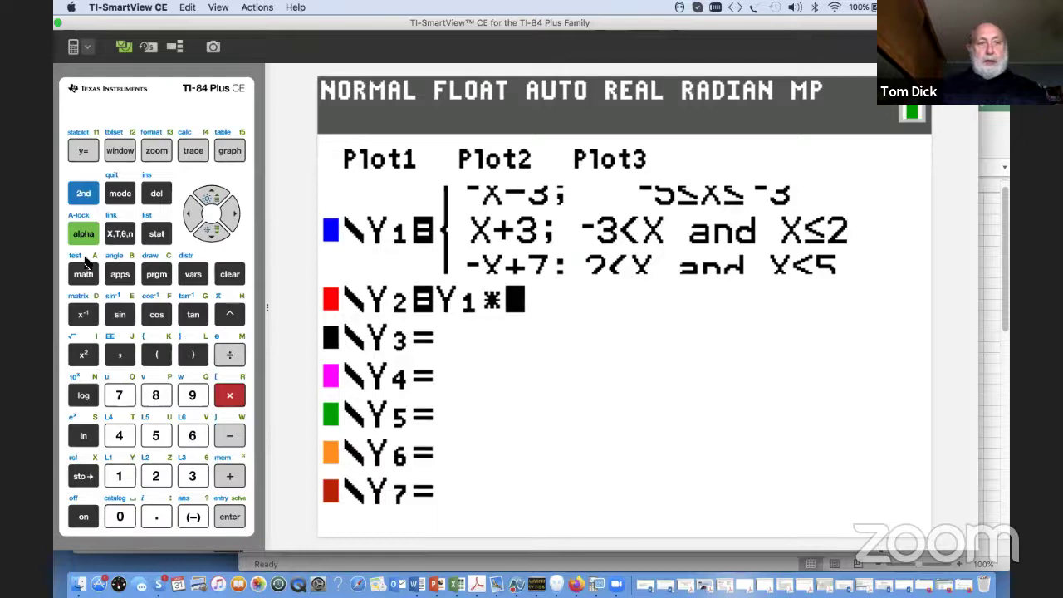
click(84, 445)
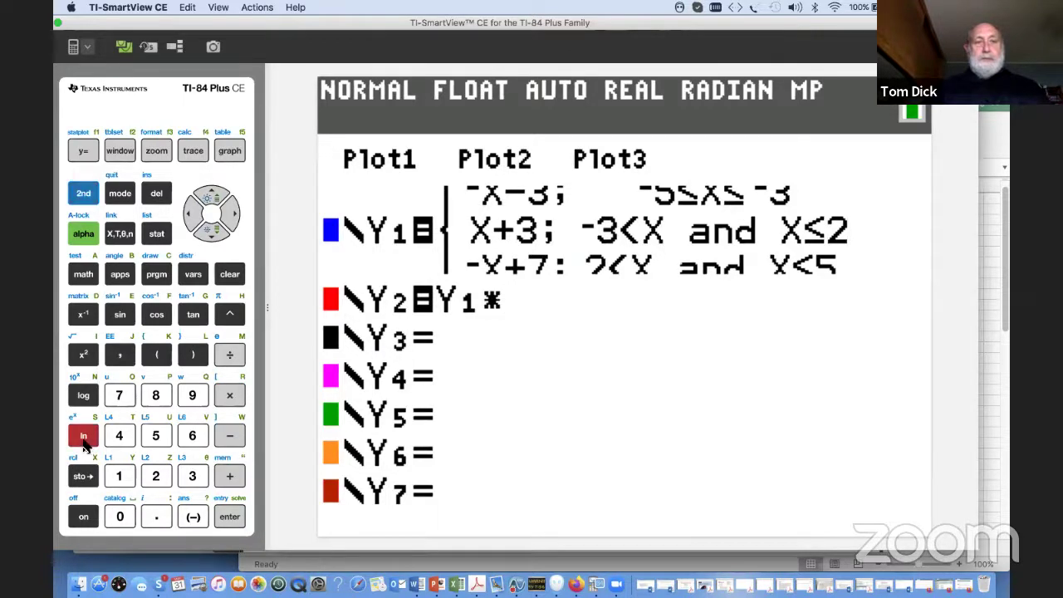
click(122, 233)
click(233, 521)
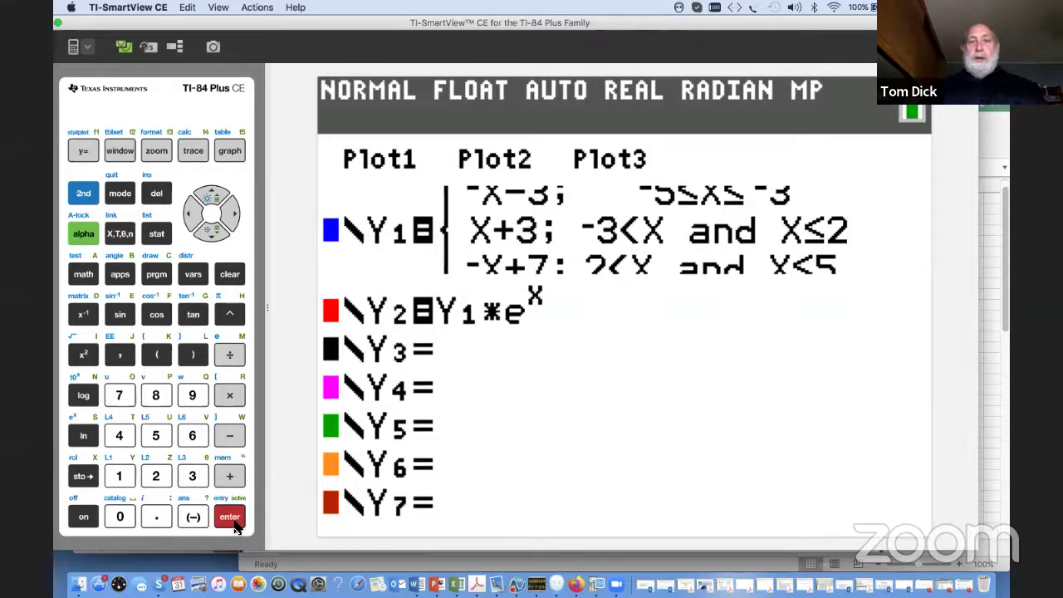
click(232, 152)
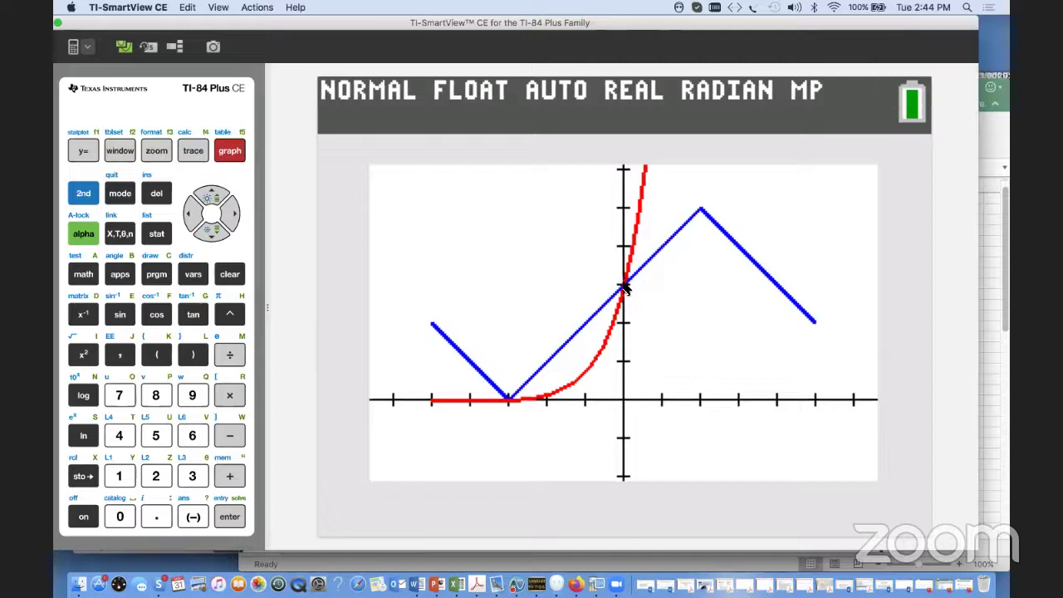
Return to the home screen and clear its calculation history.
click(85, 194)
click(121, 196)
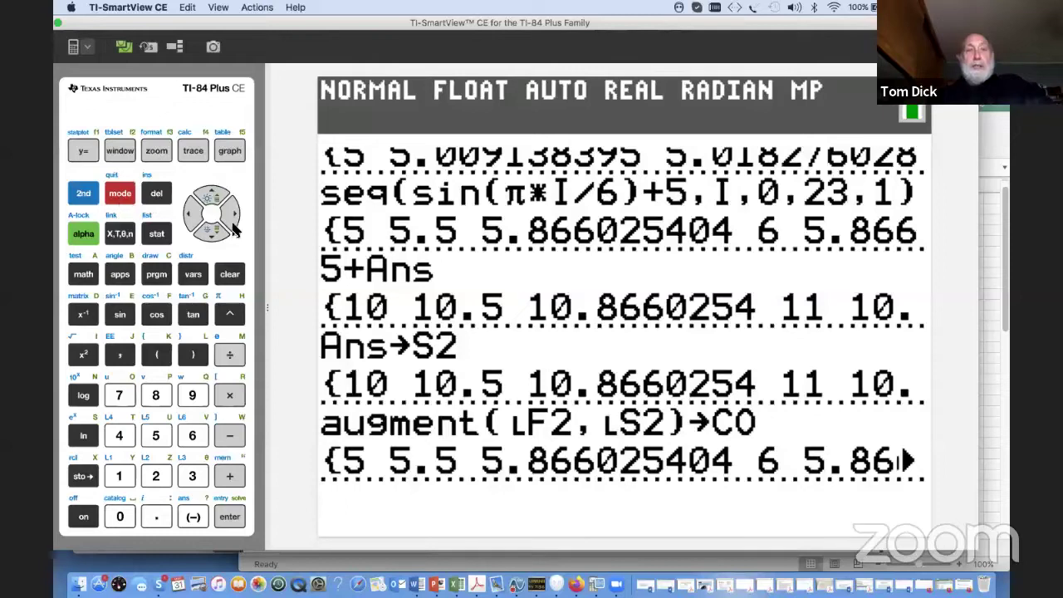
click(229, 274)
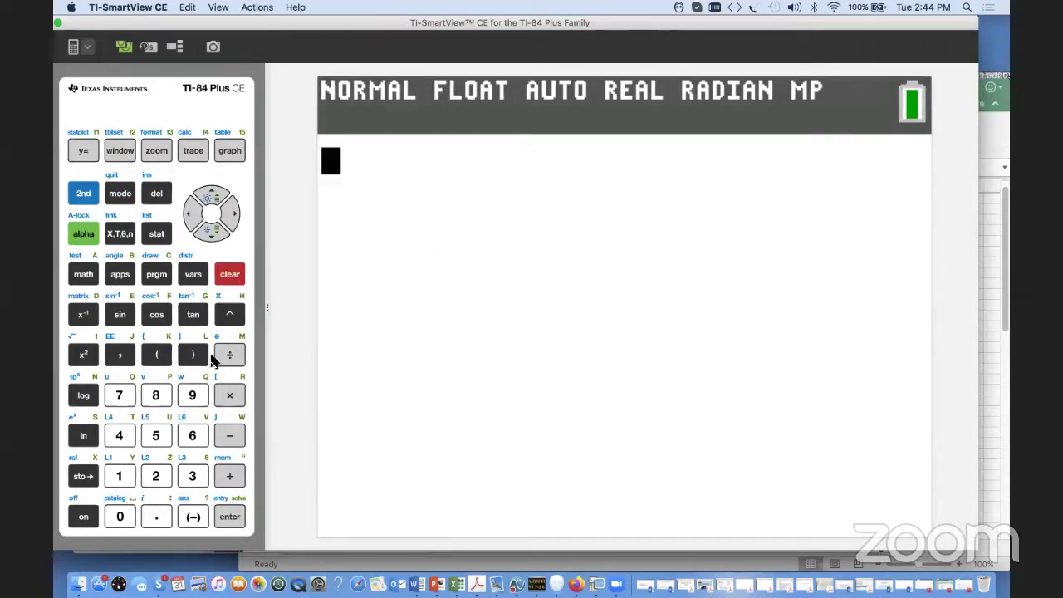
Insert the fnInt( definite integral template on the home screen.
click(83, 276)
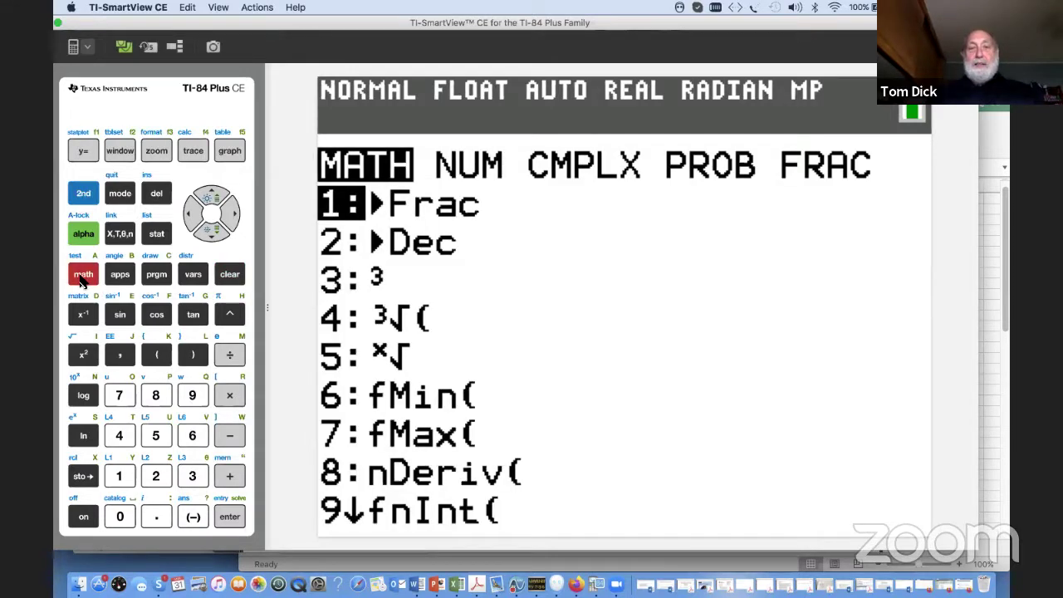
click(210, 237)
click(210, 236)
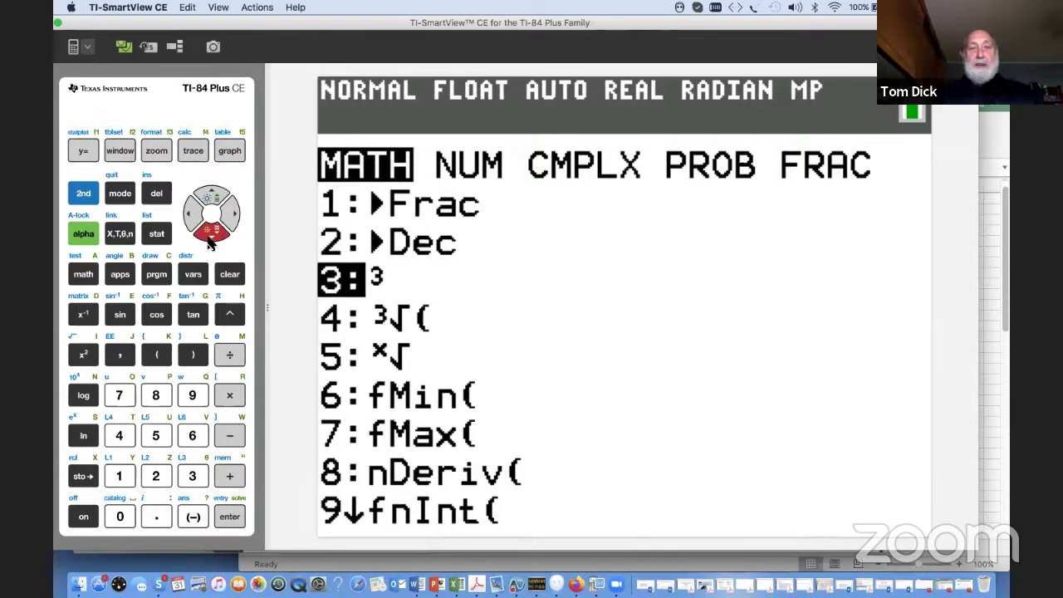
click(210, 236)
click(210, 237)
click(210, 237)
click(210, 236)
click(210, 236)
click(210, 237)
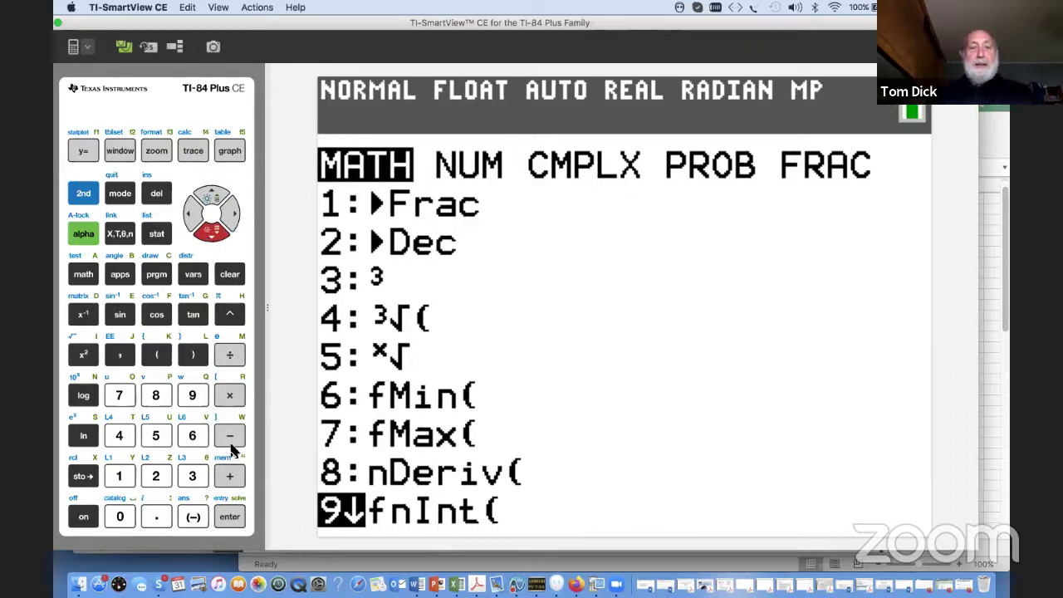
click(229, 516)
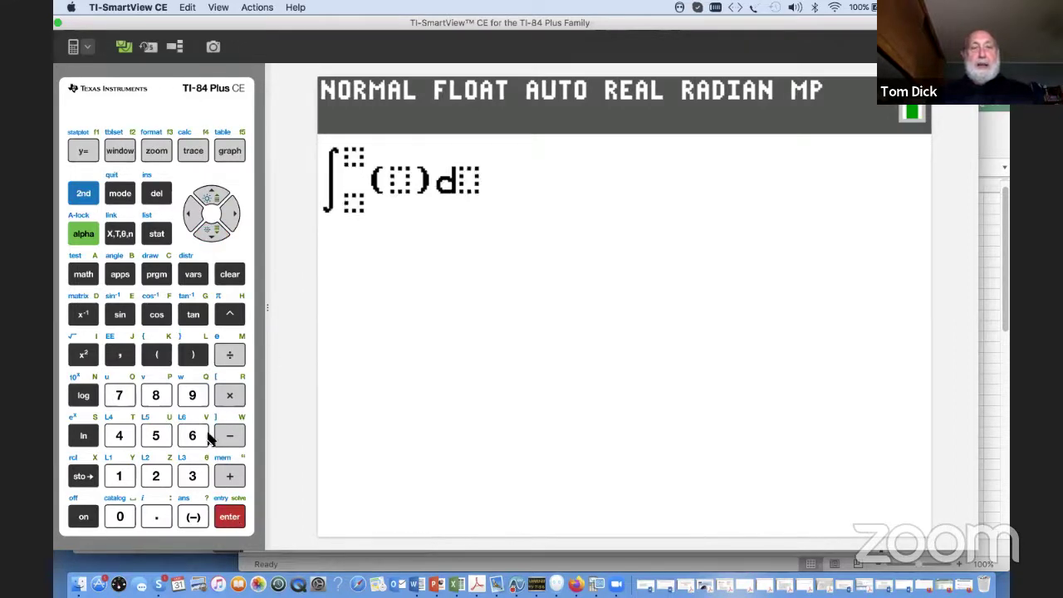
Set the integral's lower limit to 0 and its upper limit to −2.
click(122, 518)
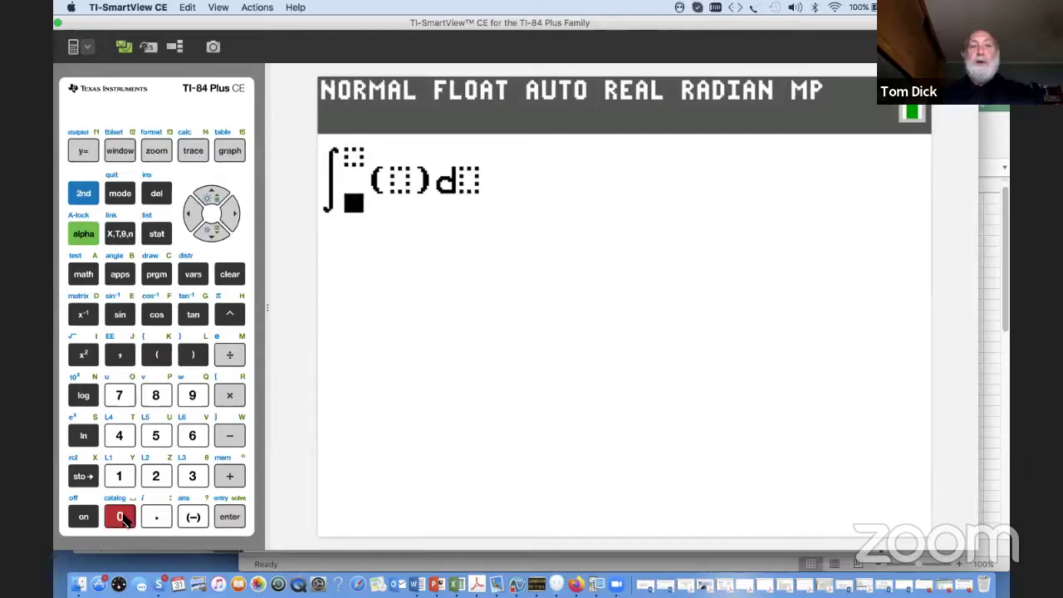
click(214, 198)
click(194, 517)
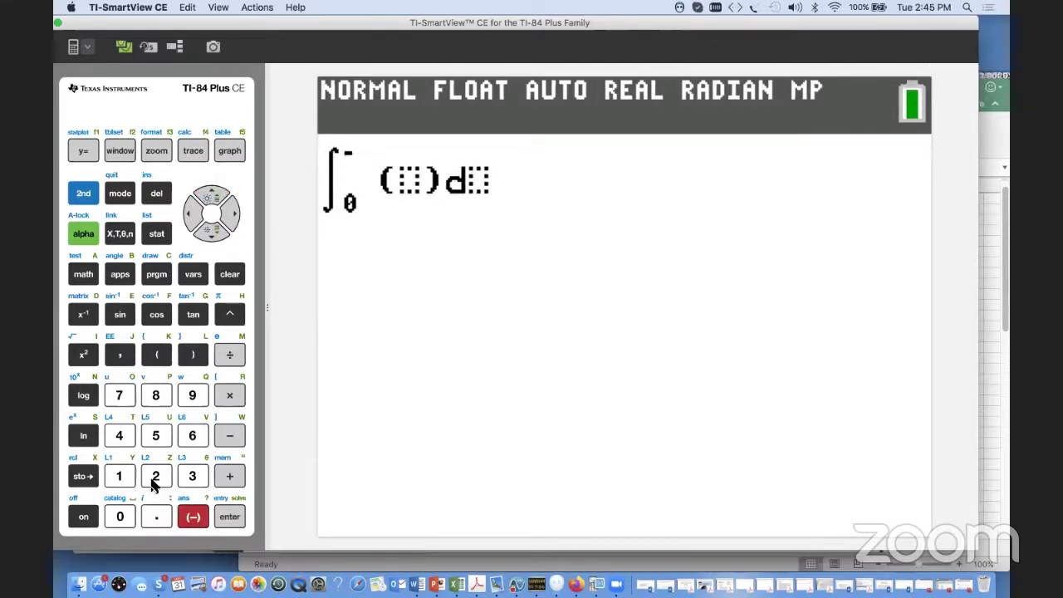
click(155, 476)
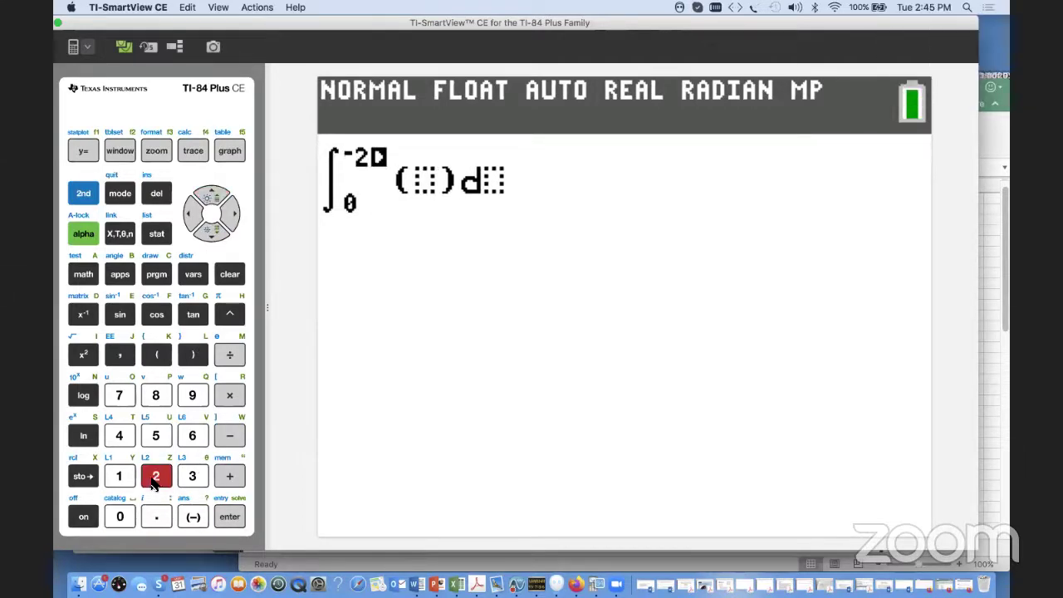
Enter the function variable Y2 as the integrand of the definite integral.
click(231, 217)
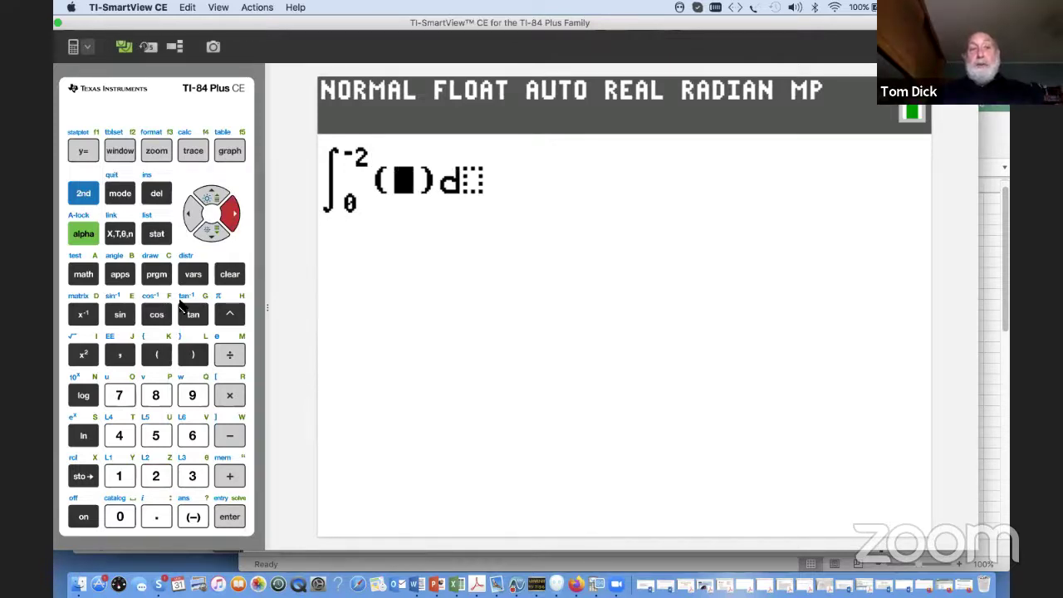
click(196, 277)
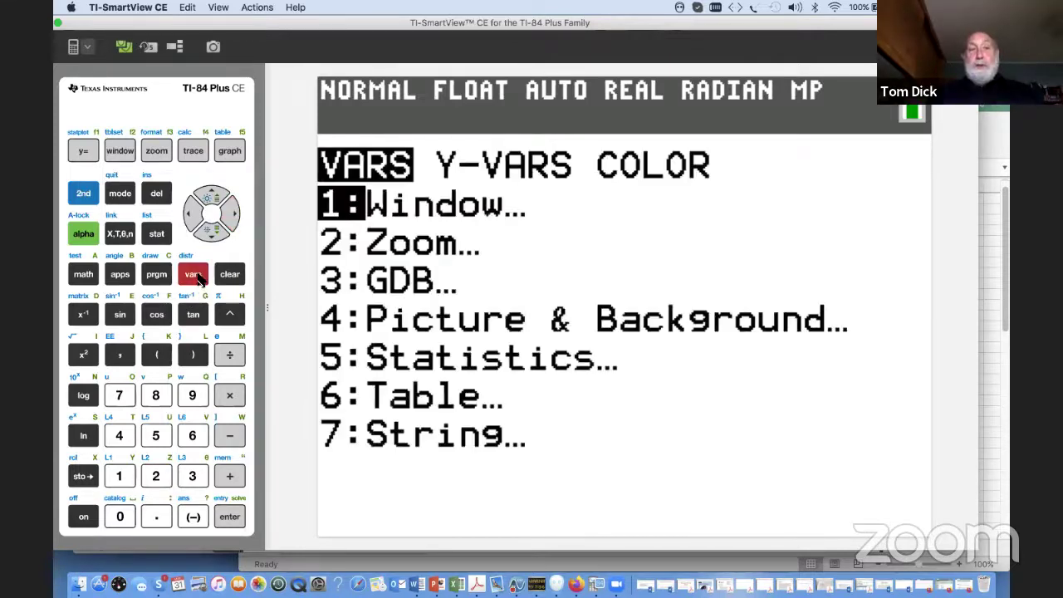
click(235, 218)
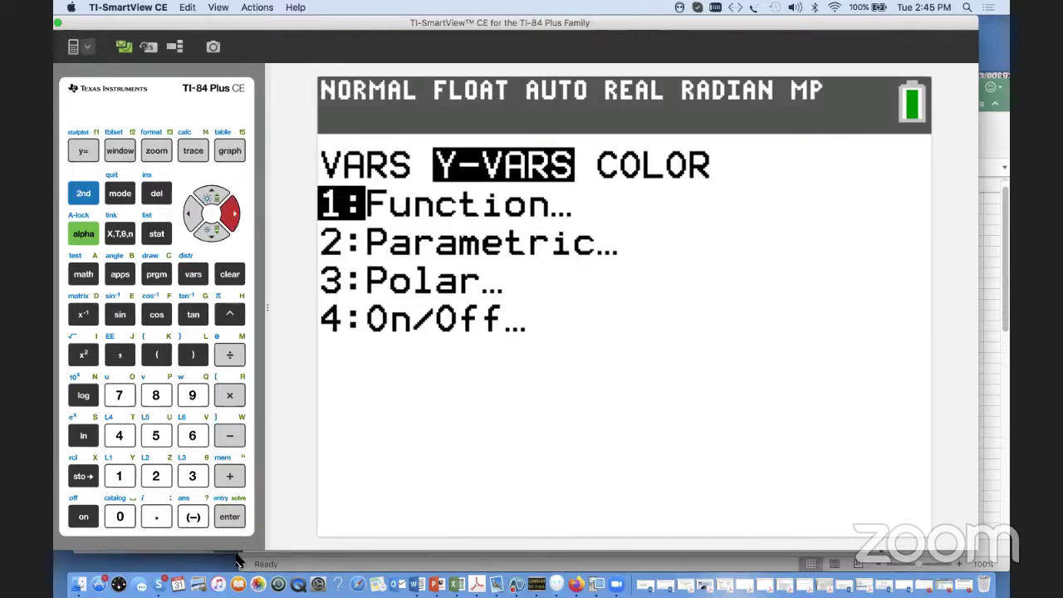
click(224, 519)
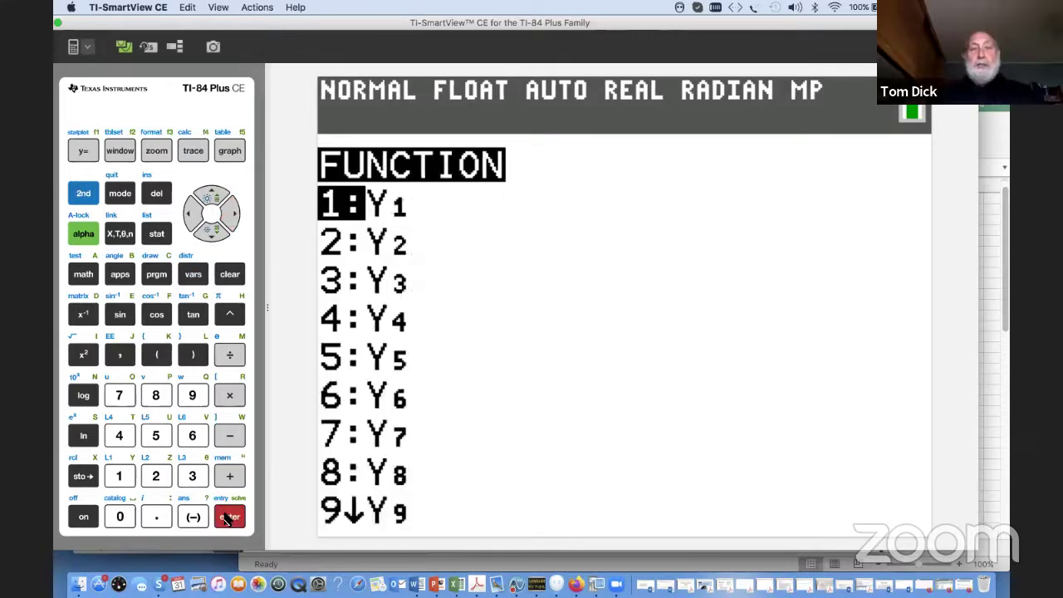
click(213, 231)
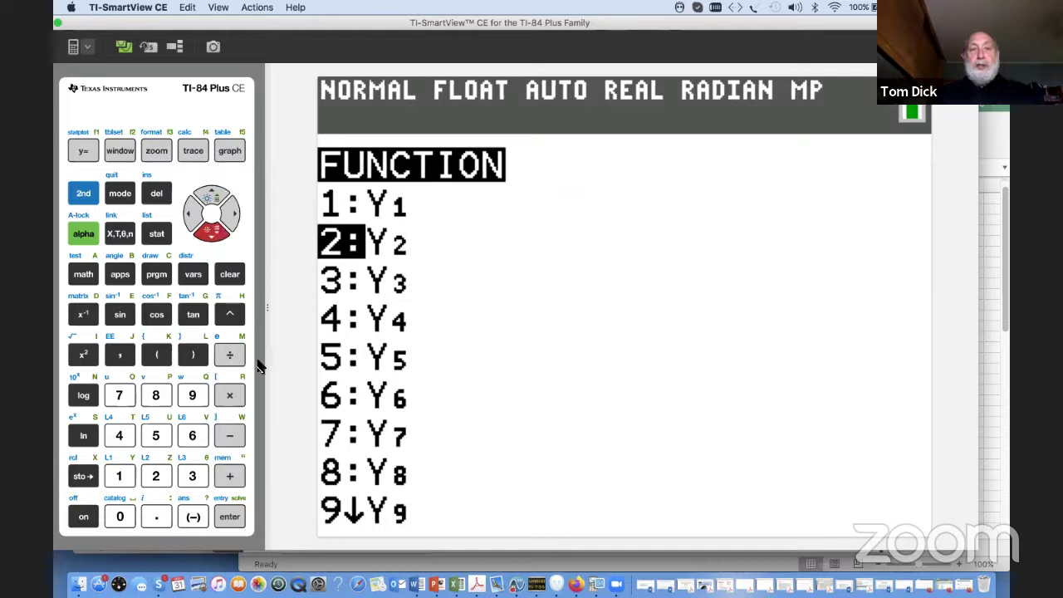
click(239, 516)
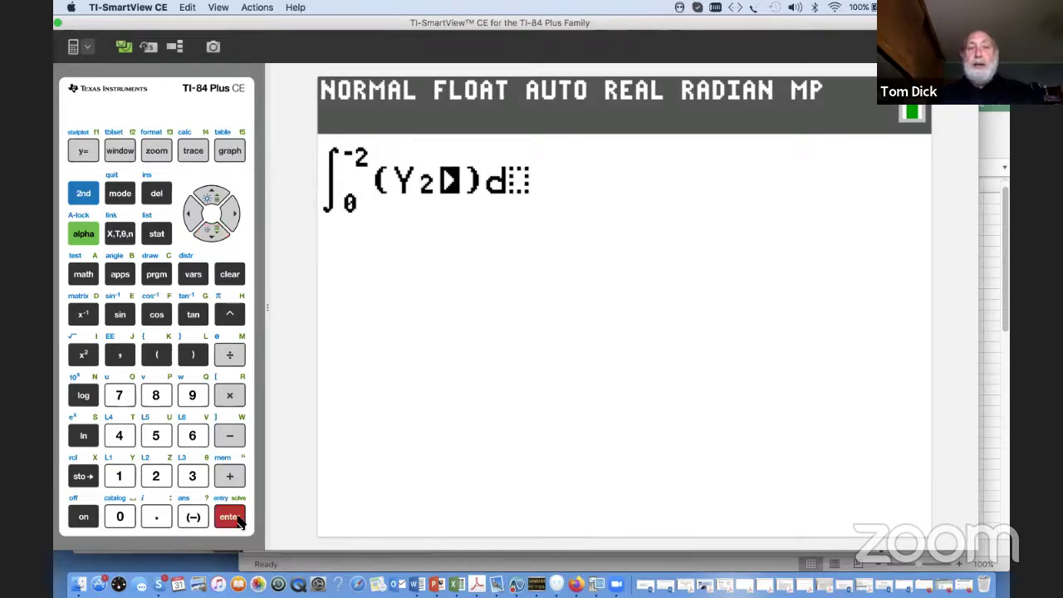
Set X as the variable of integration and evaluate the integral.
click(231, 214)
click(133, 233)
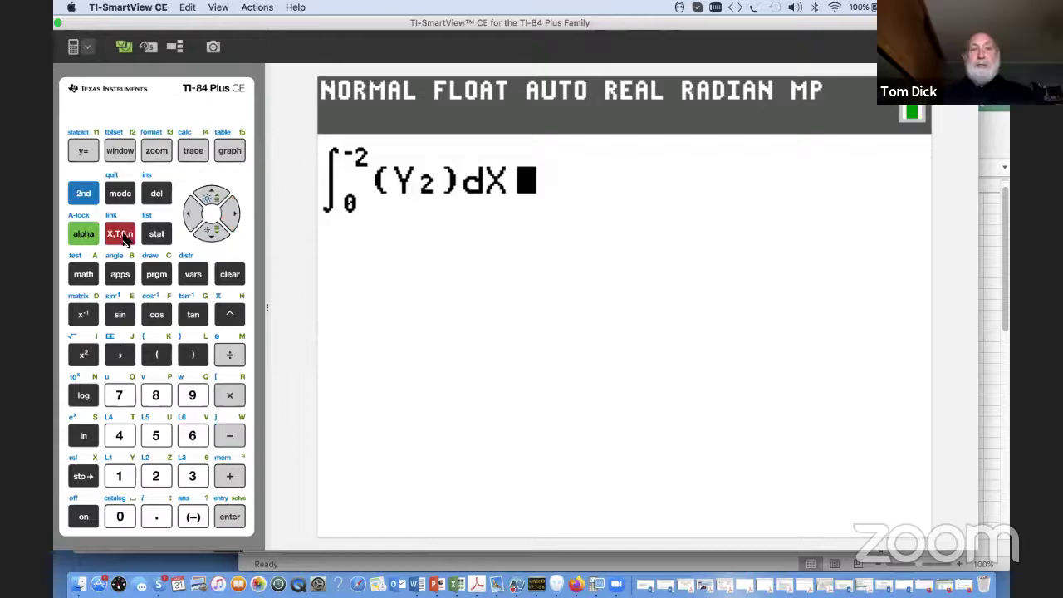
click(232, 519)
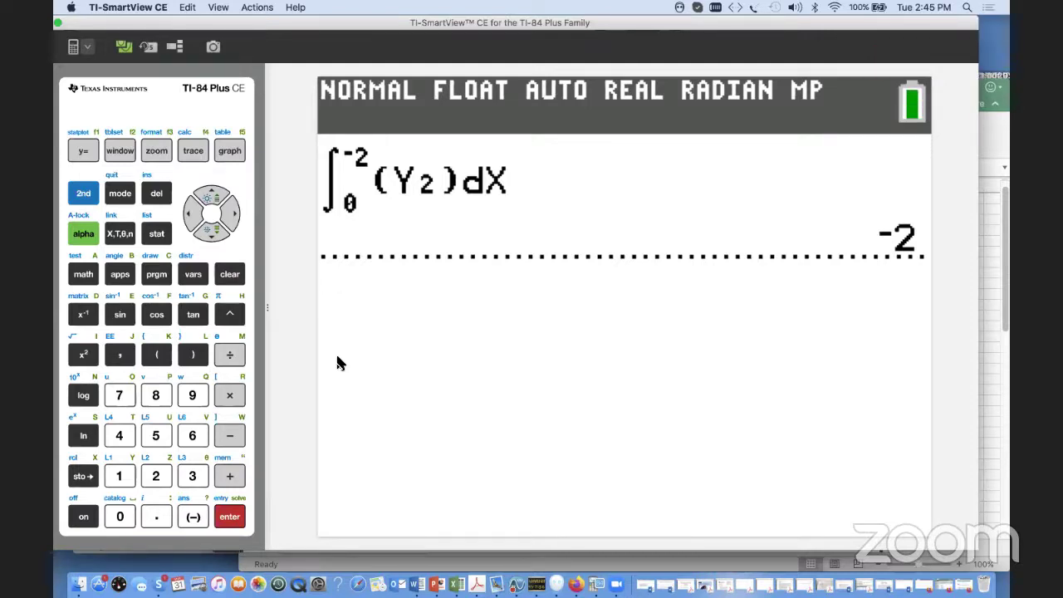
click(226, 150)
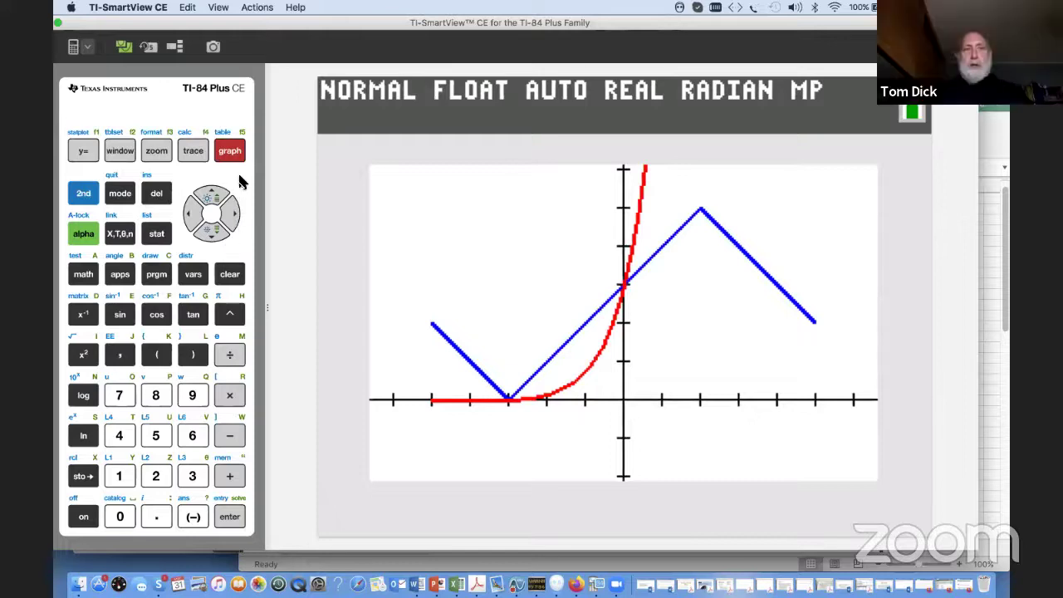
click(81, 194)
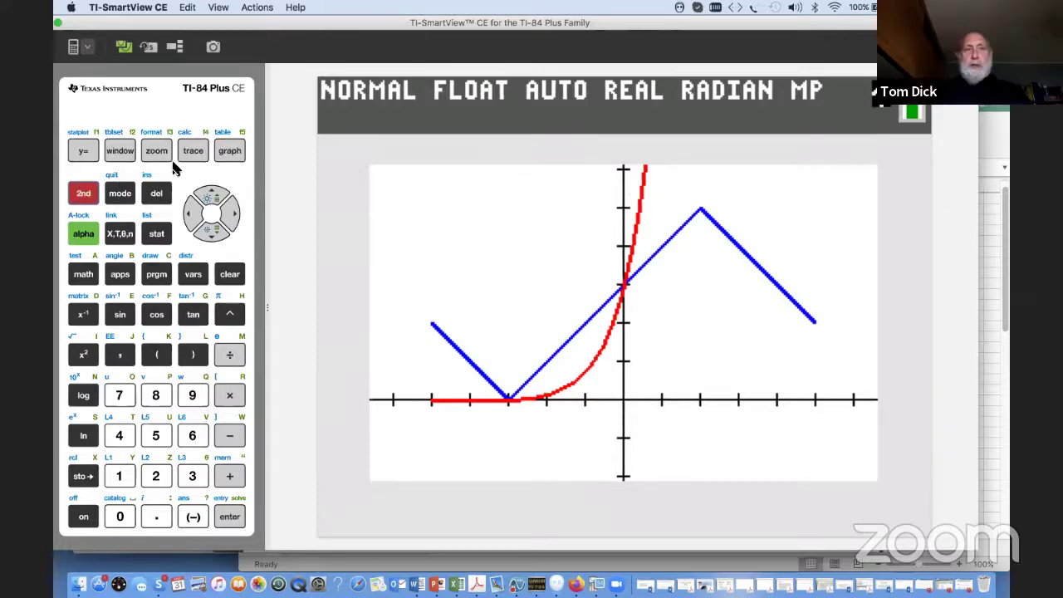
click(187, 156)
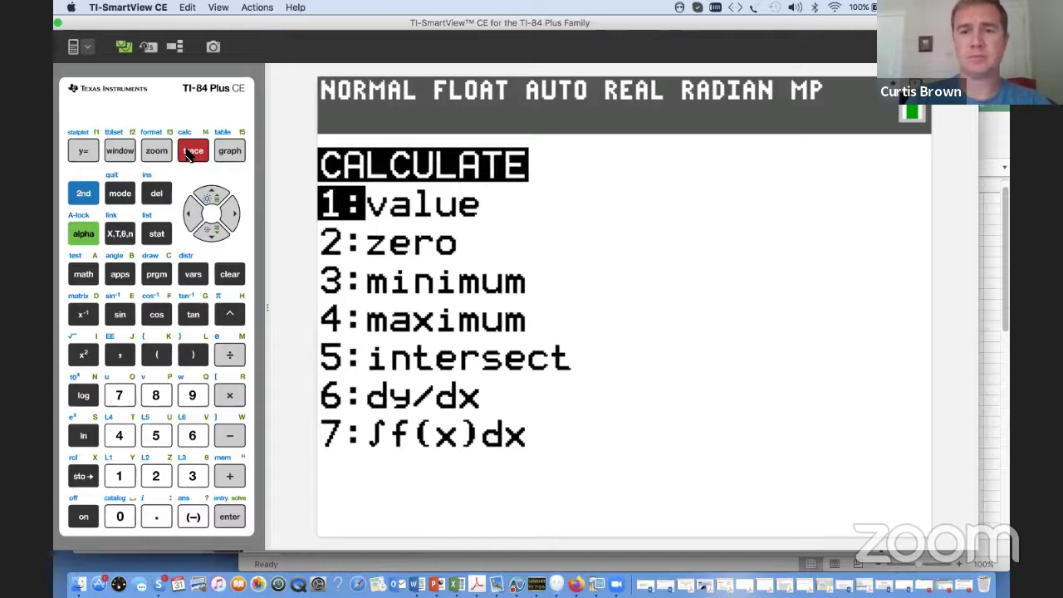
click(116, 398)
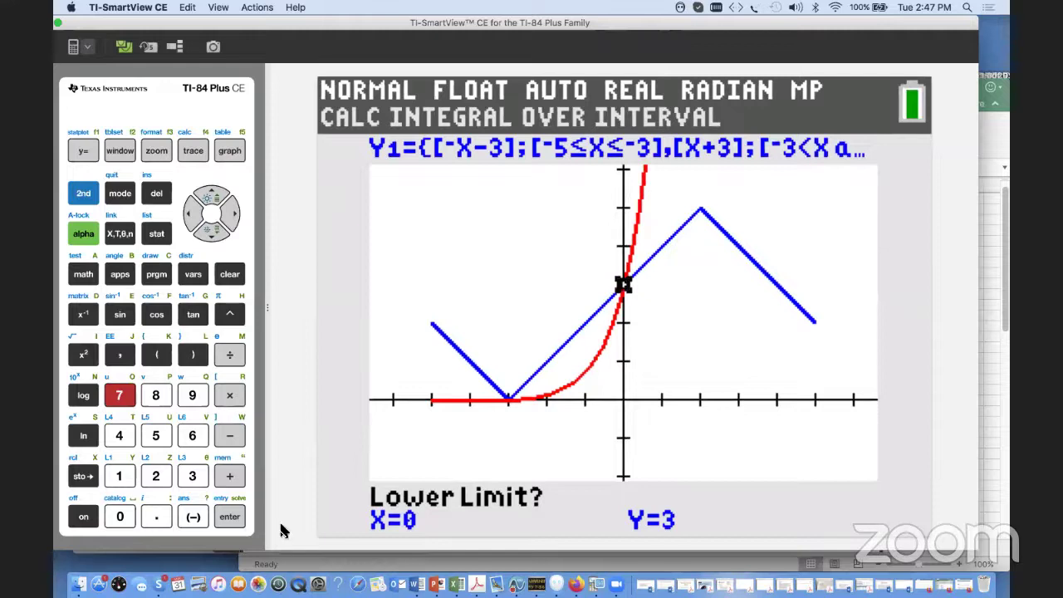
click(230, 516)
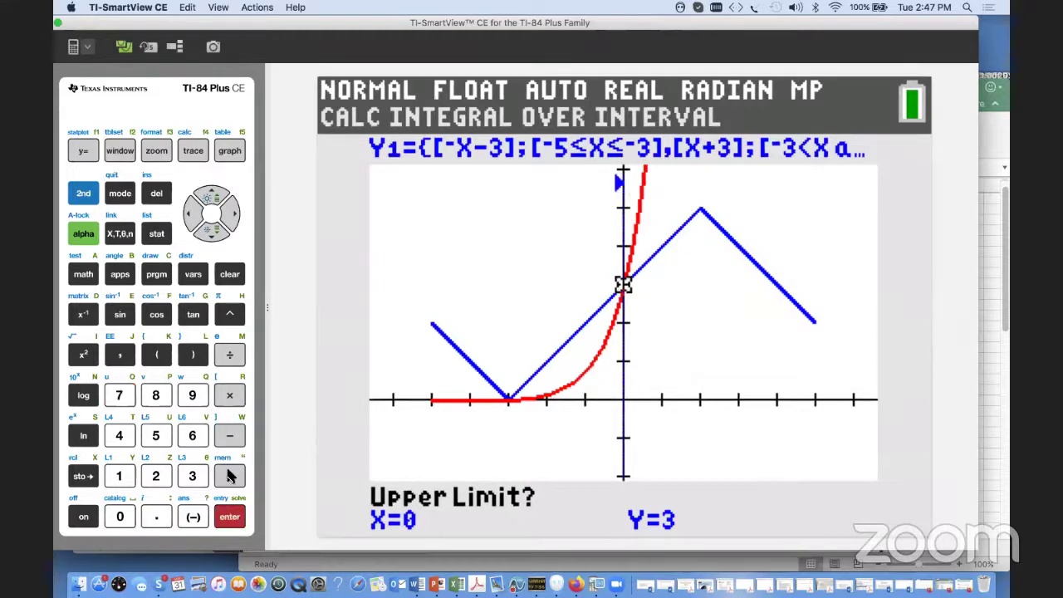
click(190, 219)
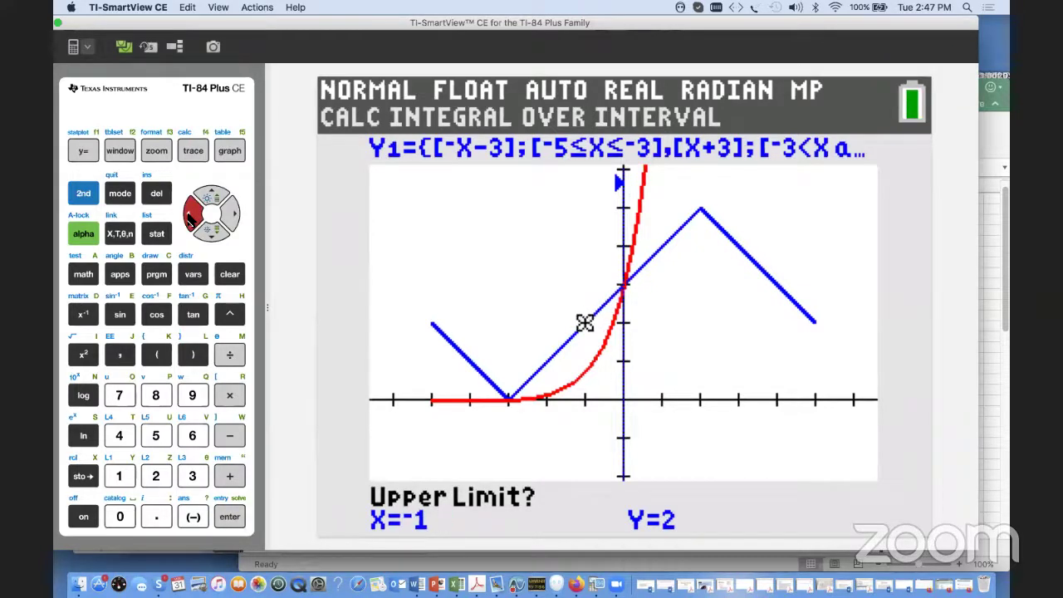
click(233, 216)
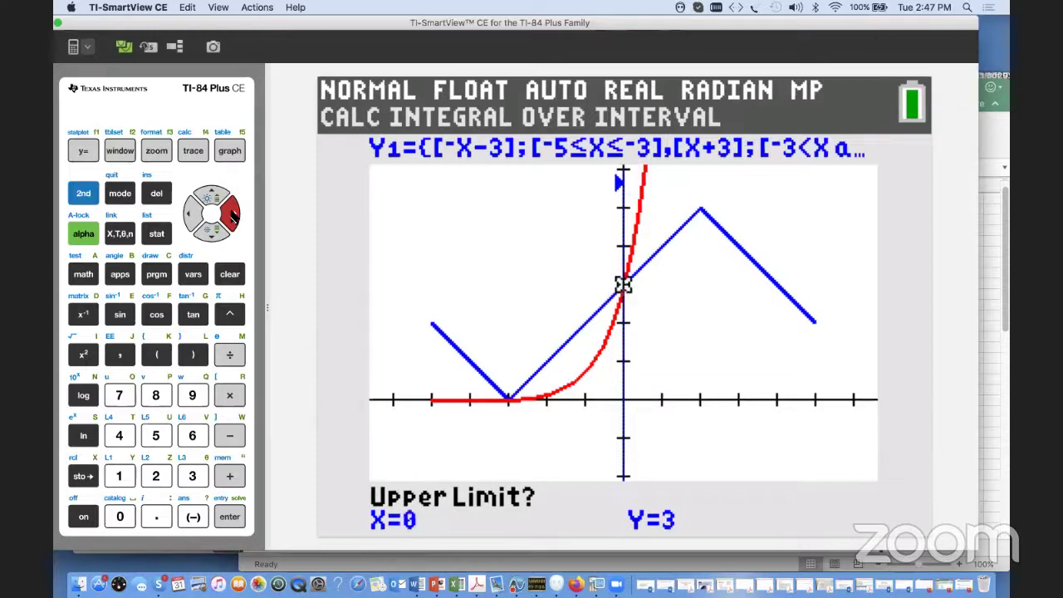
click(232, 276)
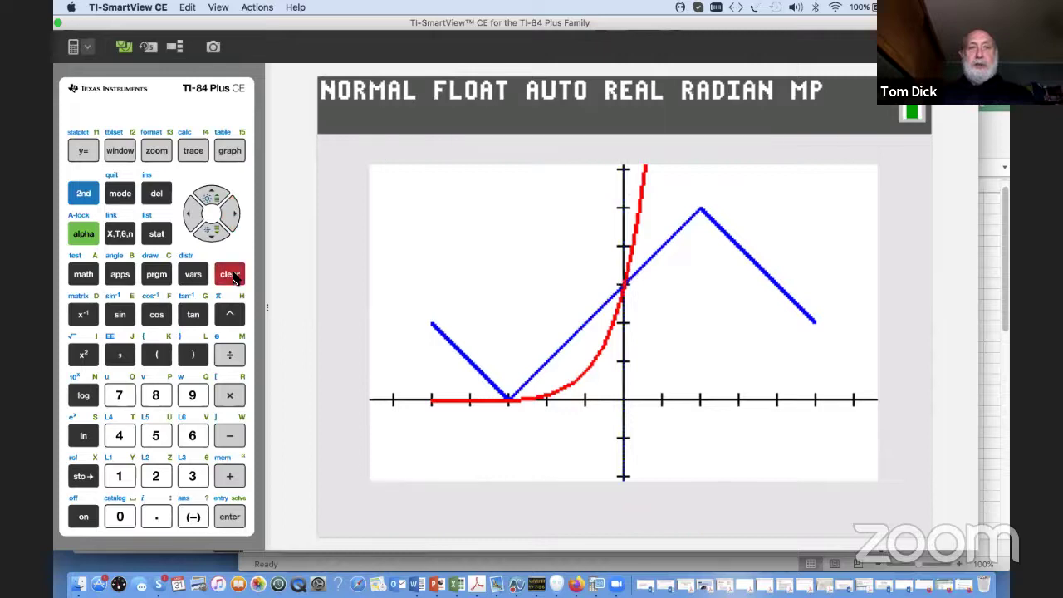
Start the graphical ∫f(x)dx calculation on the Y2 curve with a lower limit of X=0.
click(85, 195)
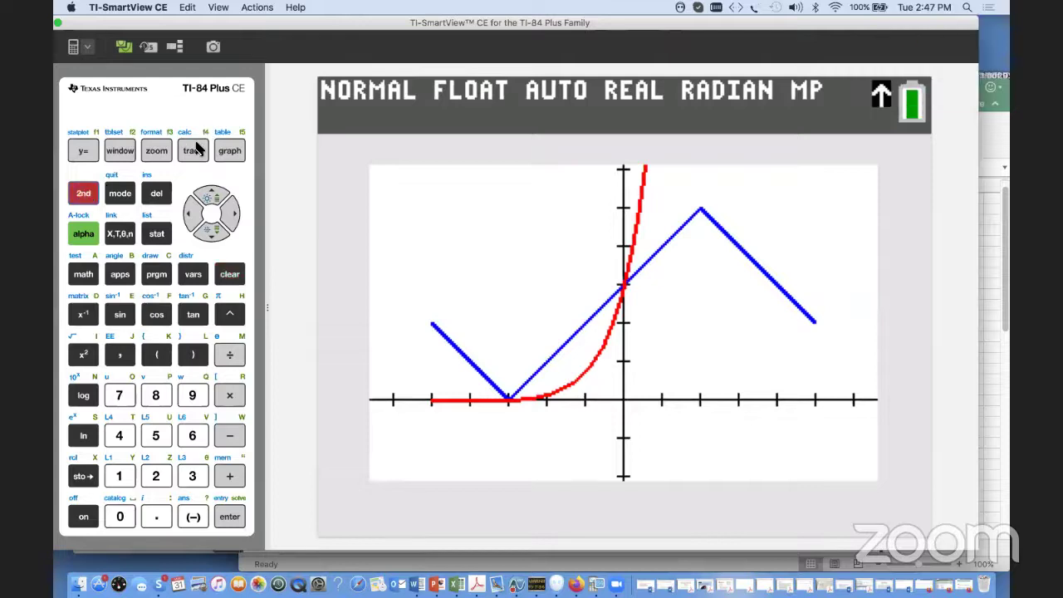
click(192, 150)
click(158, 397)
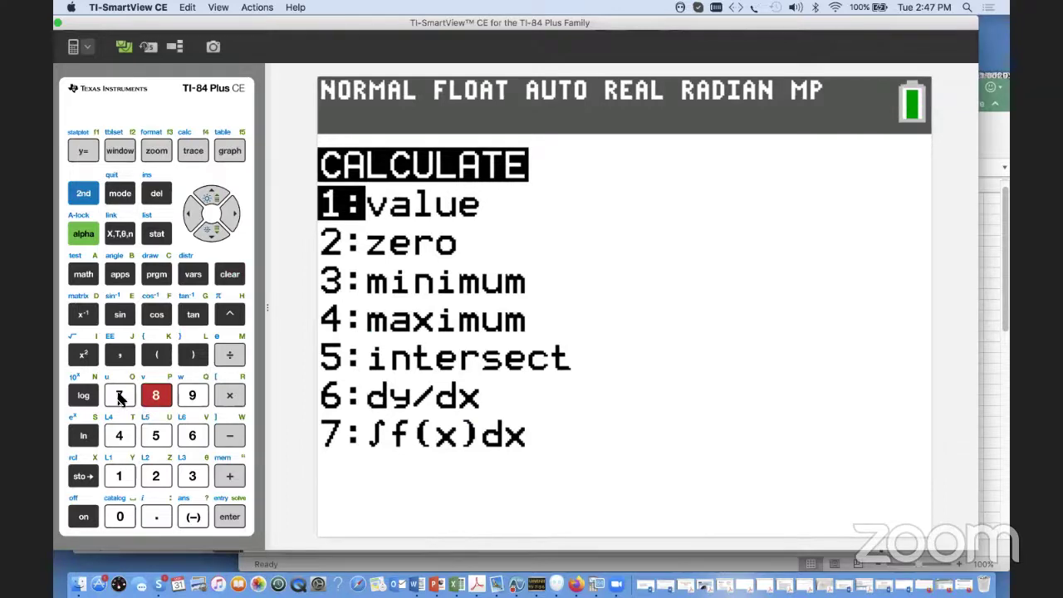
click(119, 397)
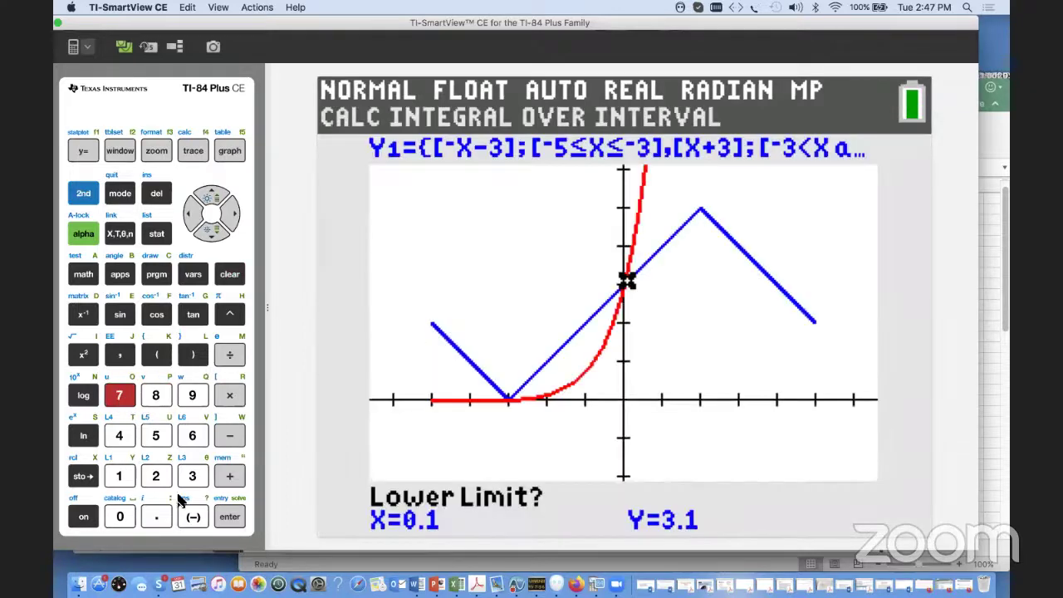
click(211, 197)
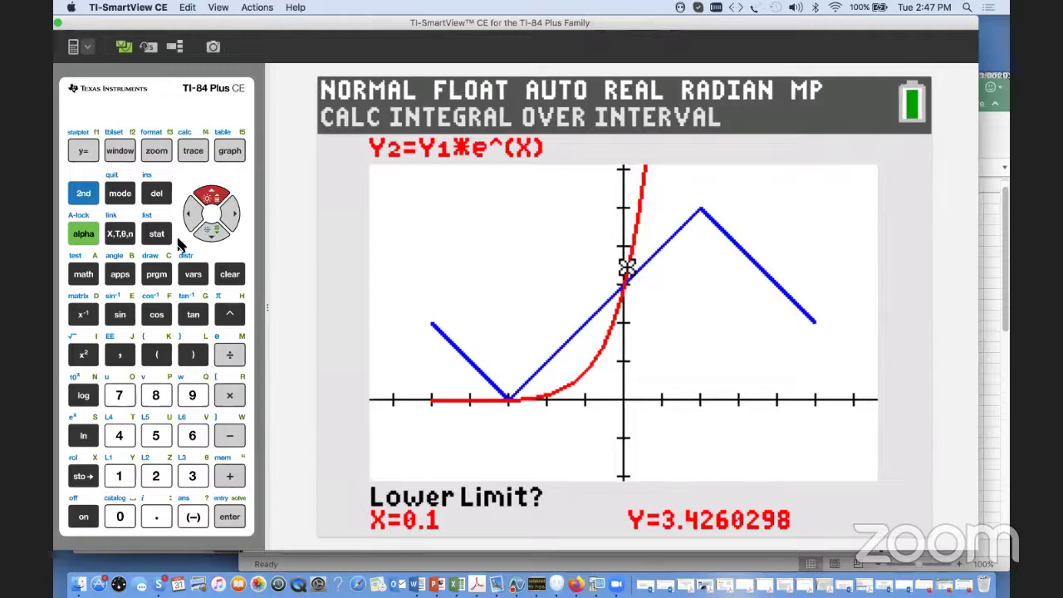
click(190, 216)
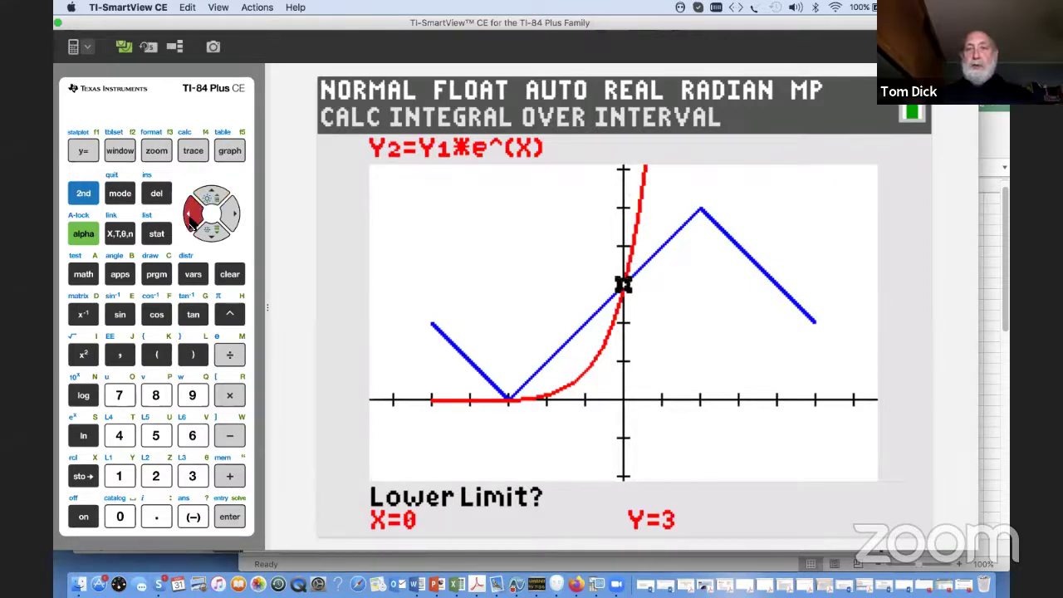
click(226, 518)
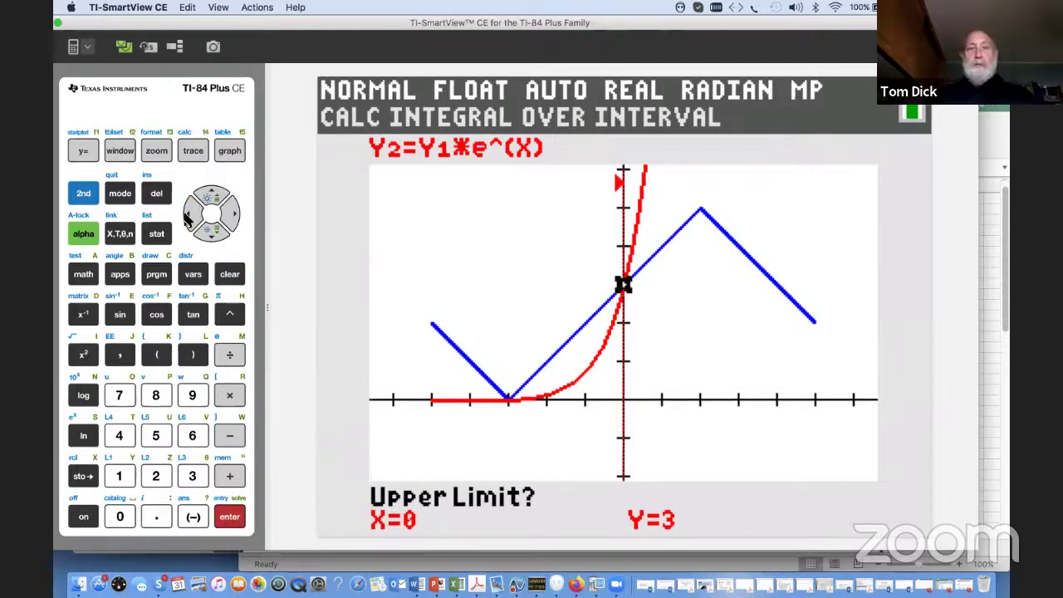
Set the upper limit to X=−2 on the Y2 curve and compute the integral.
click(188, 217)
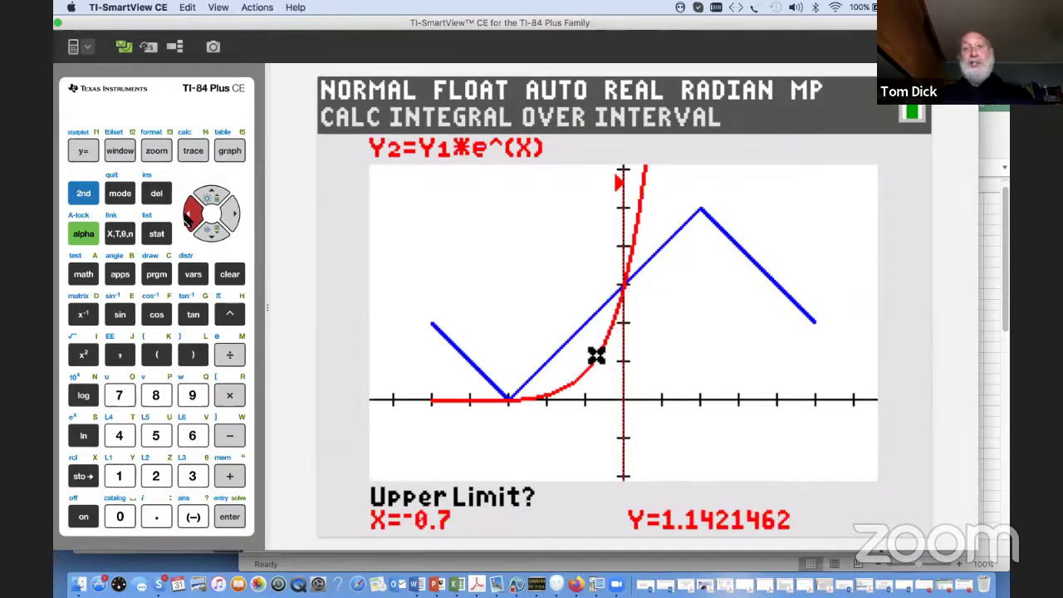
drag(187, 218, 226, 217)
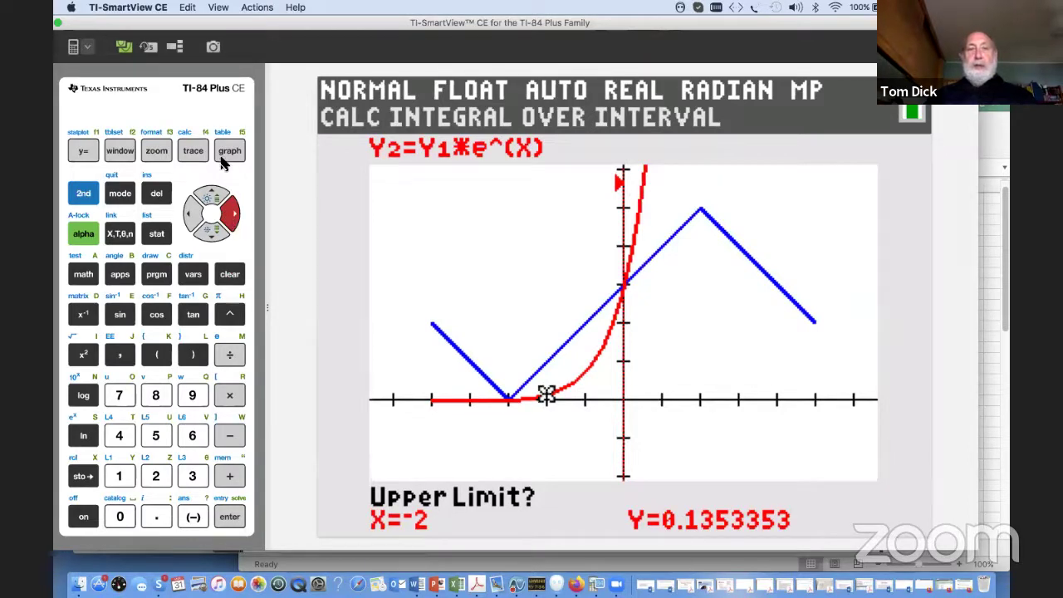
click(230, 516)
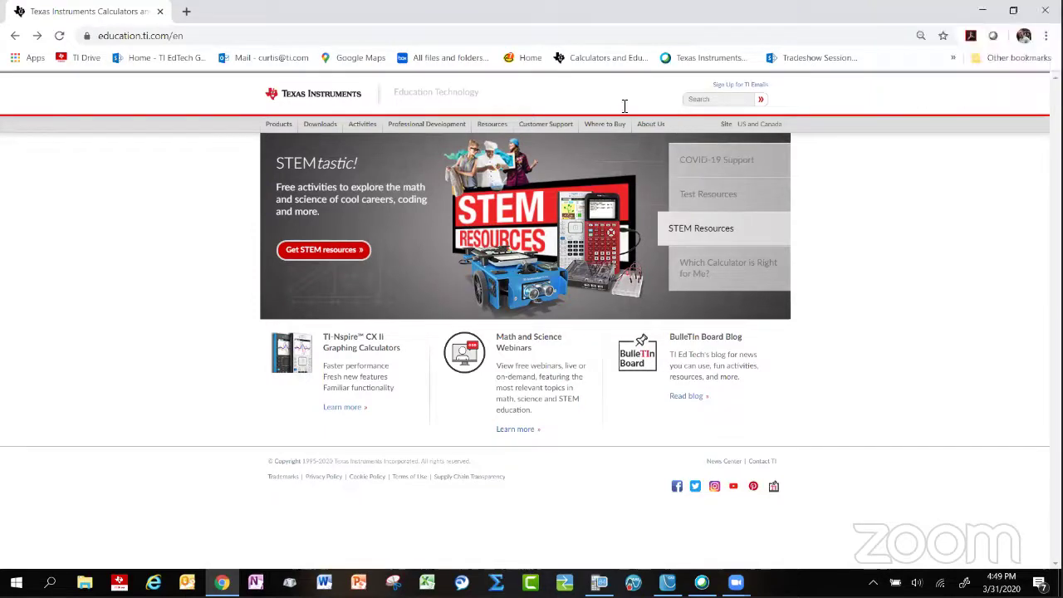
In the web browser, go to the copied address education.ti.com/distancelearning.
right_click(191, 40)
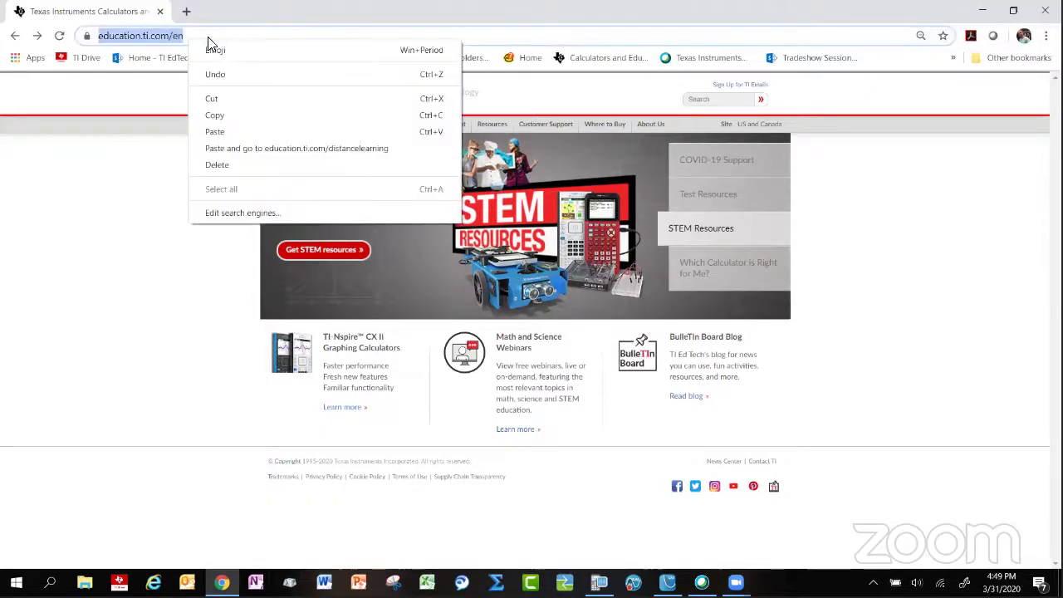
click(215, 131)
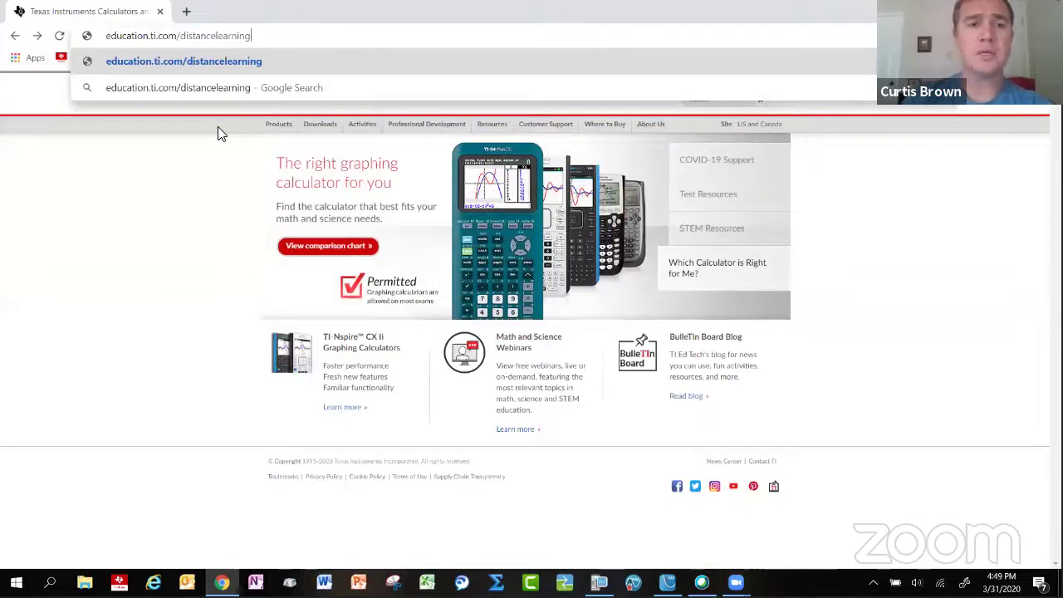
key(Return)
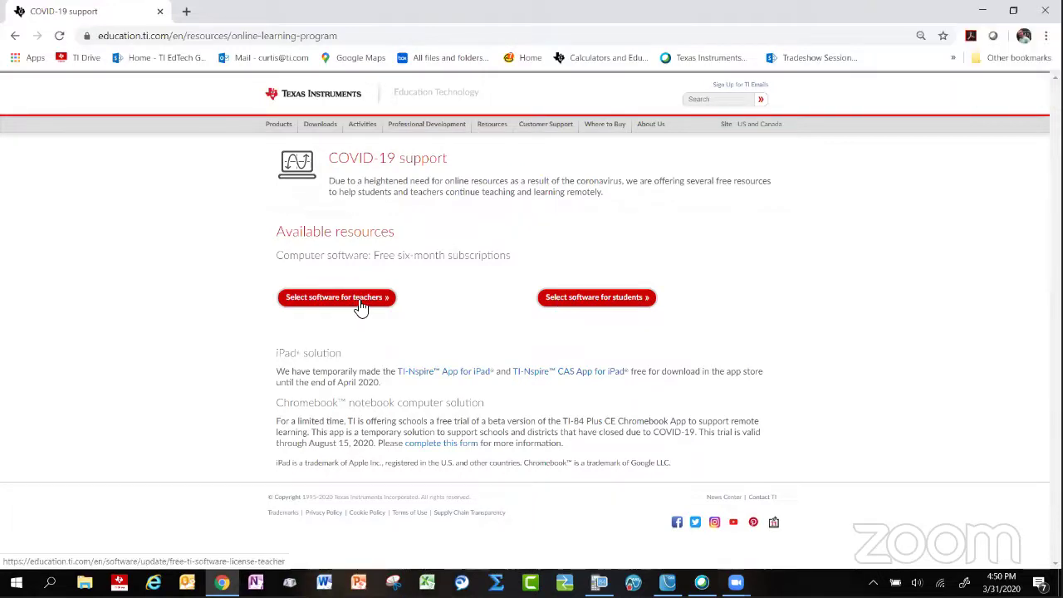
Open the request form for the free six-month student software subscription, keeping other windows out of the way.
click(594, 300)
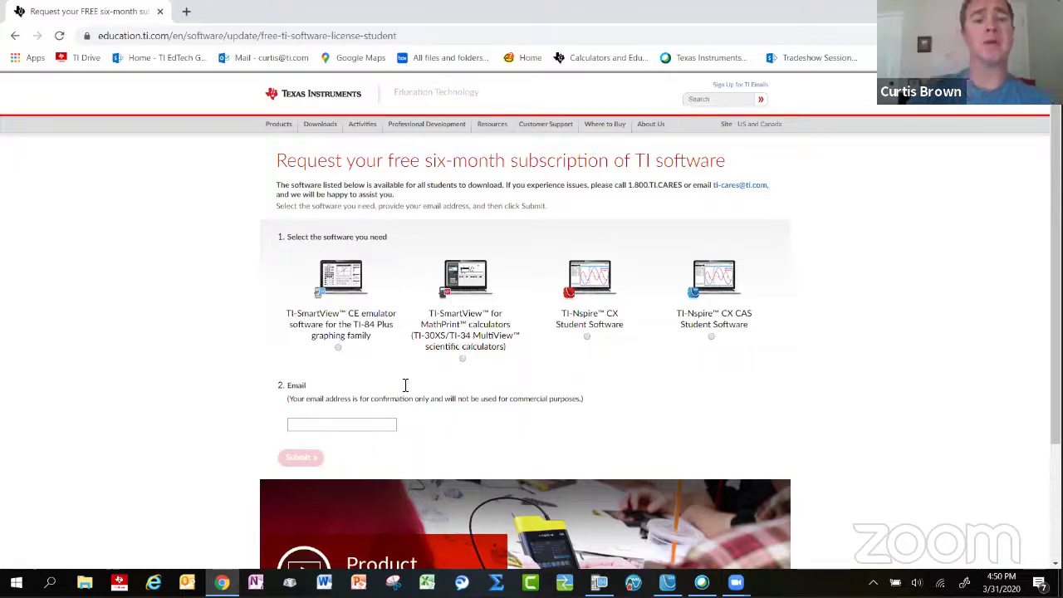
click(367, 423)
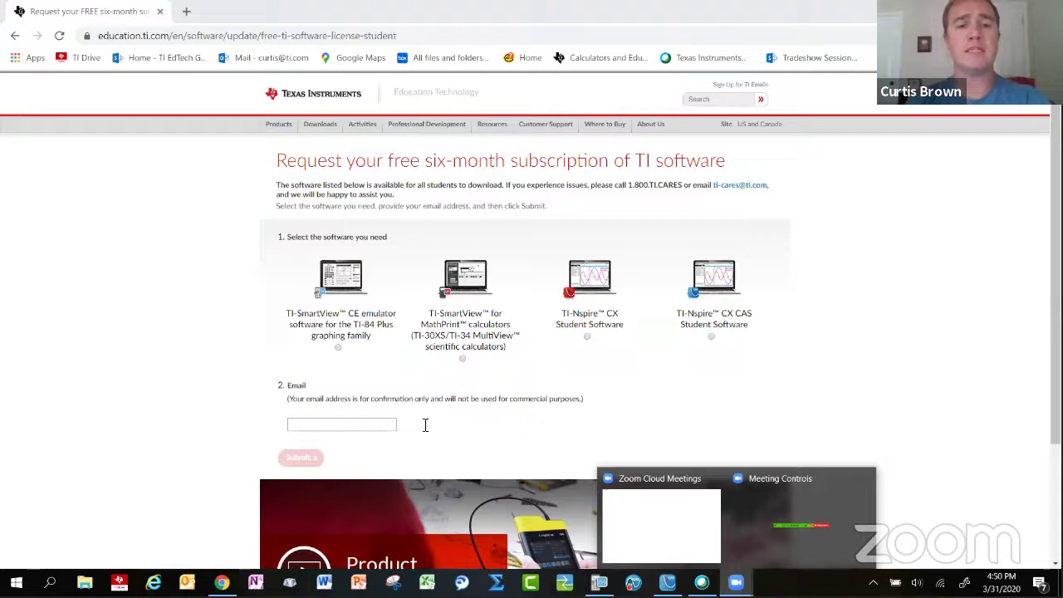
click(687, 532)
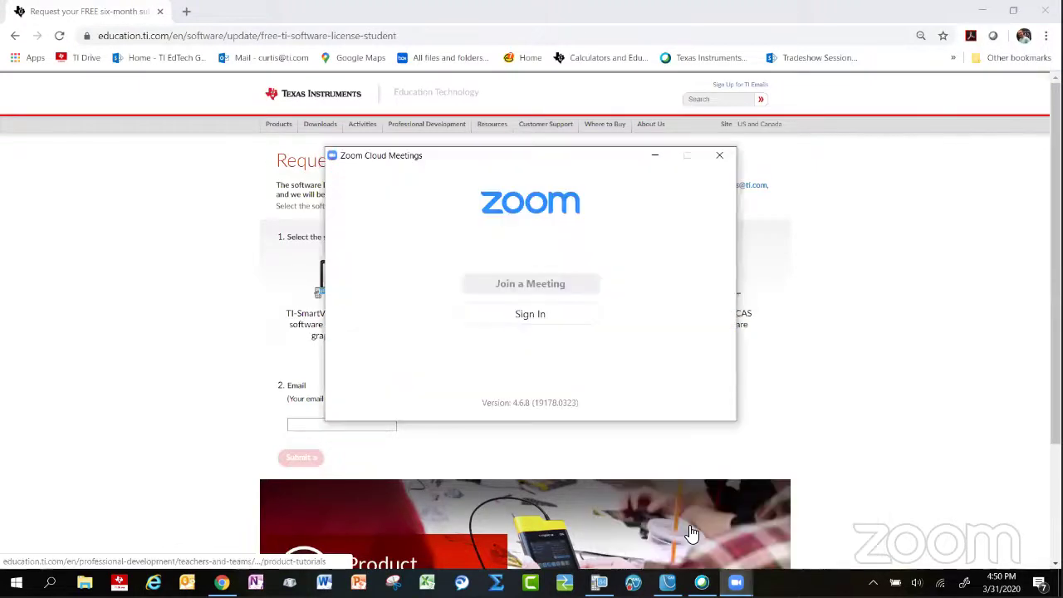
click(656, 157)
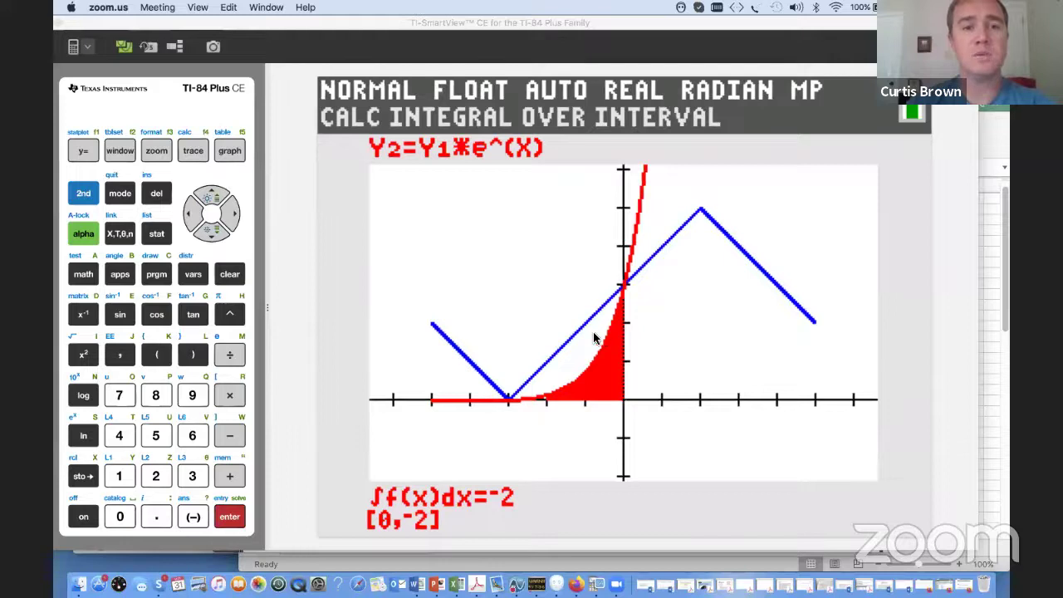
Back in TI-SmartView CE, review the pieces of the Y1 piecewise definition in the function editor.
click(83, 150)
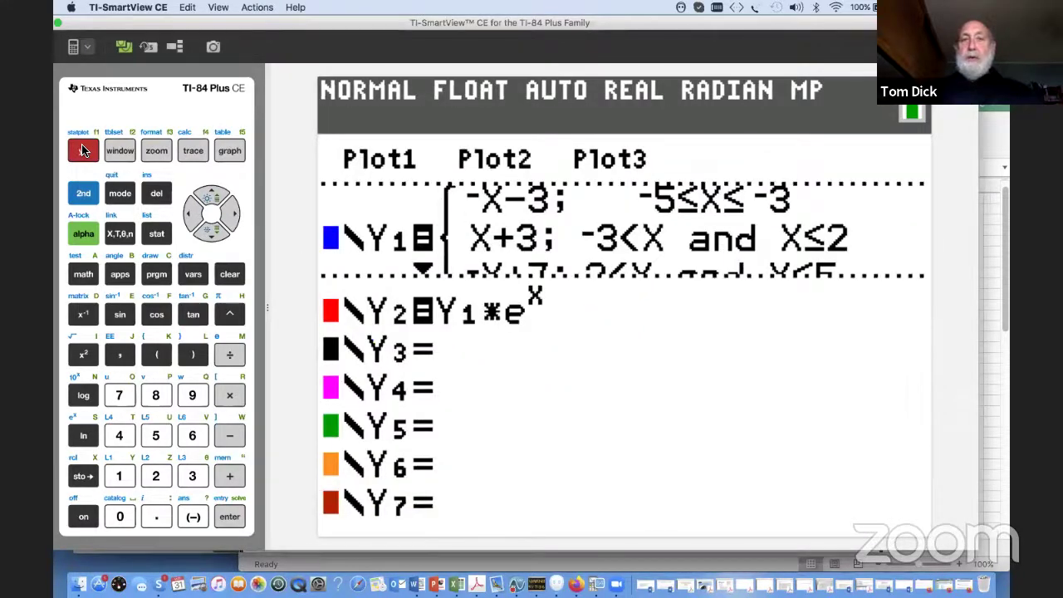
click(212, 232)
click(211, 232)
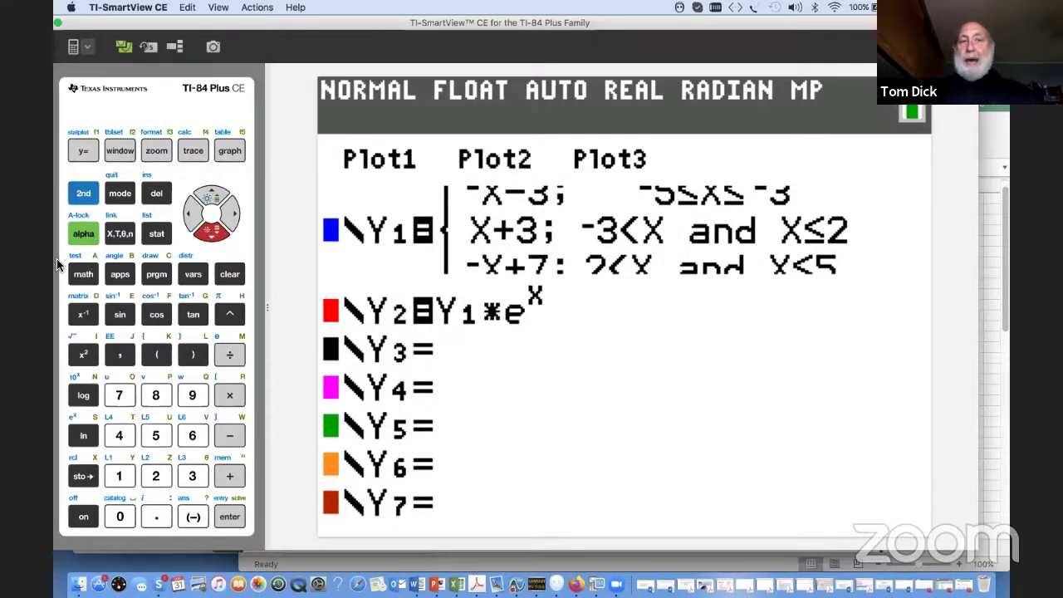
Find the piecewise( function among the math functions and open its number-of-pieces setup.
click(84, 275)
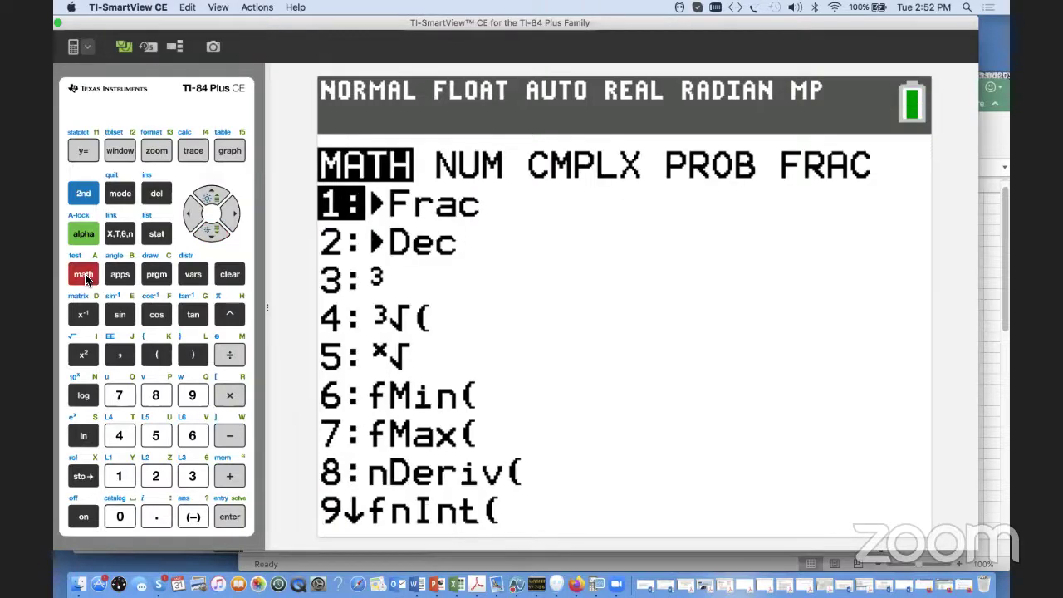
click(209, 234)
click(208, 234)
click(209, 234)
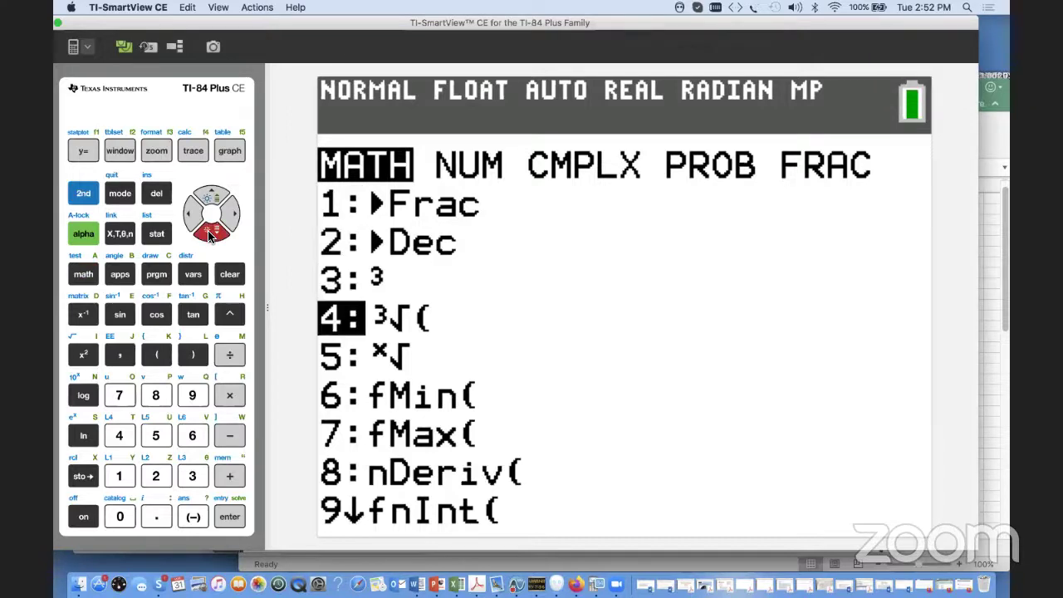
click(208, 234)
click(208, 234)
click(208, 234)
click(209, 235)
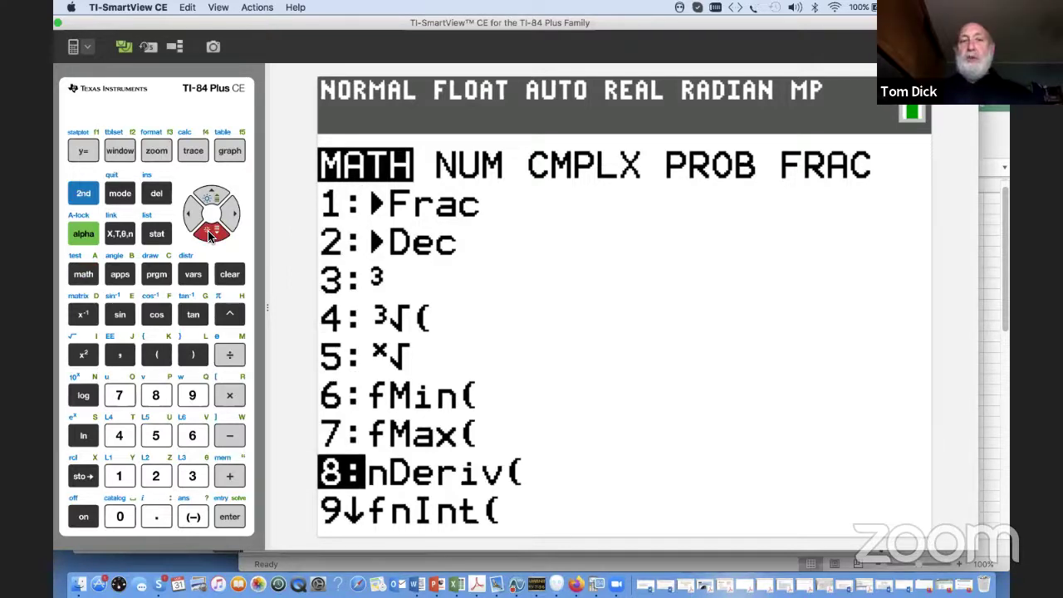
click(209, 235)
click(209, 234)
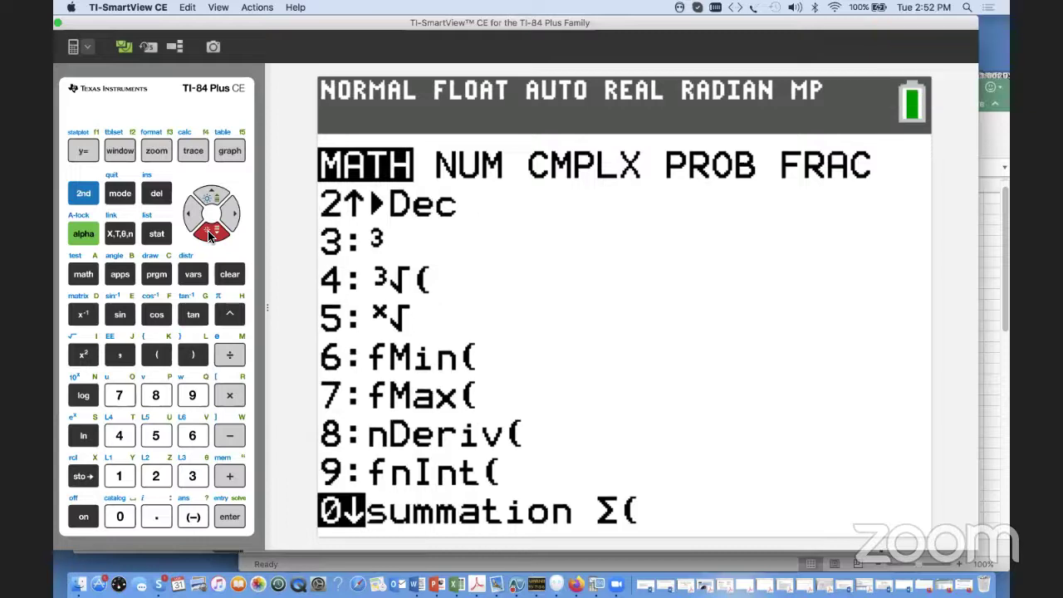
click(208, 235)
click(208, 234)
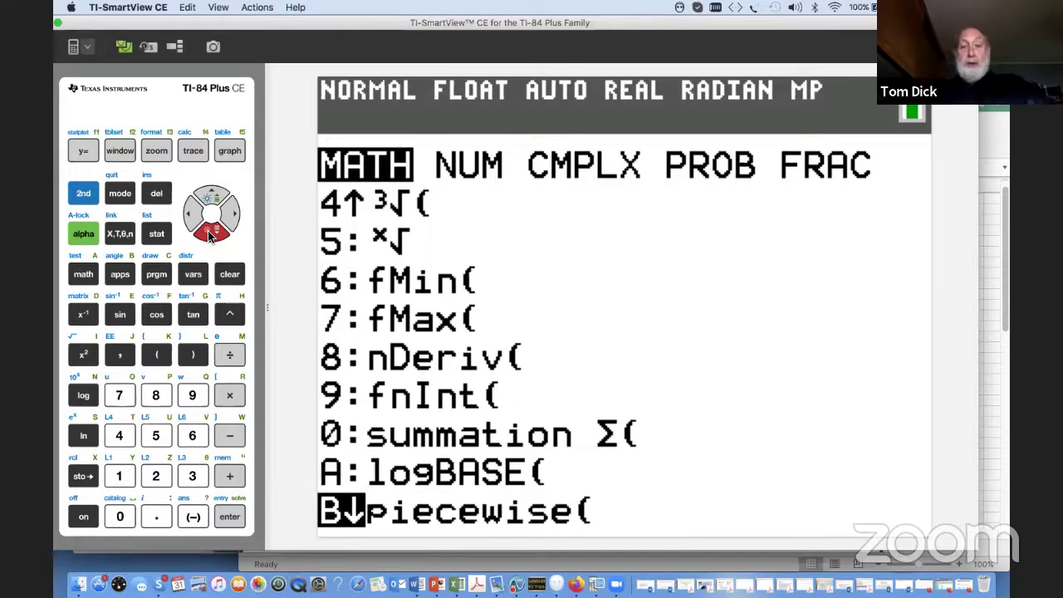
click(229, 518)
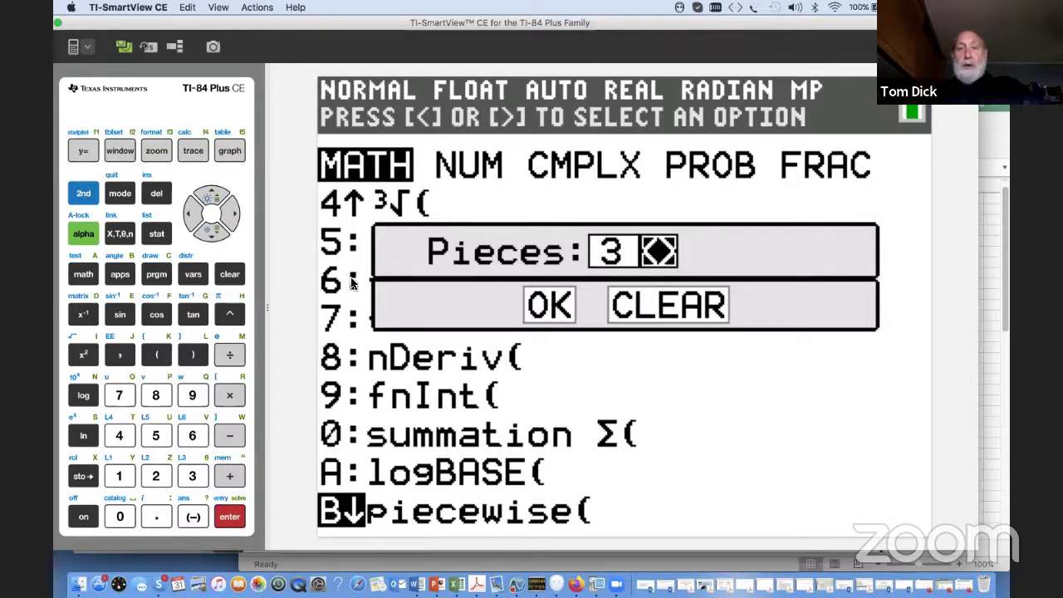
Cycle the number of pieces through the available options up to 5 and return it to 3.
click(231, 214)
click(231, 214)
click(231, 214)
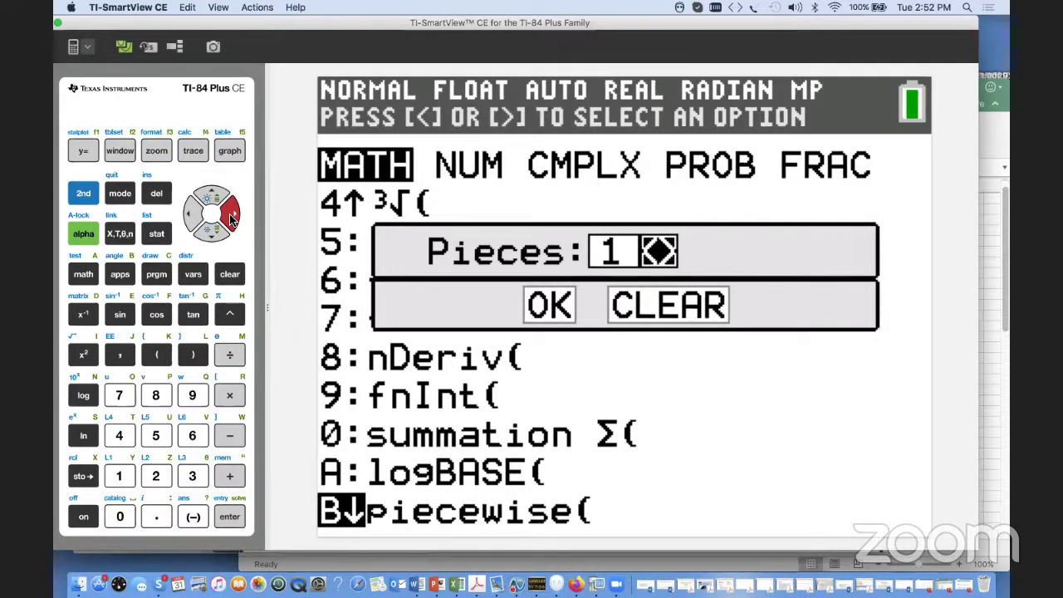
click(190, 216)
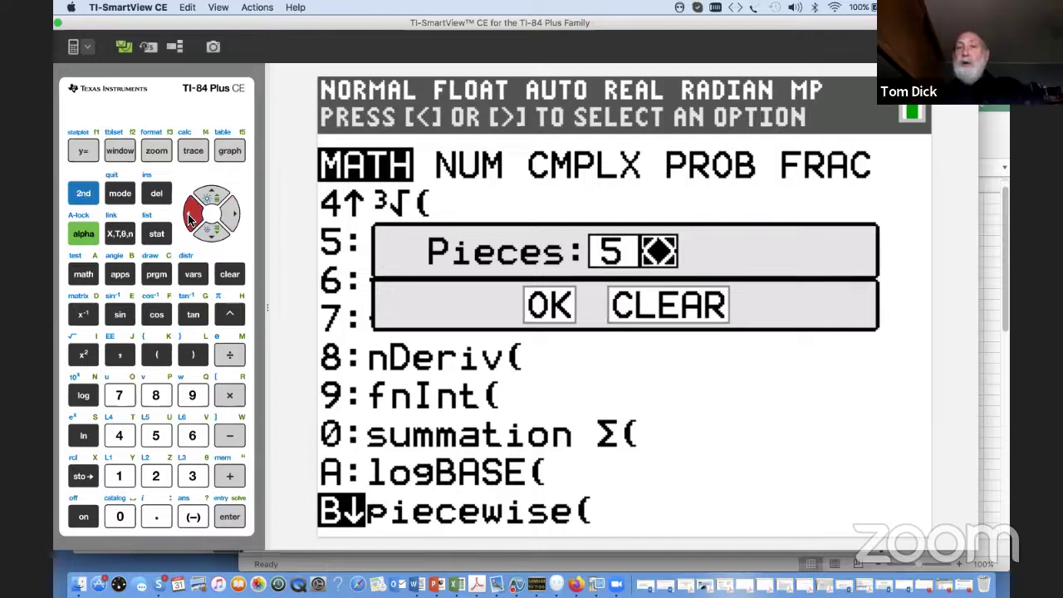
click(190, 216)
click(190, 216)
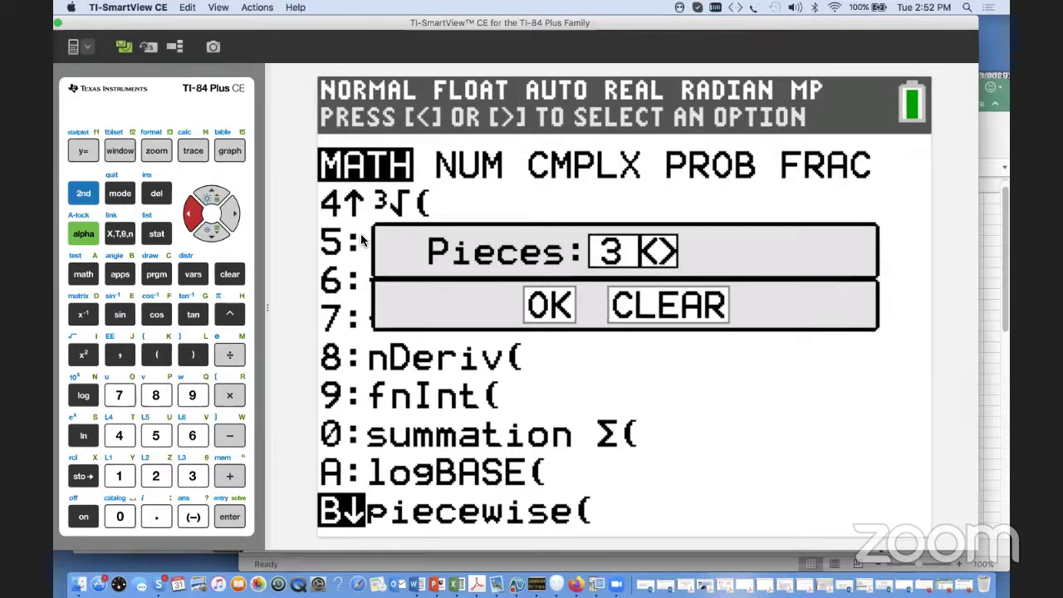
Accept 3 as the number of pieces and insert the piecewise template into Y3.
click(212, 231)
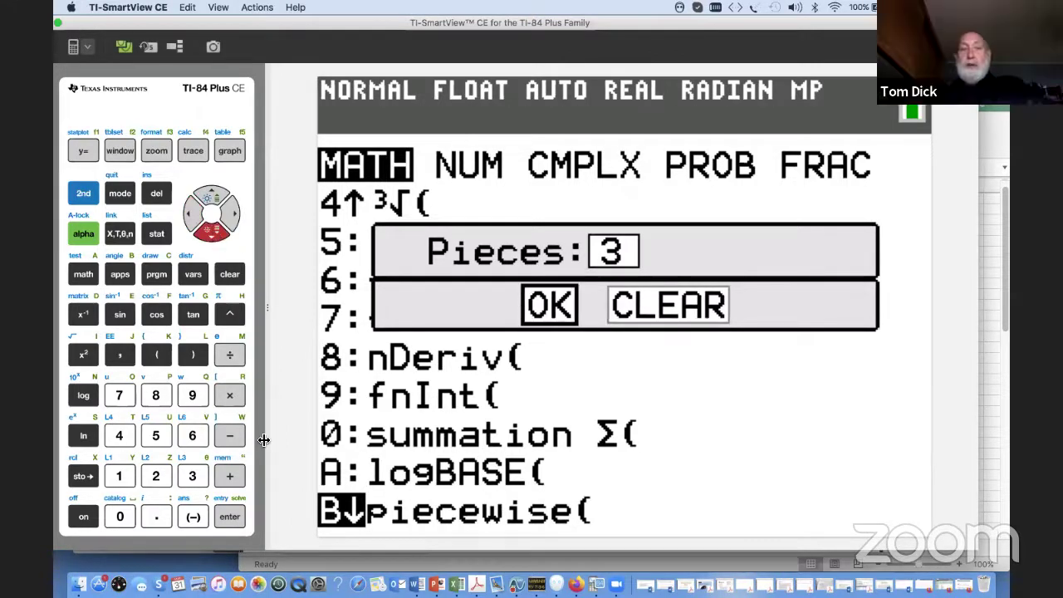
click(229, 516)
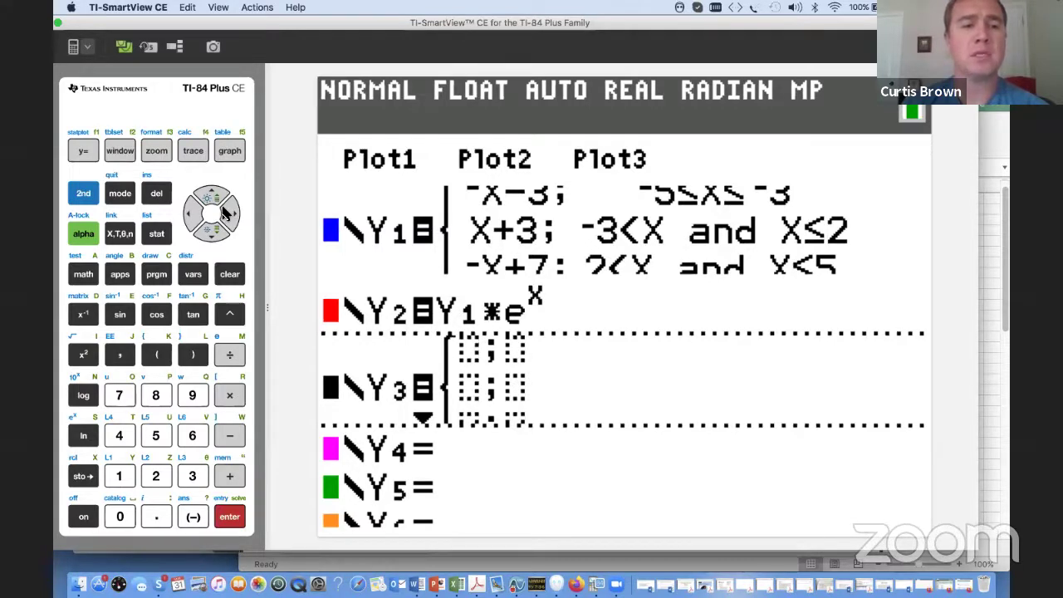
Examine where piecewise( sits in the list of math functions and return to the function editor.
click(84, 152)
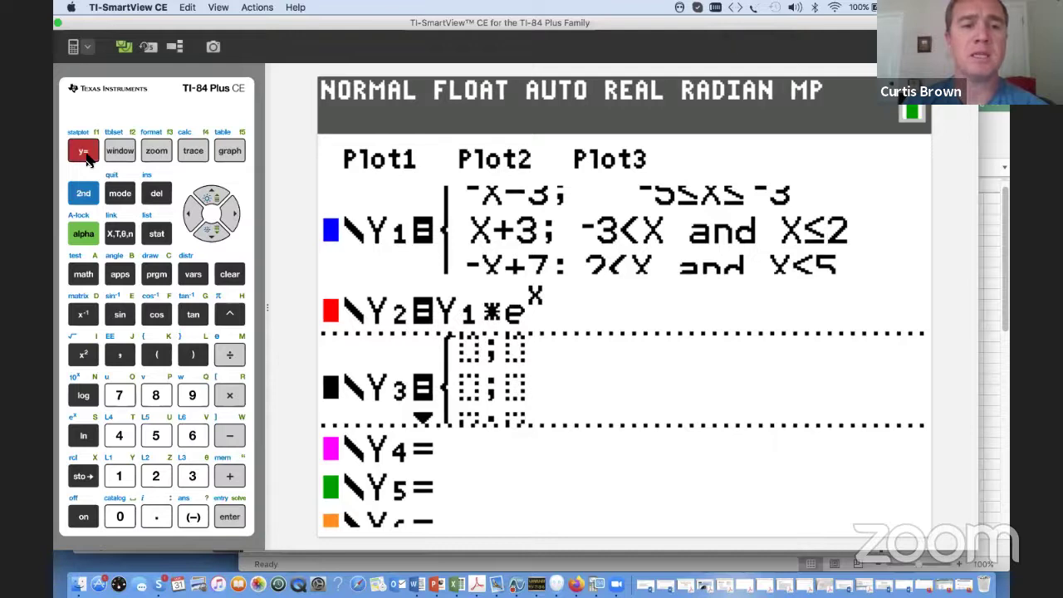
click(83, 277)
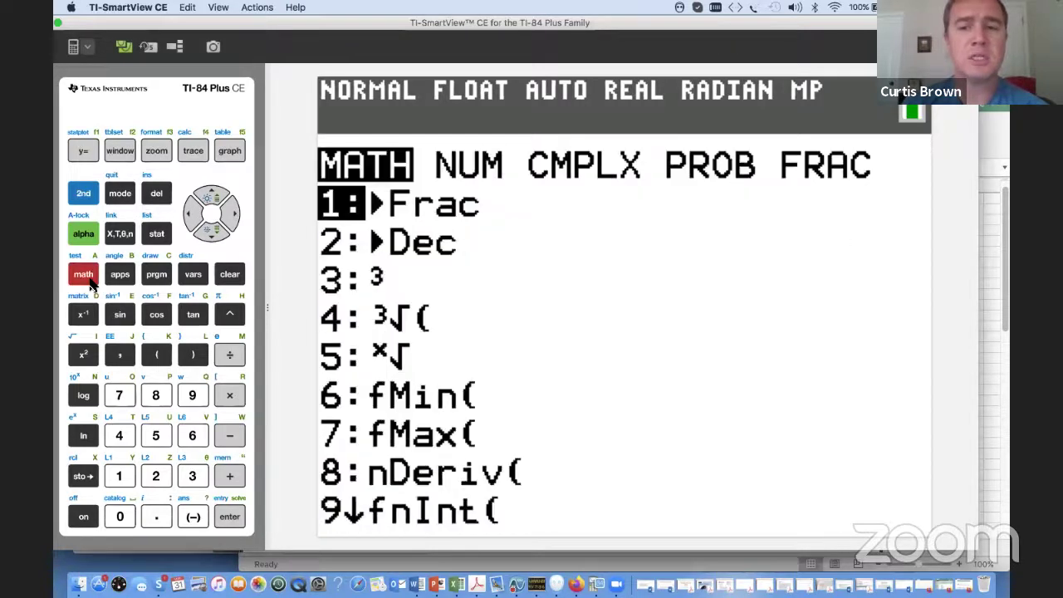
click(212, 234)
click(212, 234)
click(212, 233)
click(212, 233)
click(212, 234)
click(212, 233)
click(212, 233)
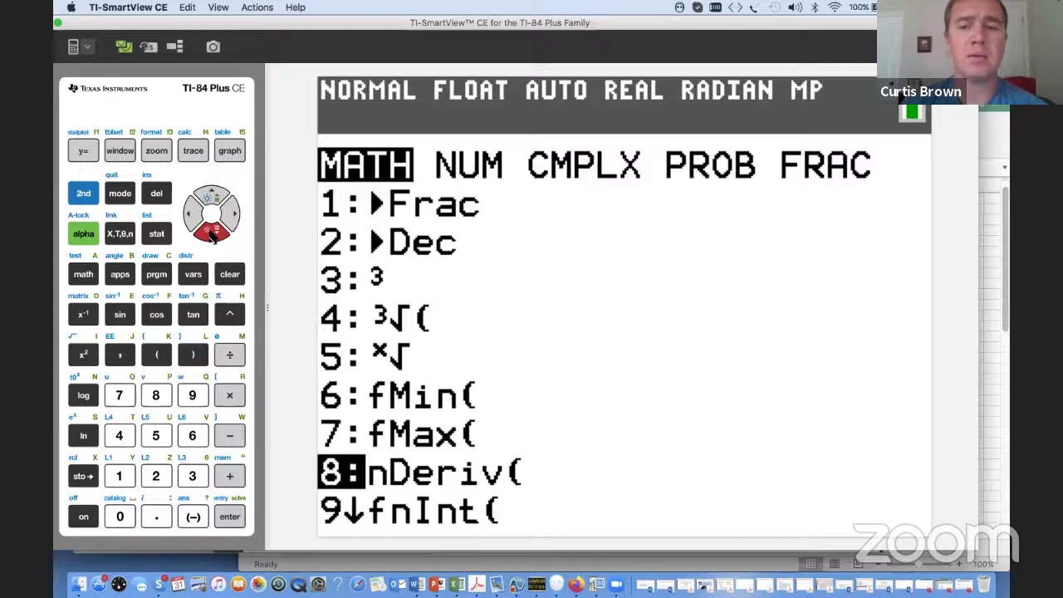
click(211, 233)
click(212, 233)
click(211, 233)
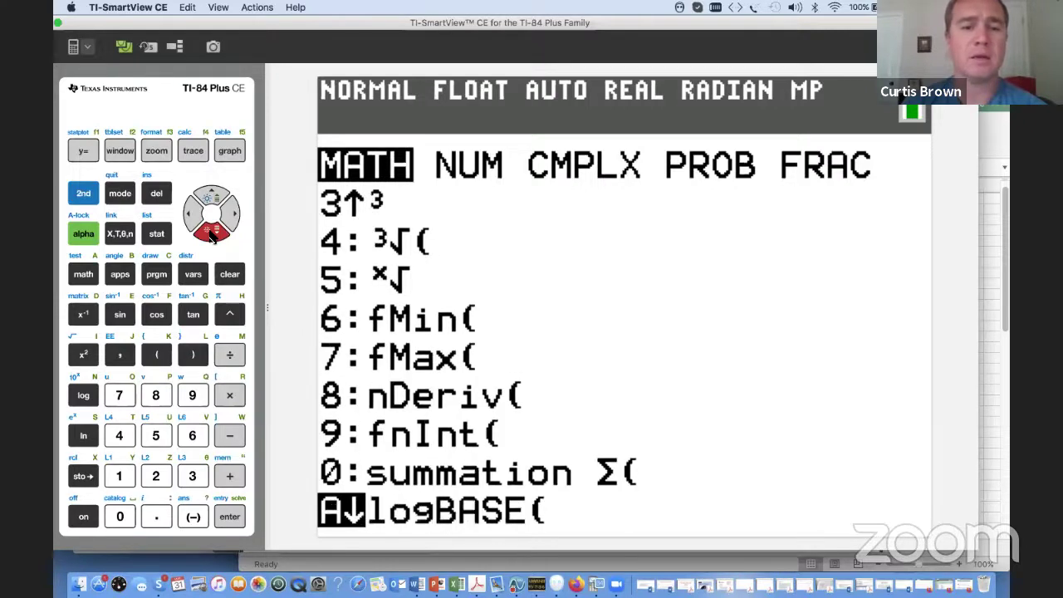
click(212, 233)
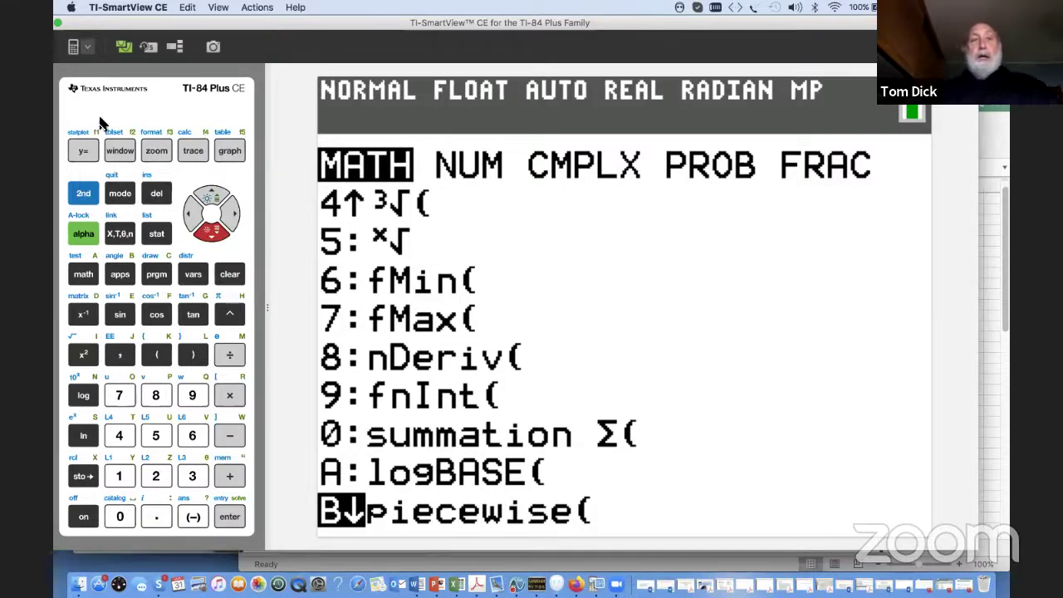
click(83, 149)
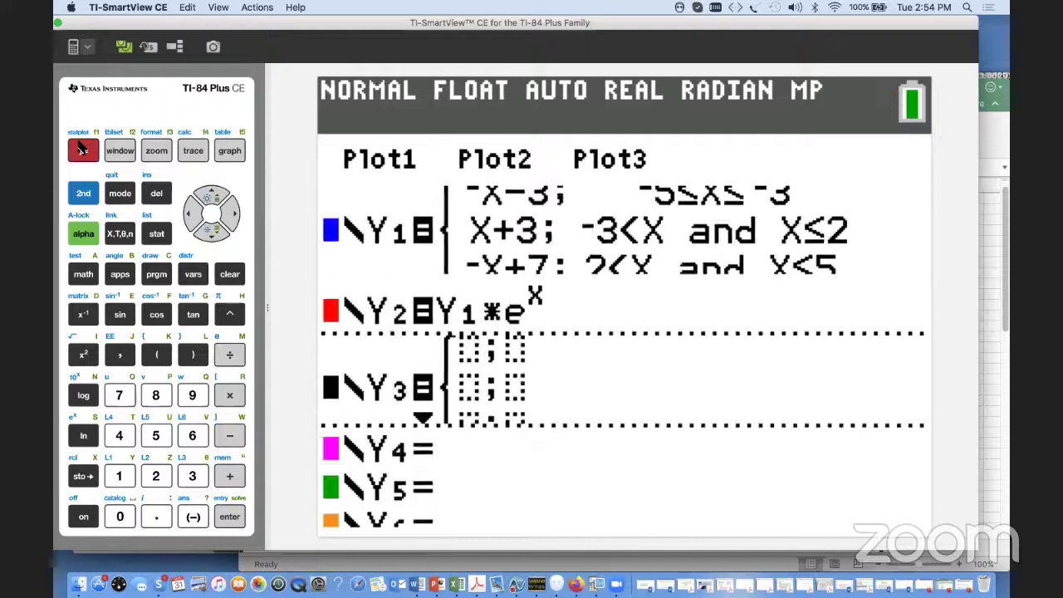
Clear the empty piecewise template from Y3 and enter the factor (X+2) in its place.
click(229, 275)
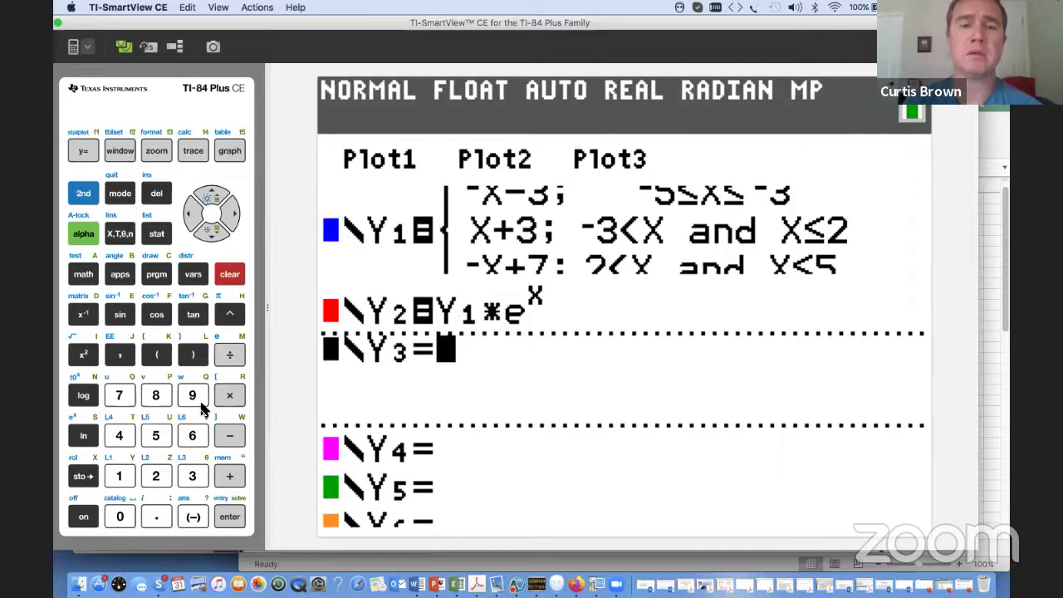
click(162, 359)
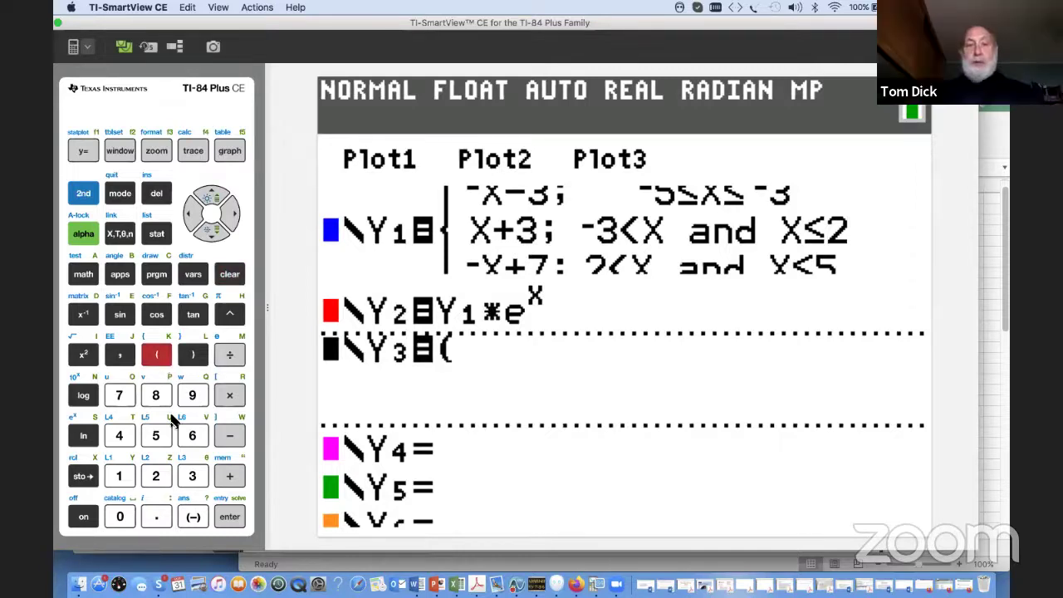
click(124, 234)
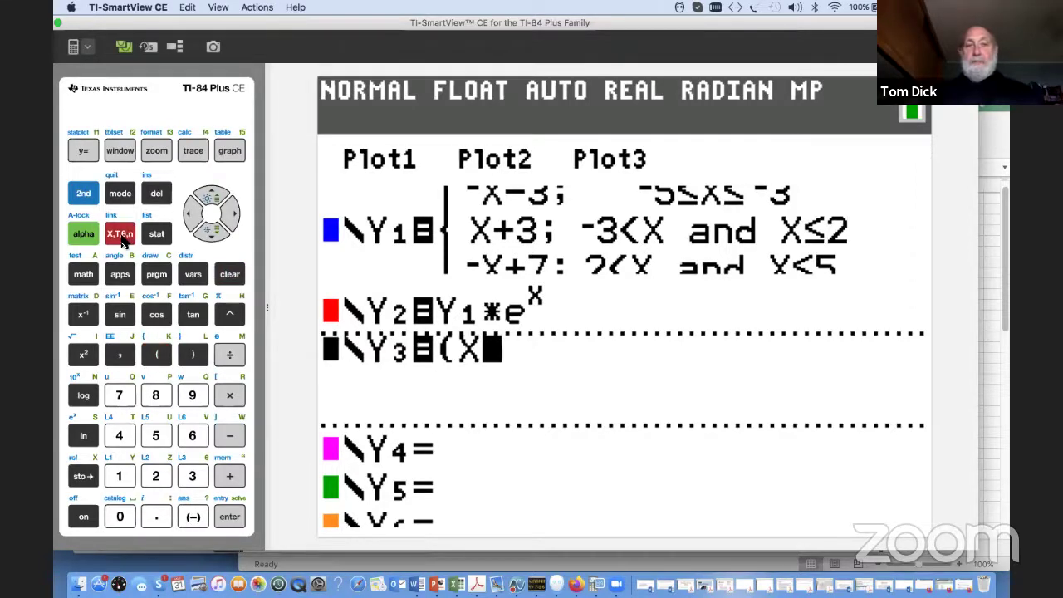
click(231, 478)
click(154, 478)
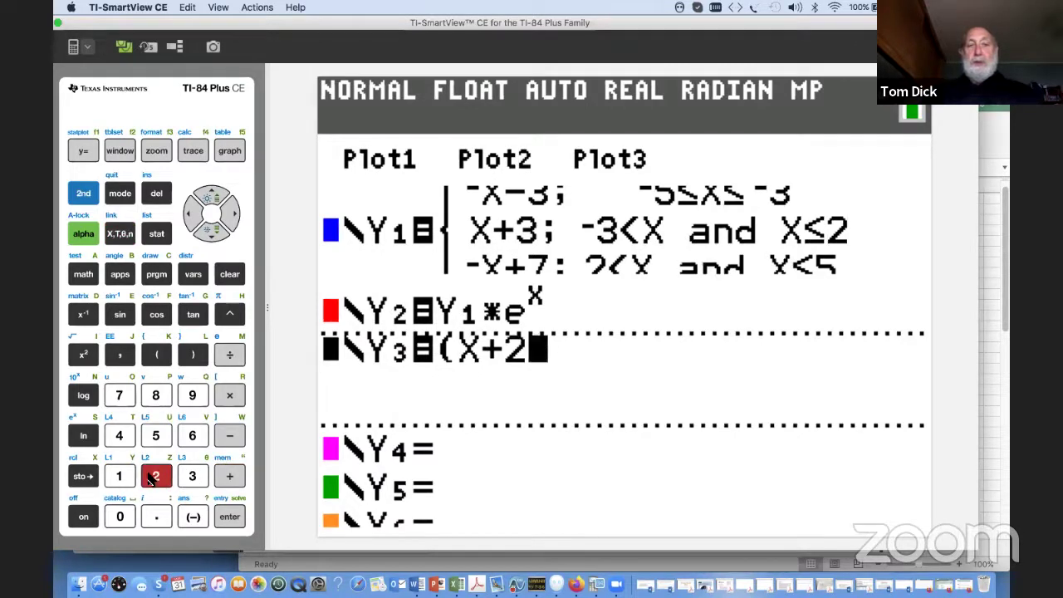
click(196, 359)
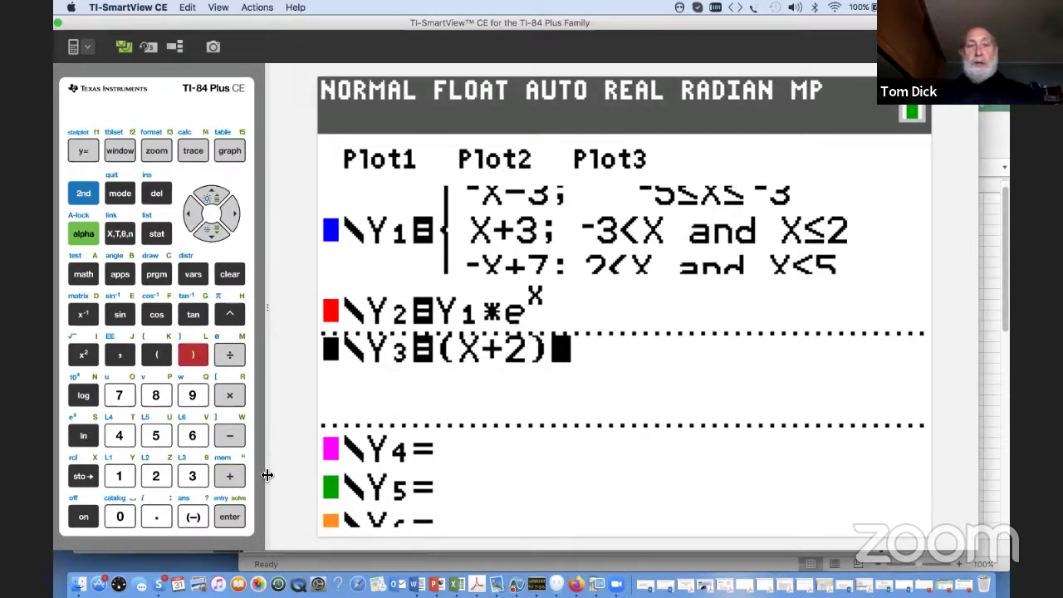
Multiply the Y3 expression by the logical condition (X<3) to restrict it without the piecewise function.
click(233, 396)
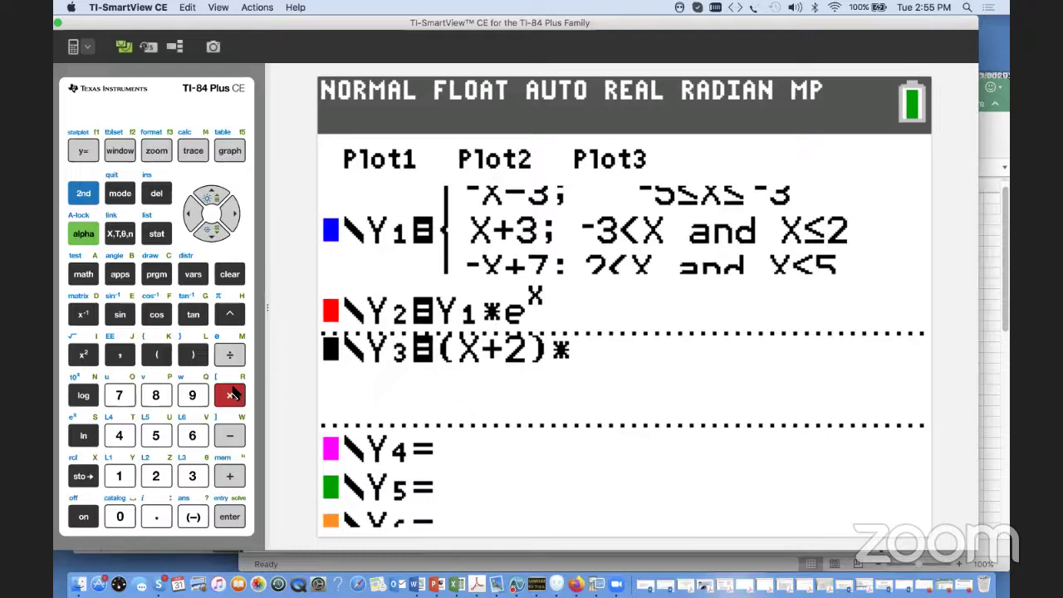
click(156, 354)
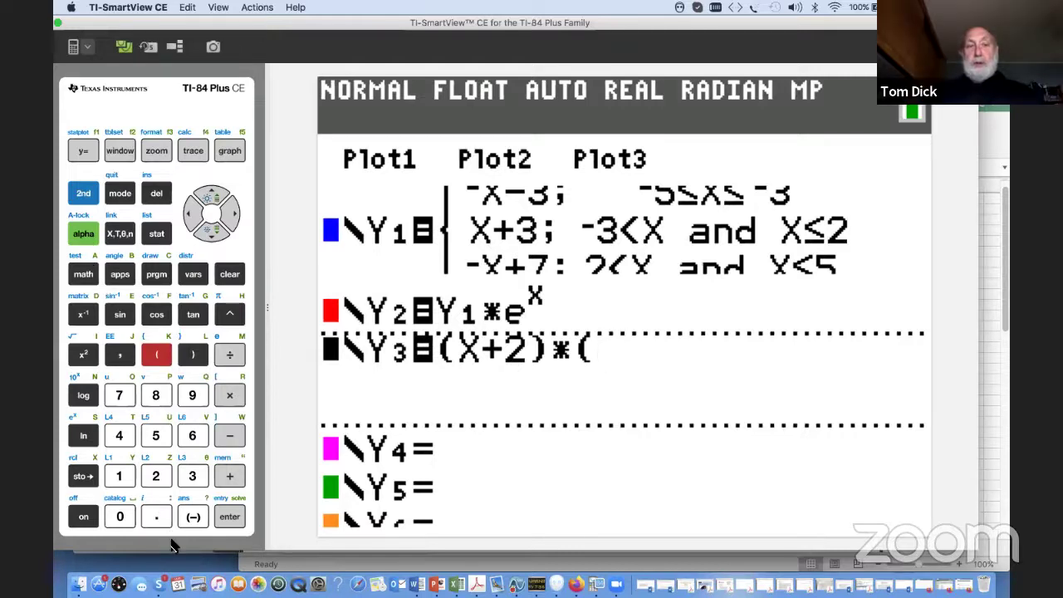
click(121, 235)
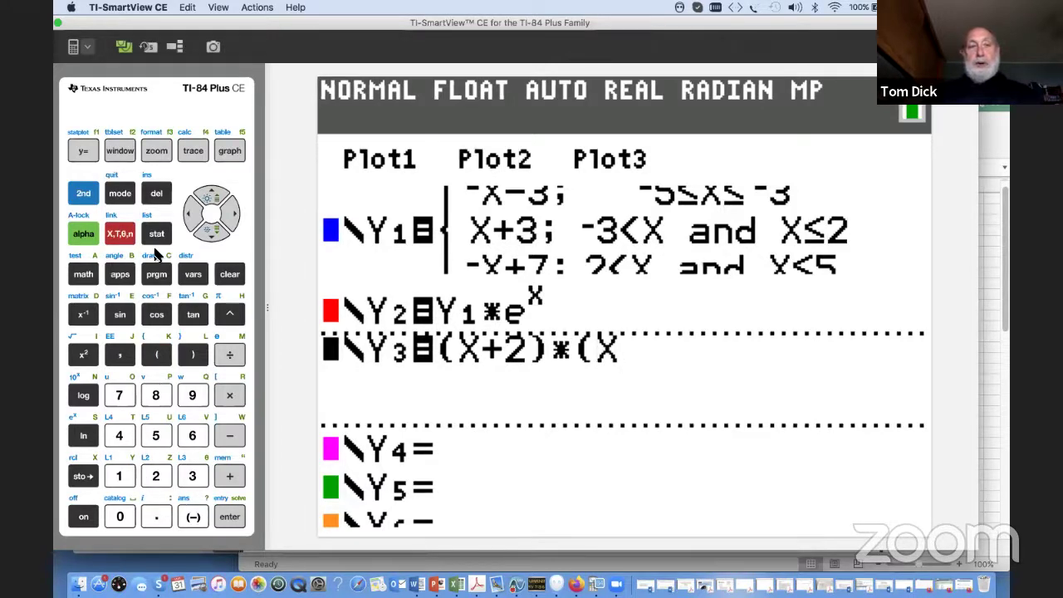
click(83, 194)
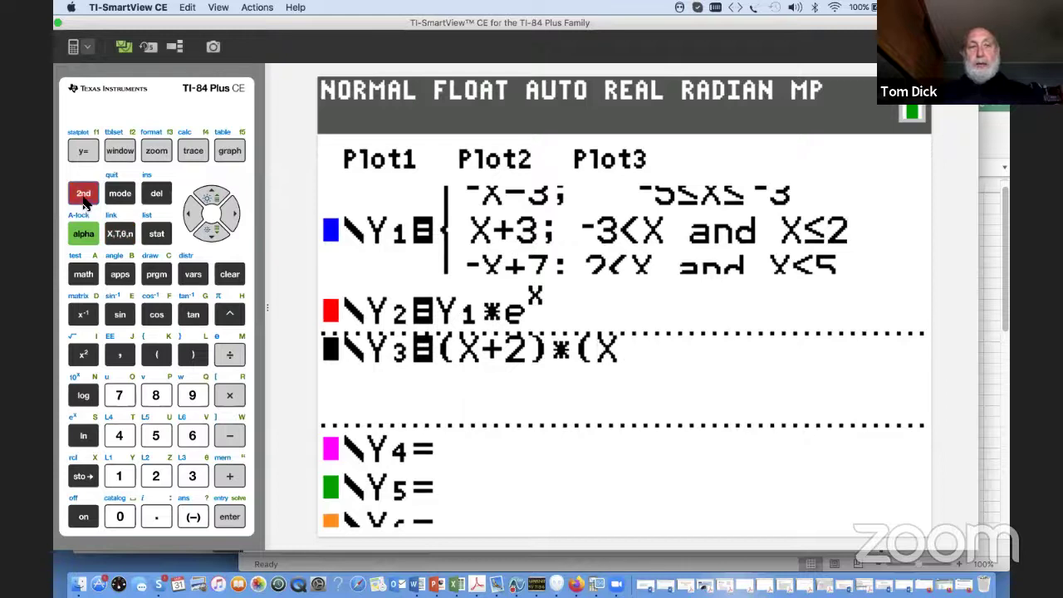
click(81, 277)
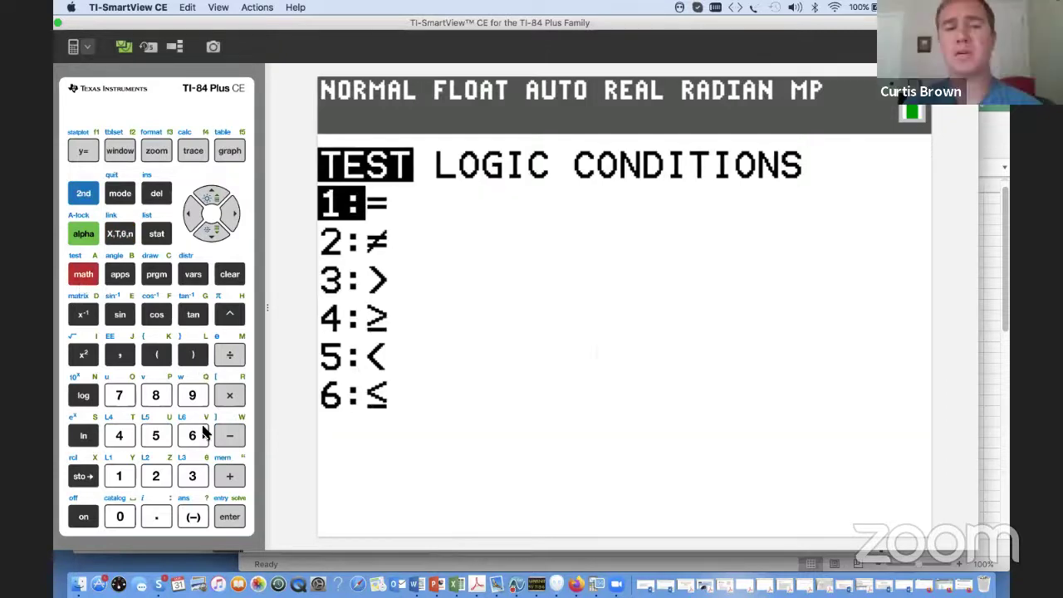
click(162, 438)
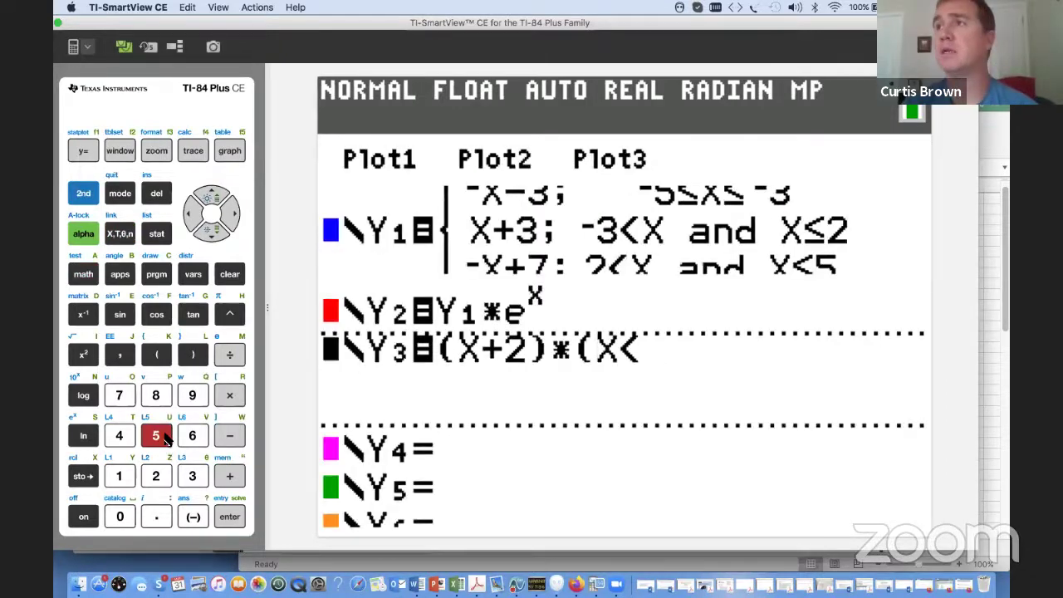
click(199, 476)
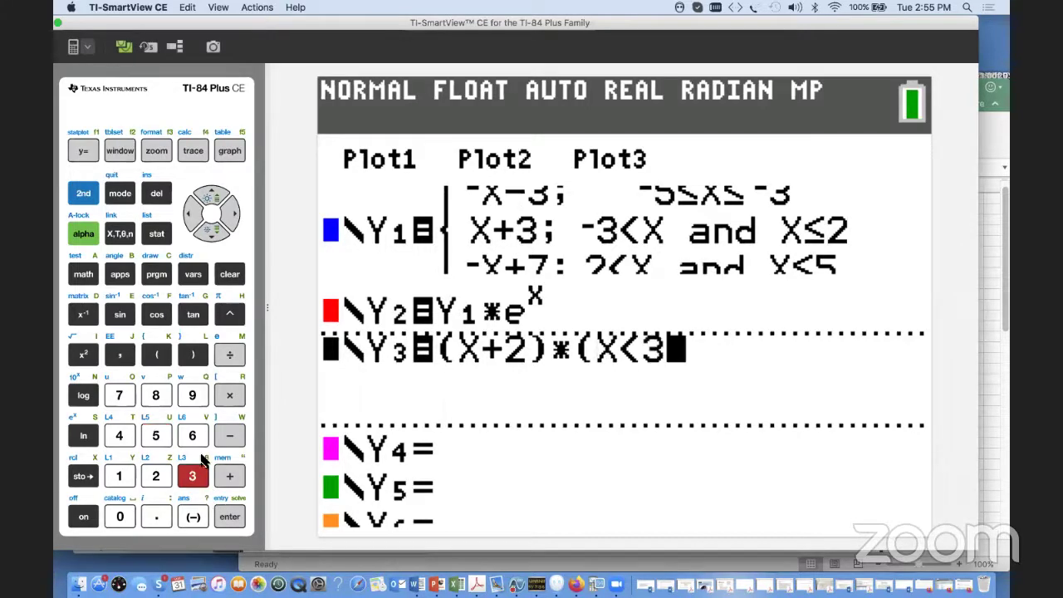
click(191, 355)
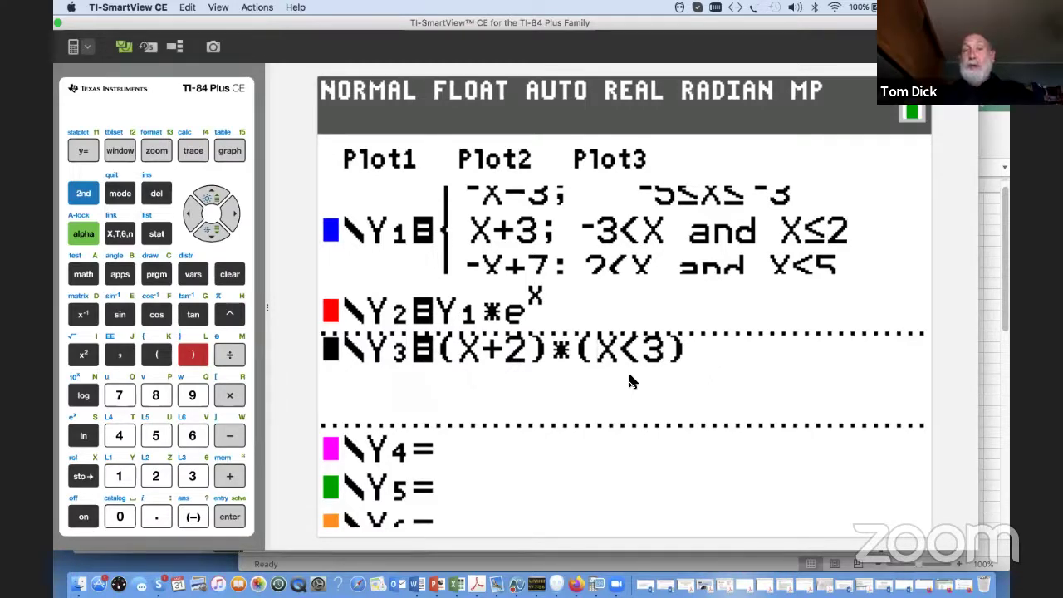
Graph Y1, Y2 and Y3 to inspect the restricted line, and return to the function editor.
click(226, 150)
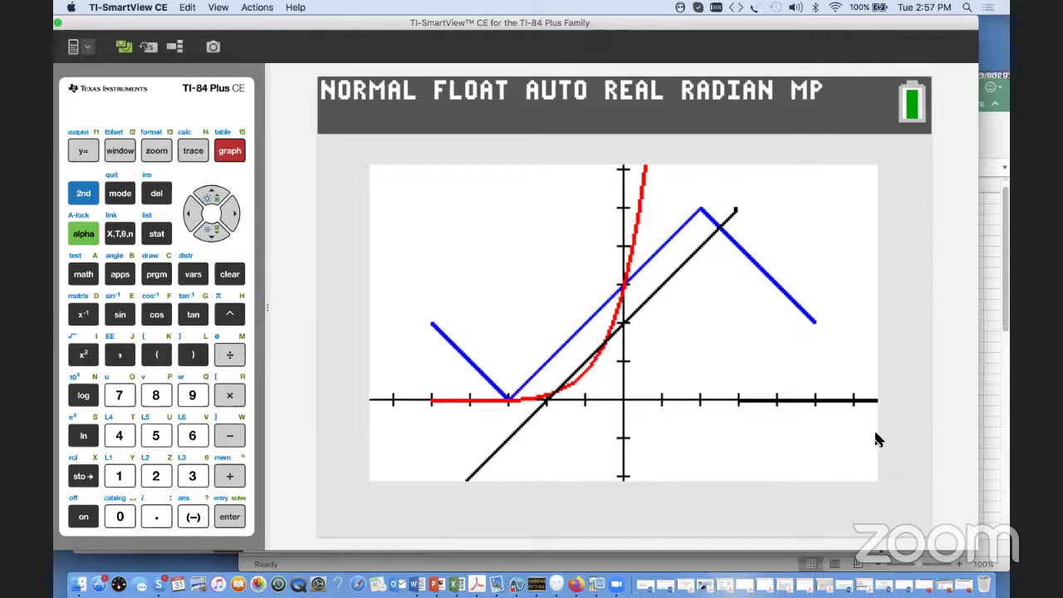
click(83, 153)
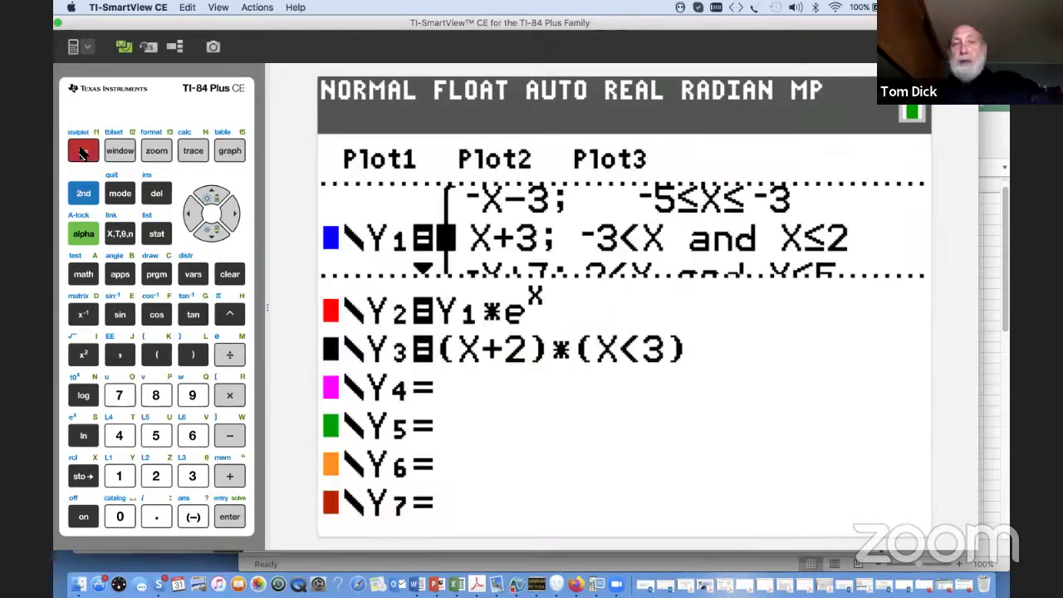